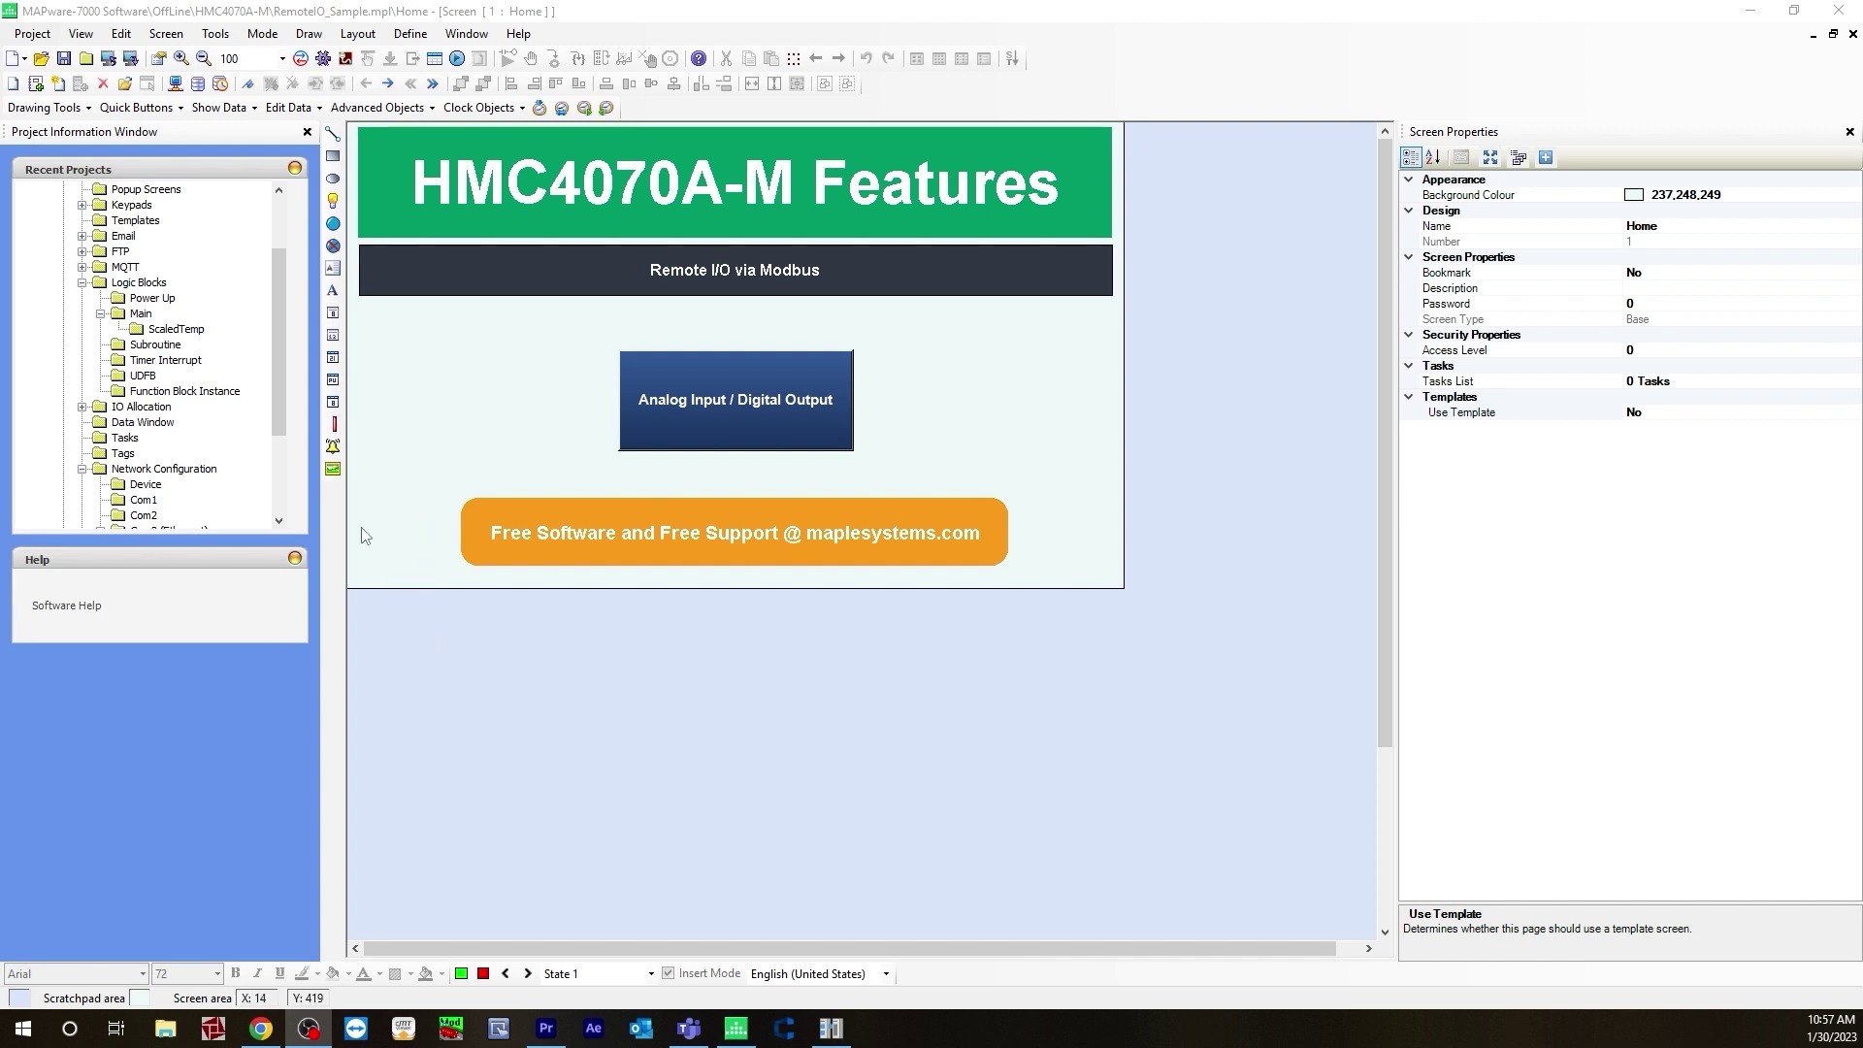
- Examine the nodes configured under Com3 (Ethernet) in the network configuration and the options for adding one
{"action": "left_click", "coordinate": [186, 470]}
{"action": "scroll", "coordinate": [165, 464], "scroll_direction": "down", "scroll_amount": 1}
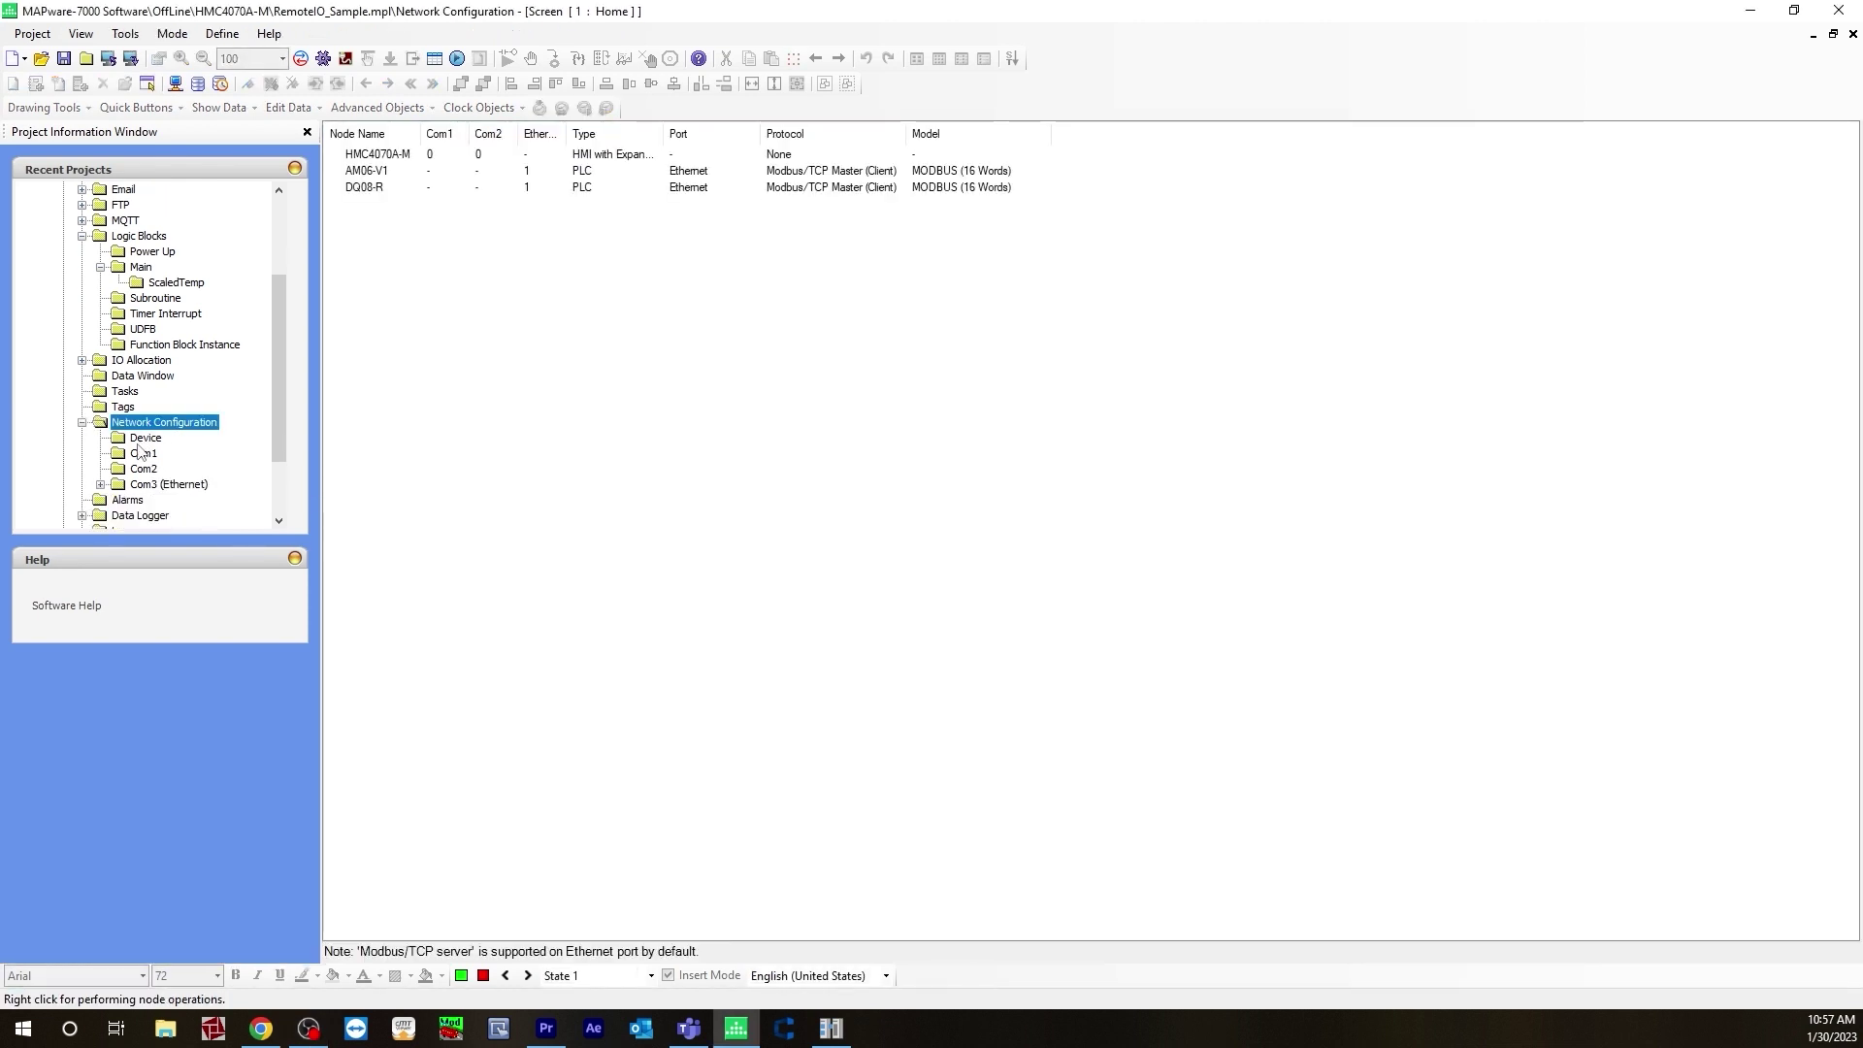
{"action": "left_click", "coordinate": [168, 485]}
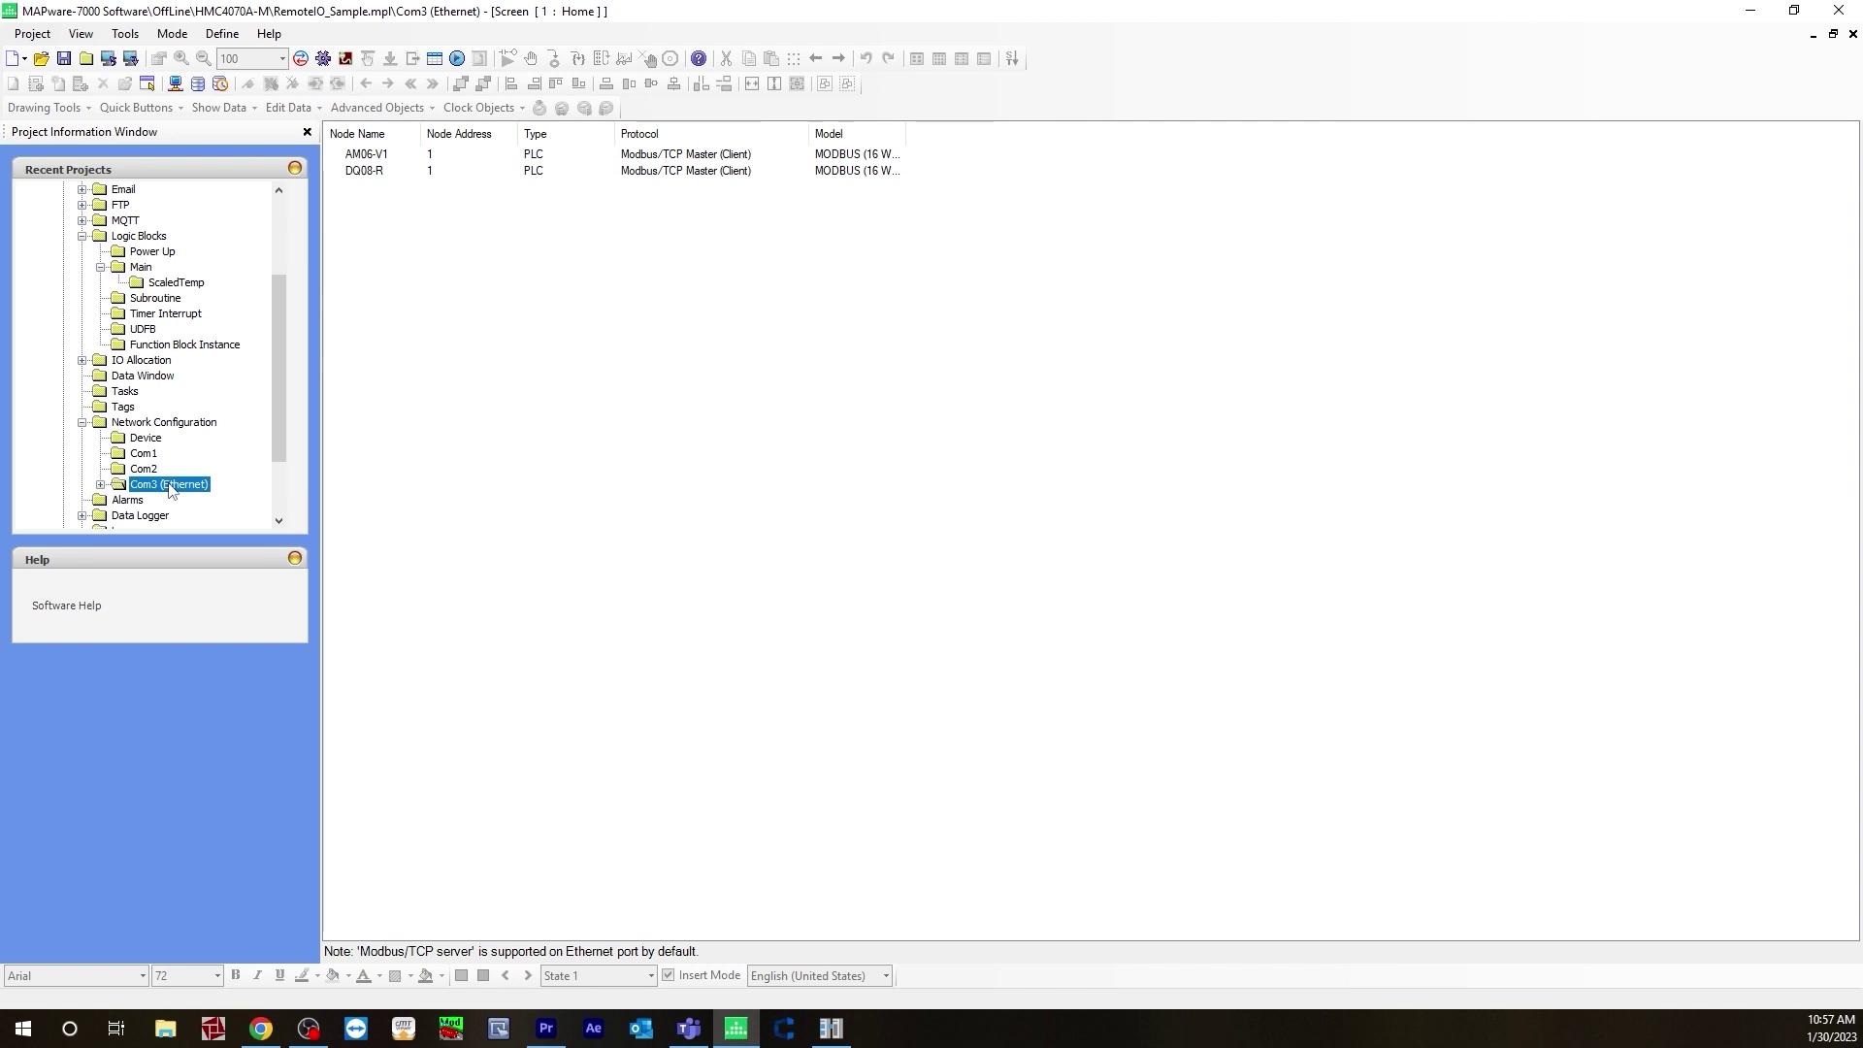
{"action": "right_click", "coordinate": [170, 488]}
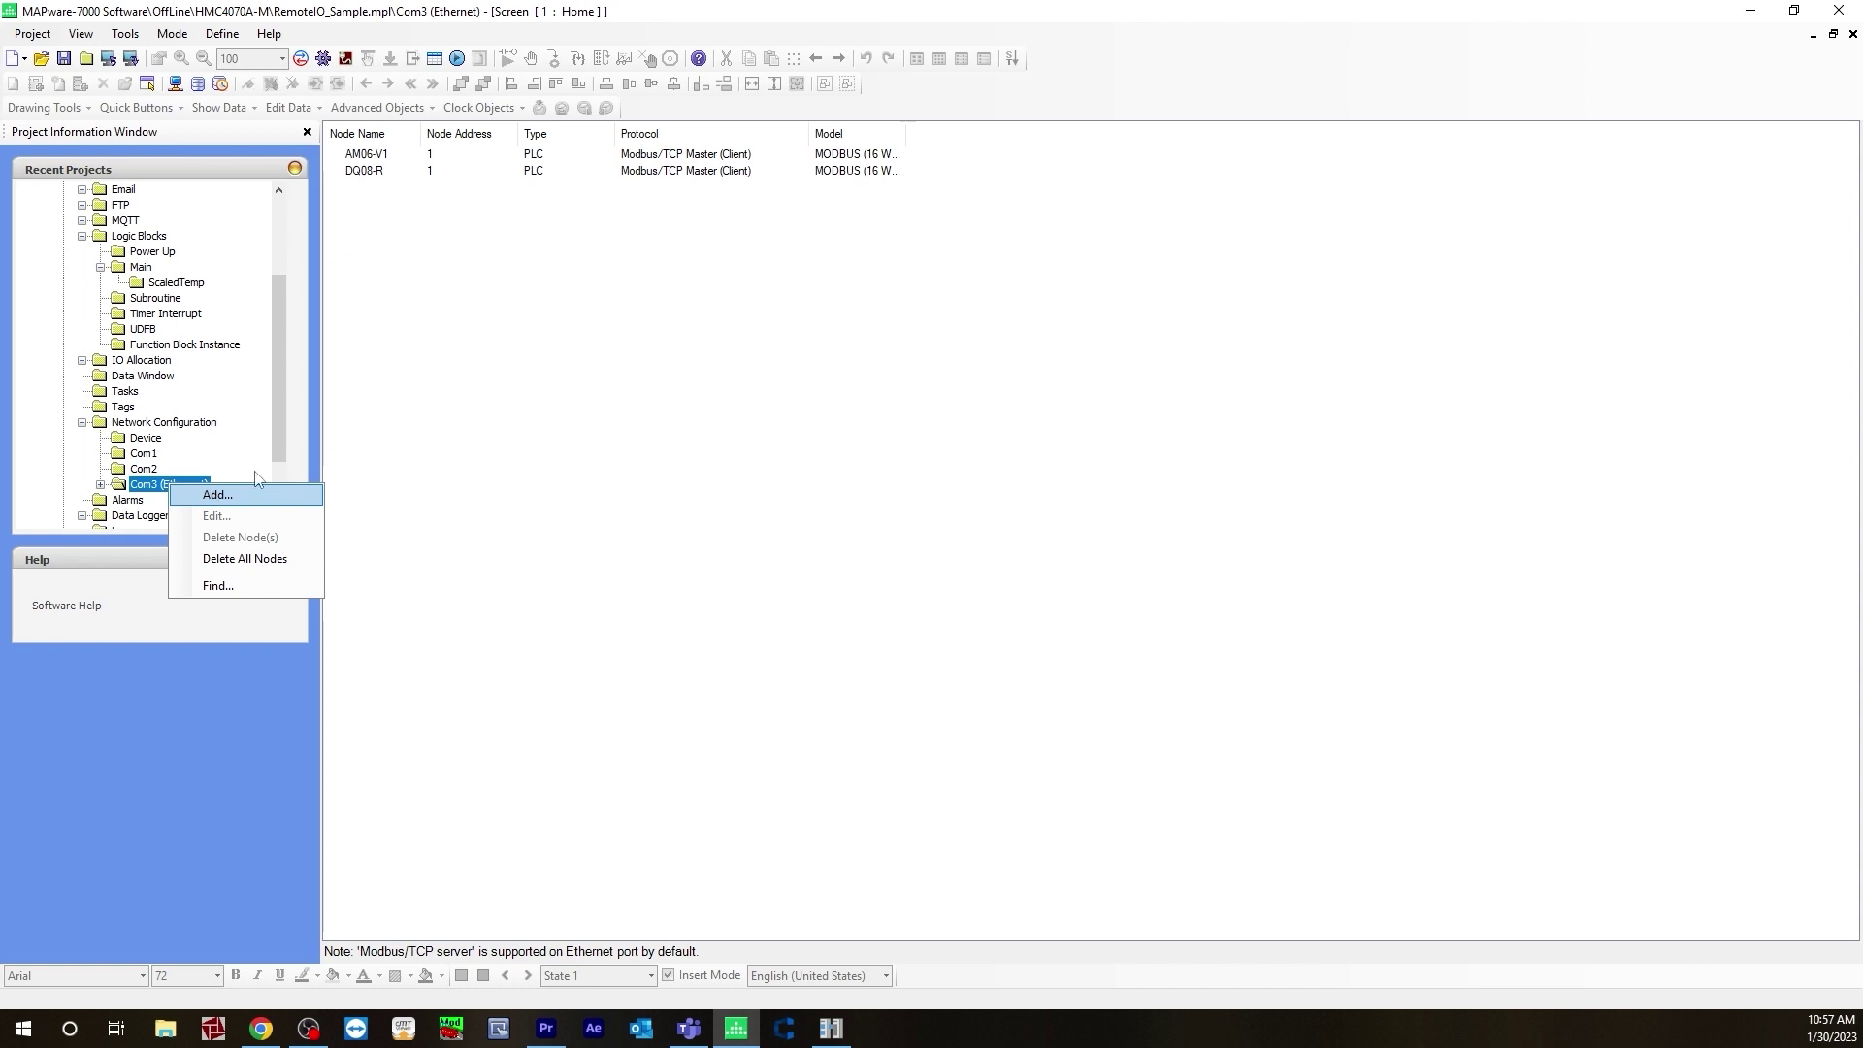
{"action": "left_click", "coordinate": [481, 355]}
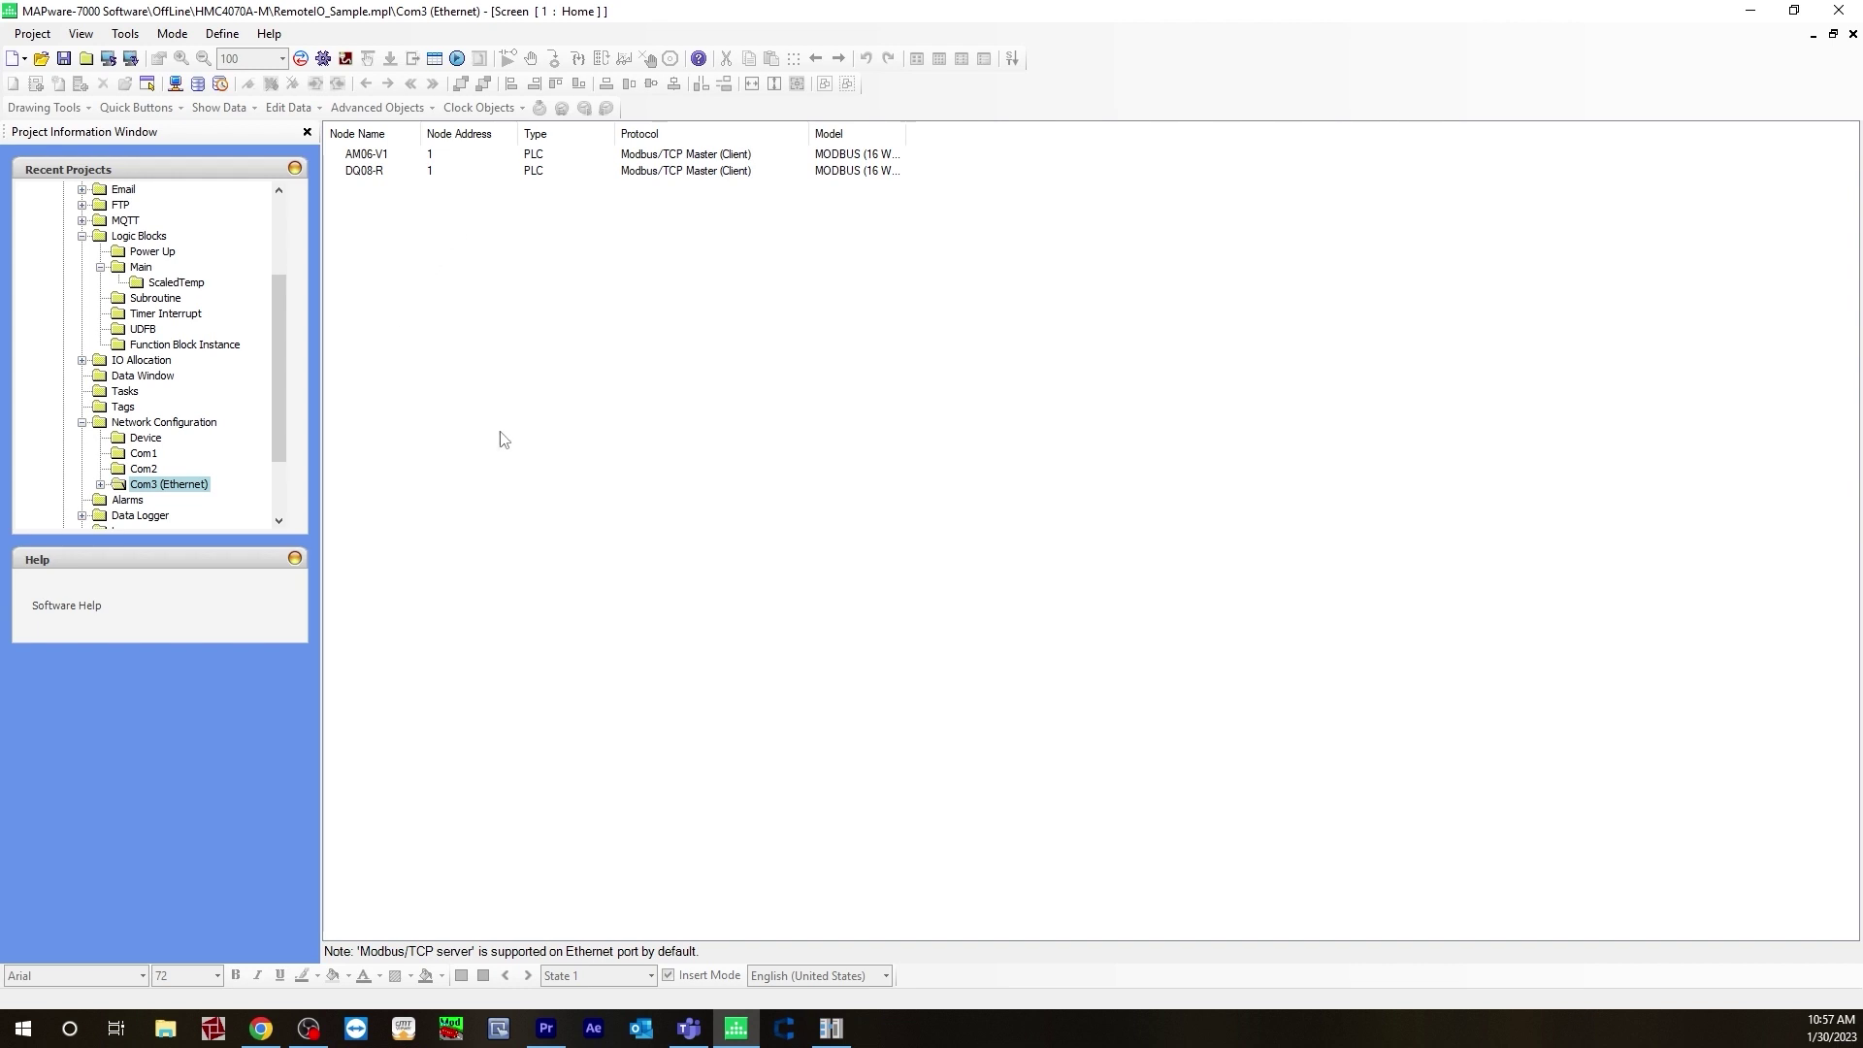
{"action": "left_click", "coordinate": [394, 160]}
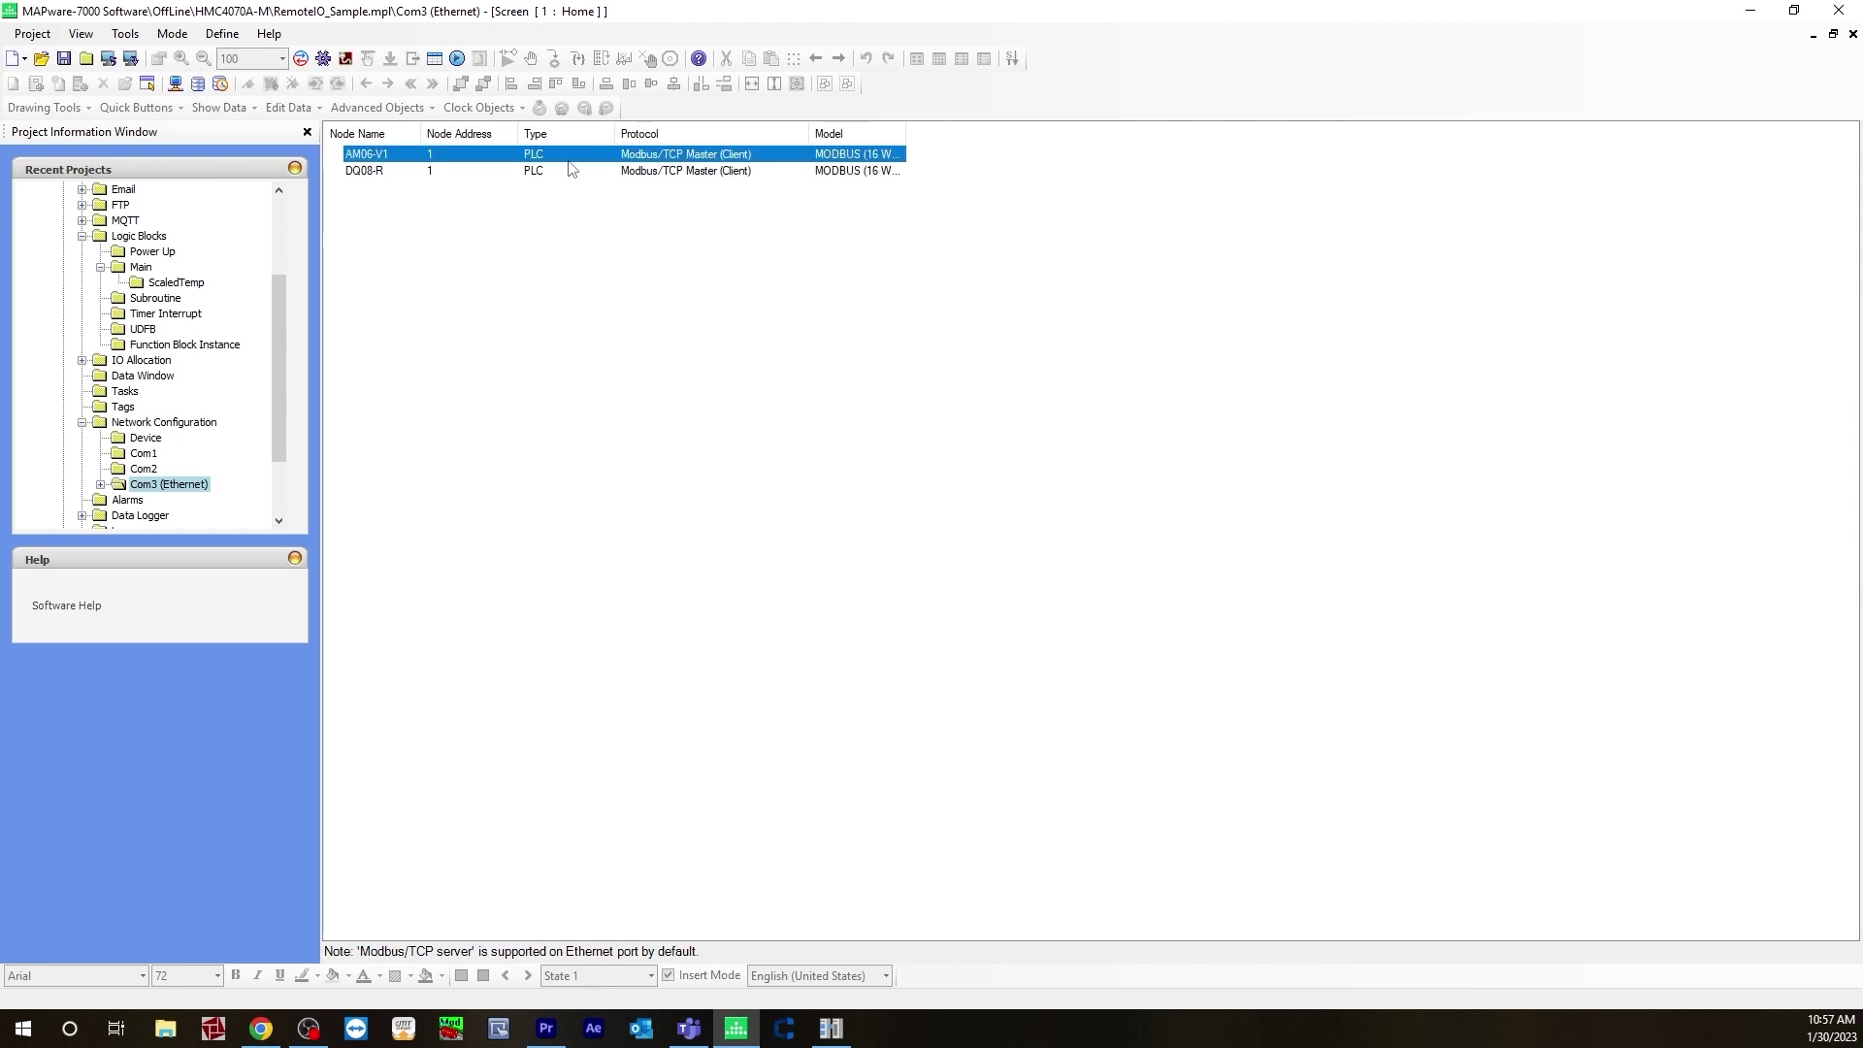
{"action": "right_click", "coordinate": [153, 485]}
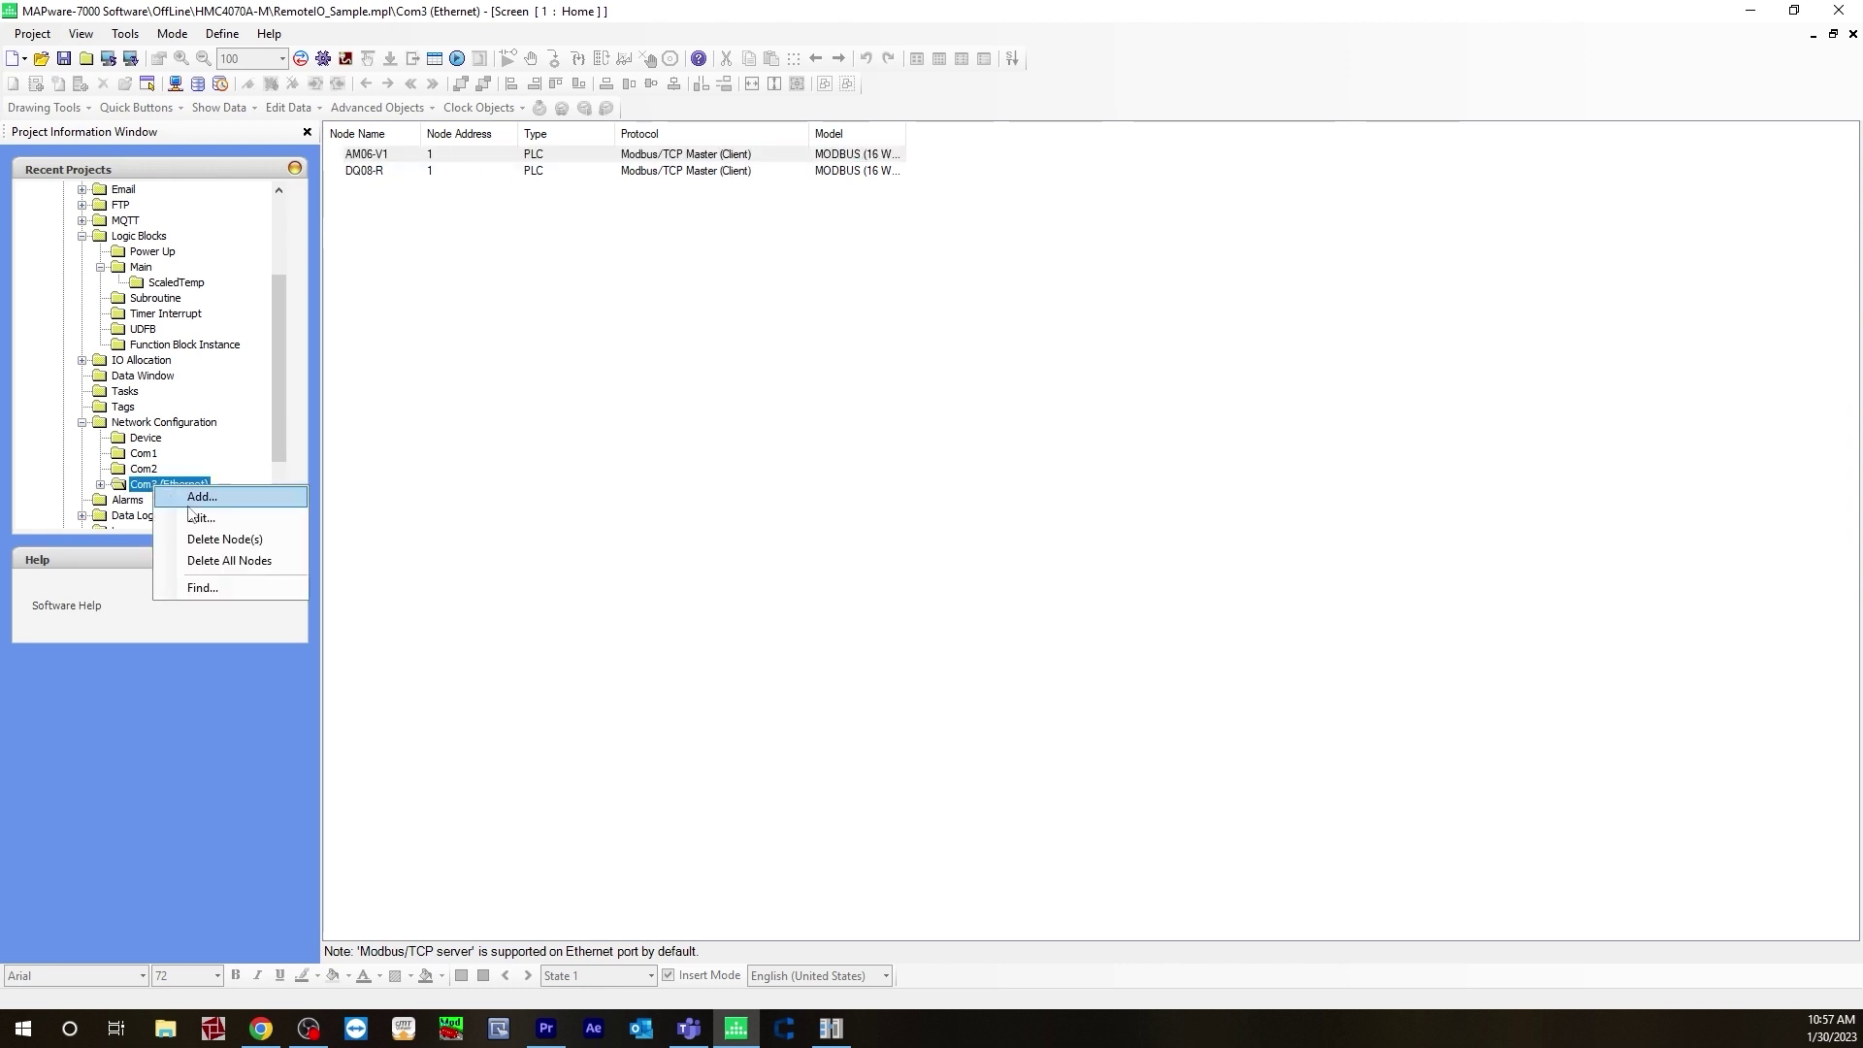
- Inspect the node information of AM06-V1 and DQ08-R, including address, IP address and PLC port
{"action": "double_click", "coordinate": [580, 157]}
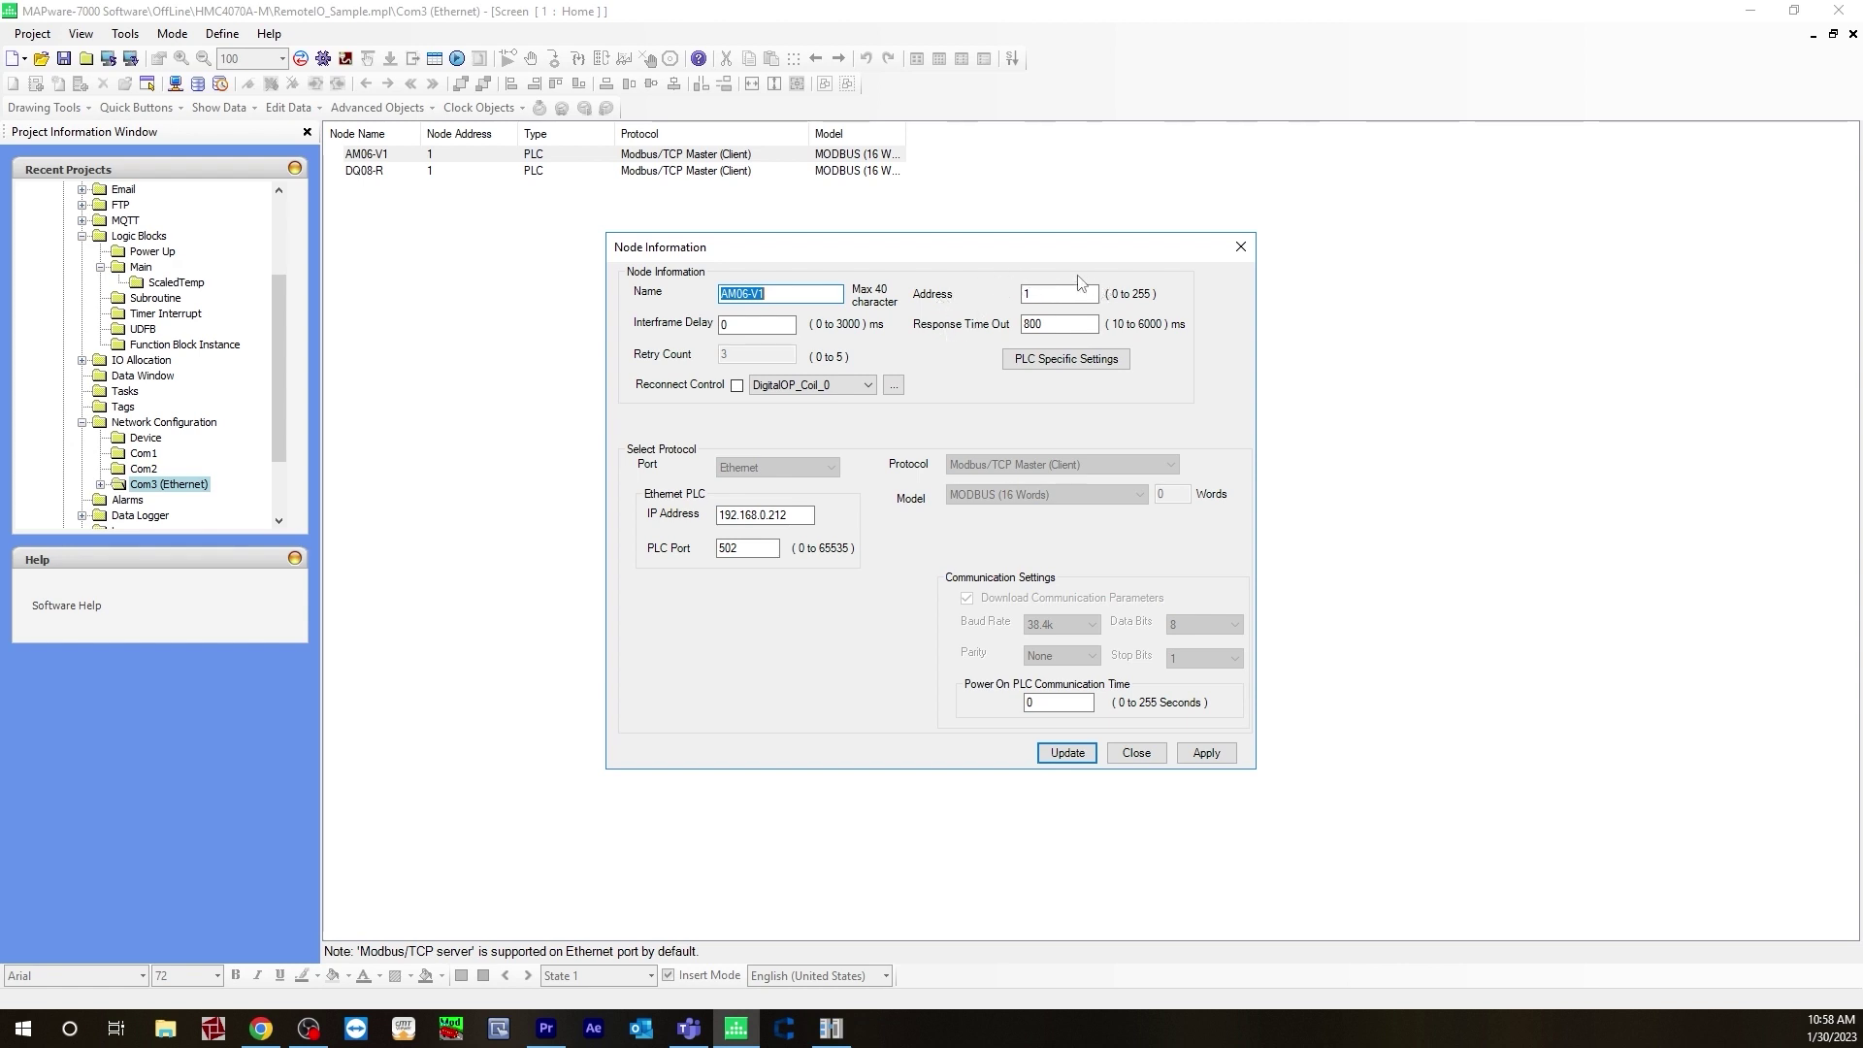
{"action": "left_click", "coordinate": [1033, 296]}
{"action": "left_click", "coordinate": [1240, 247]}
{"action": "left_click", "coordinate": [570, 173]}
{"action": "double_click", "coordinate": [570, 172]}
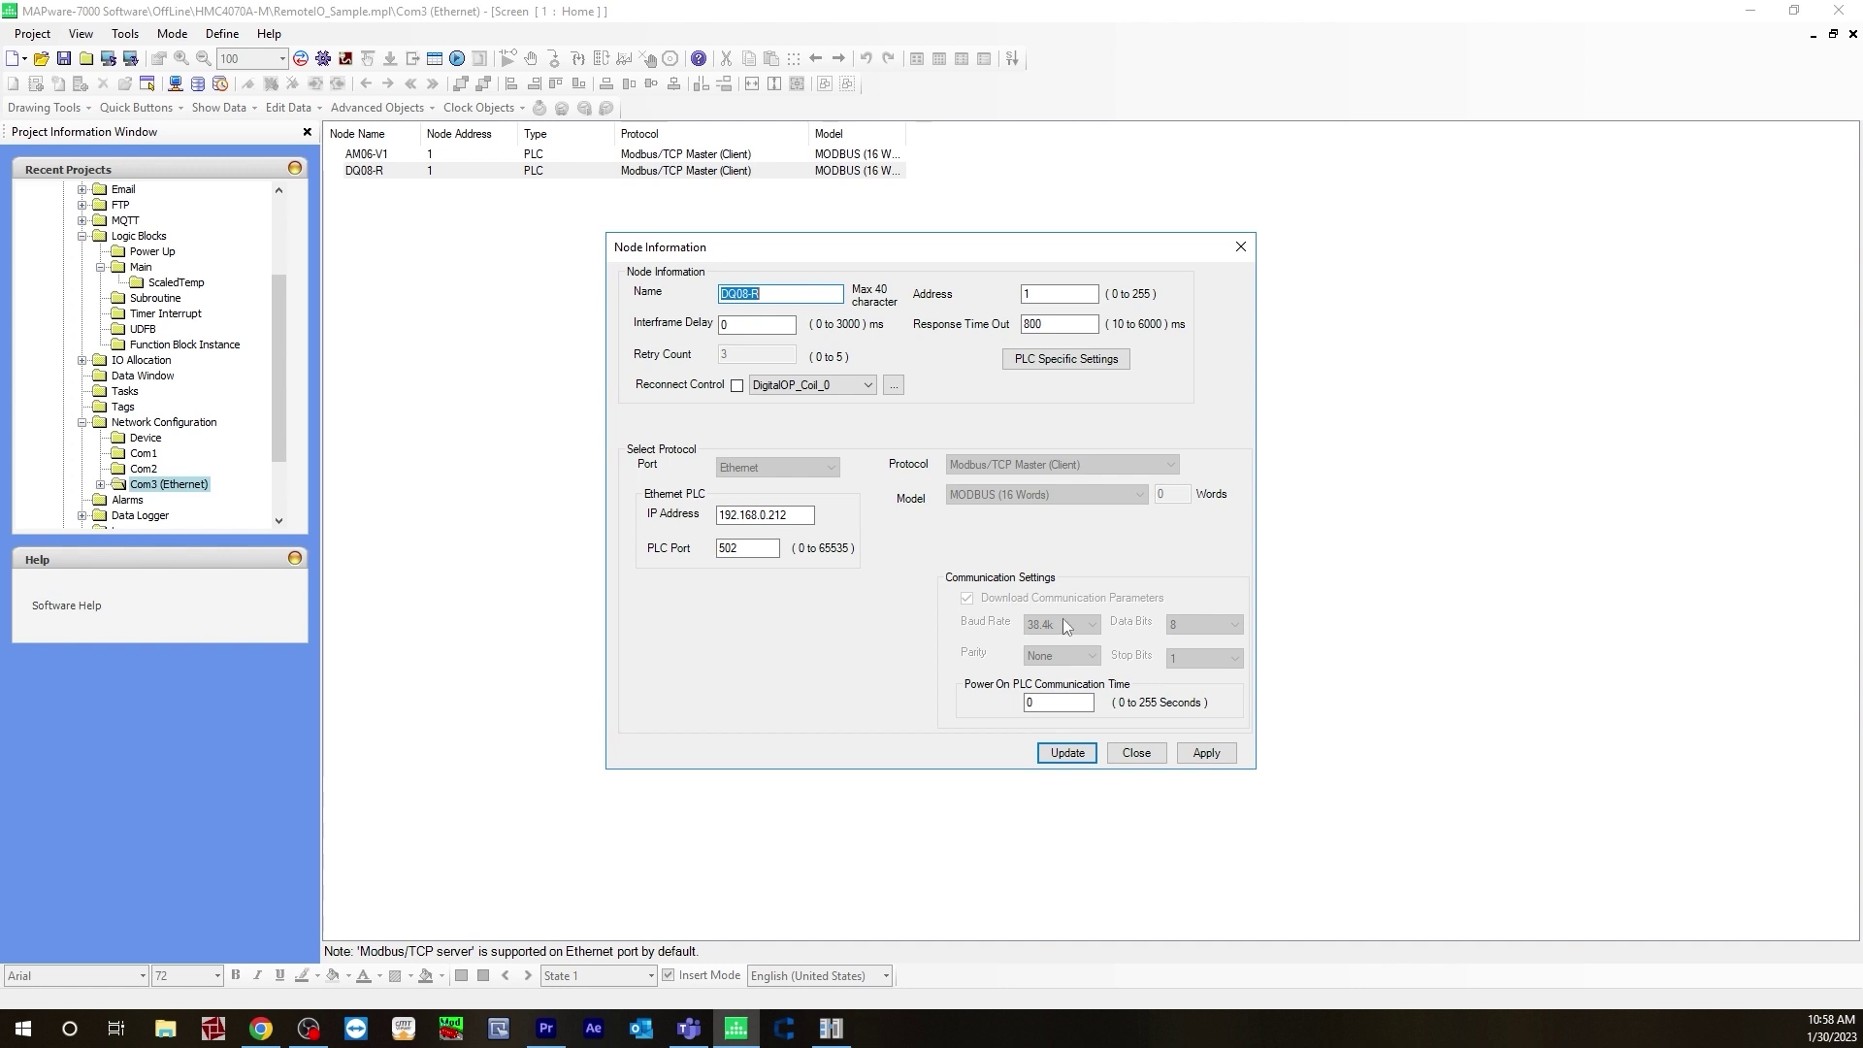
{"action": "left_click", "coordinate": [1240, 247]}
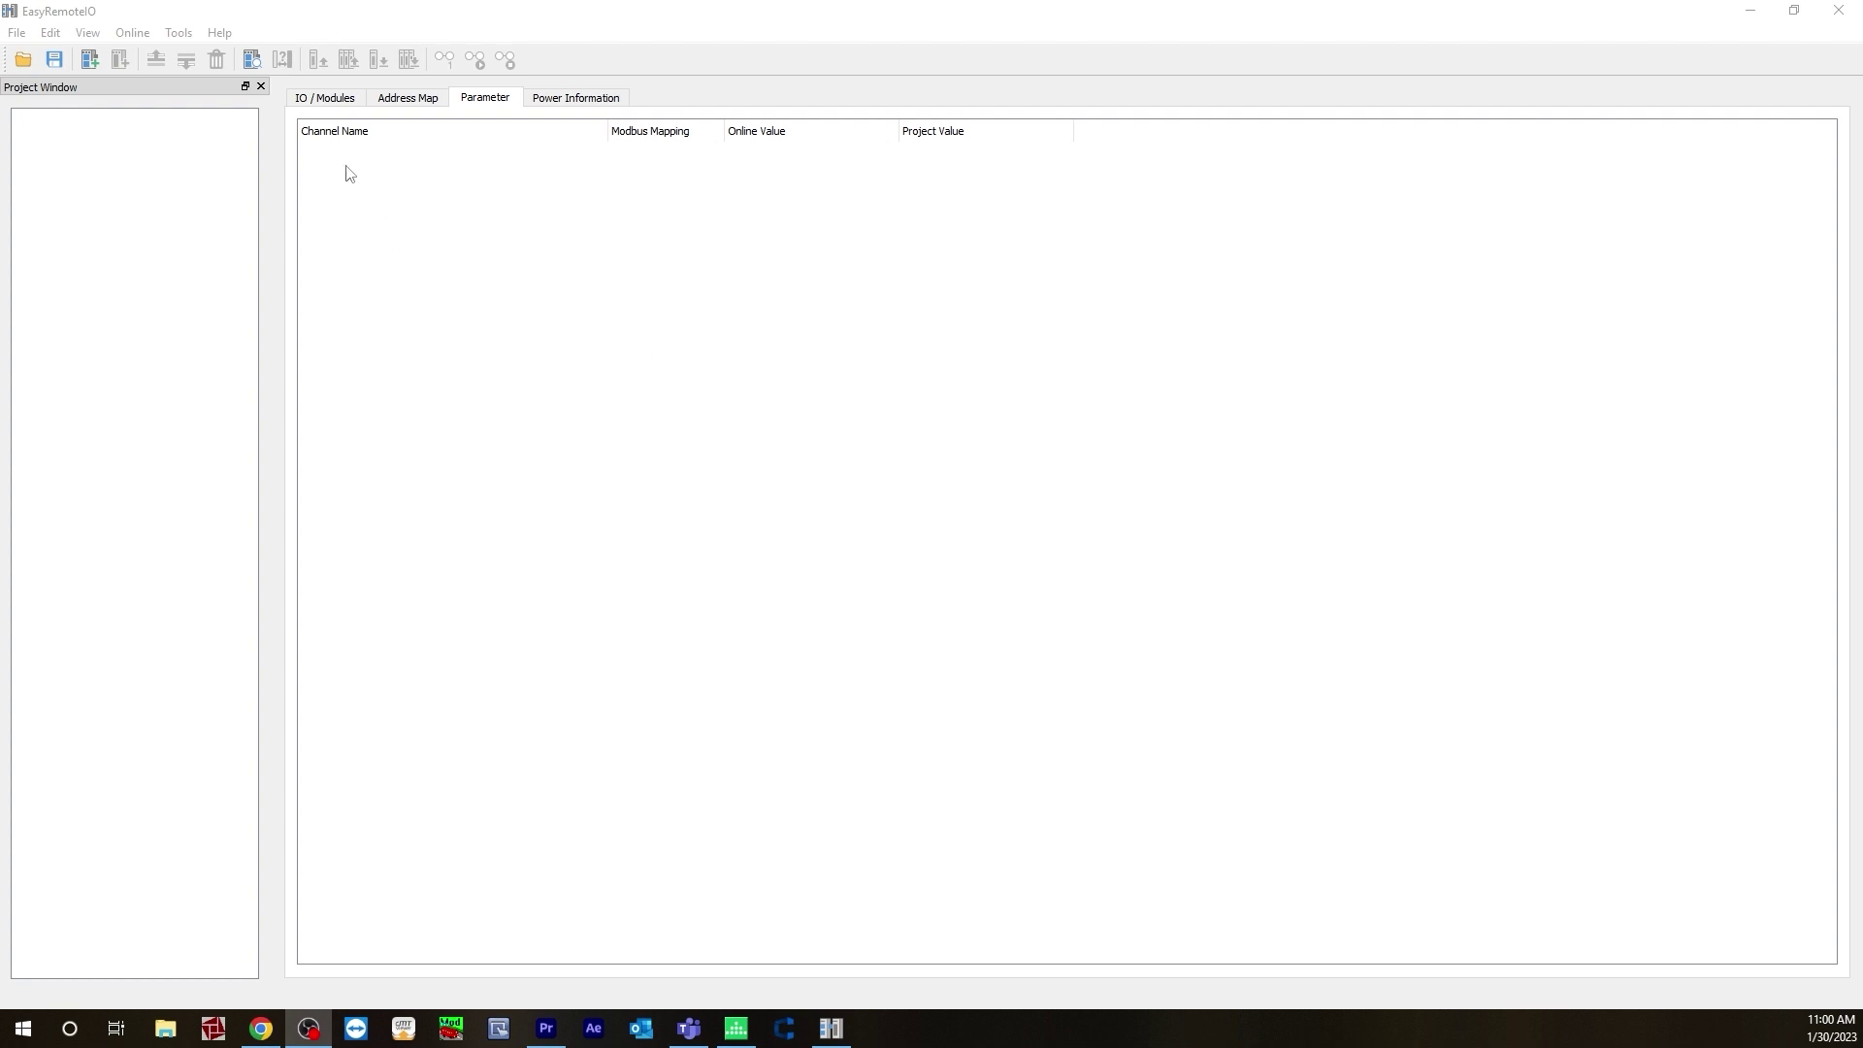
- Add an iR-ETN network coupler with the IP address 192.168.0.212 to the project
{"action": "key", "text": "alt+e"}
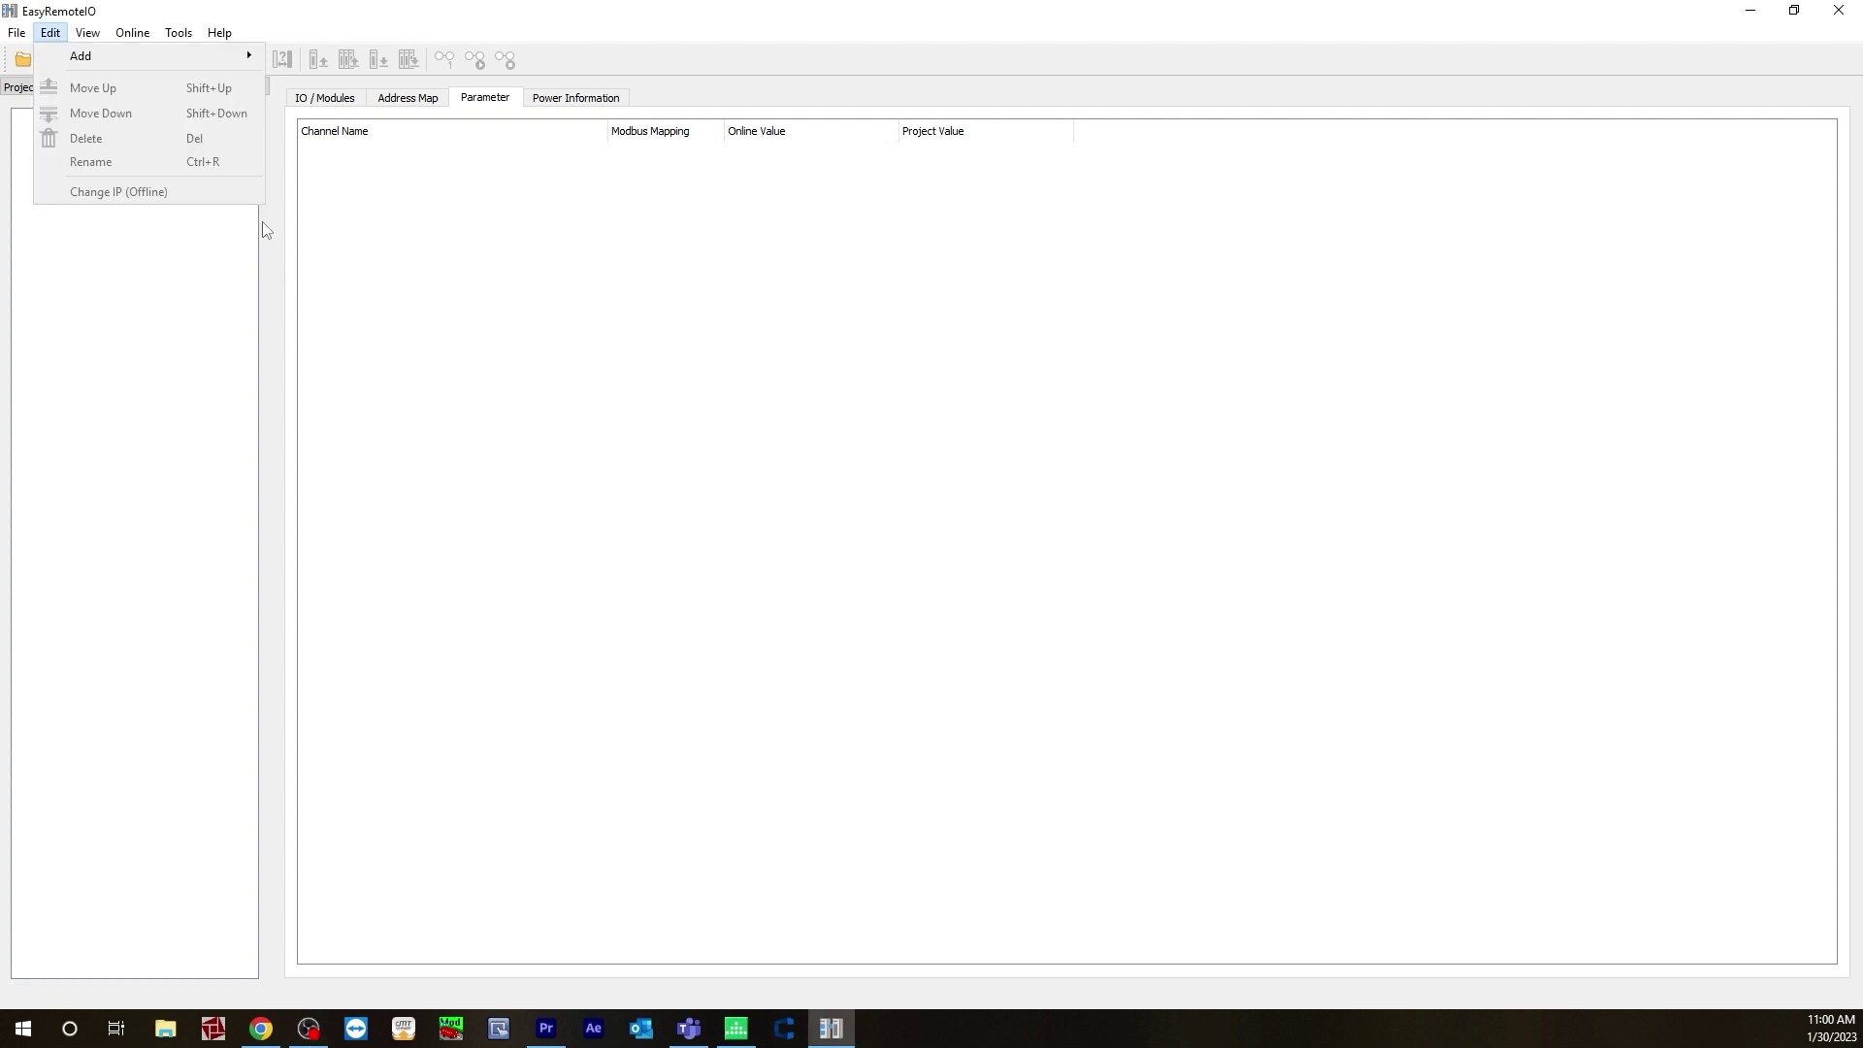
{"action": "mouse_move", "coordinate": [170, 60]}
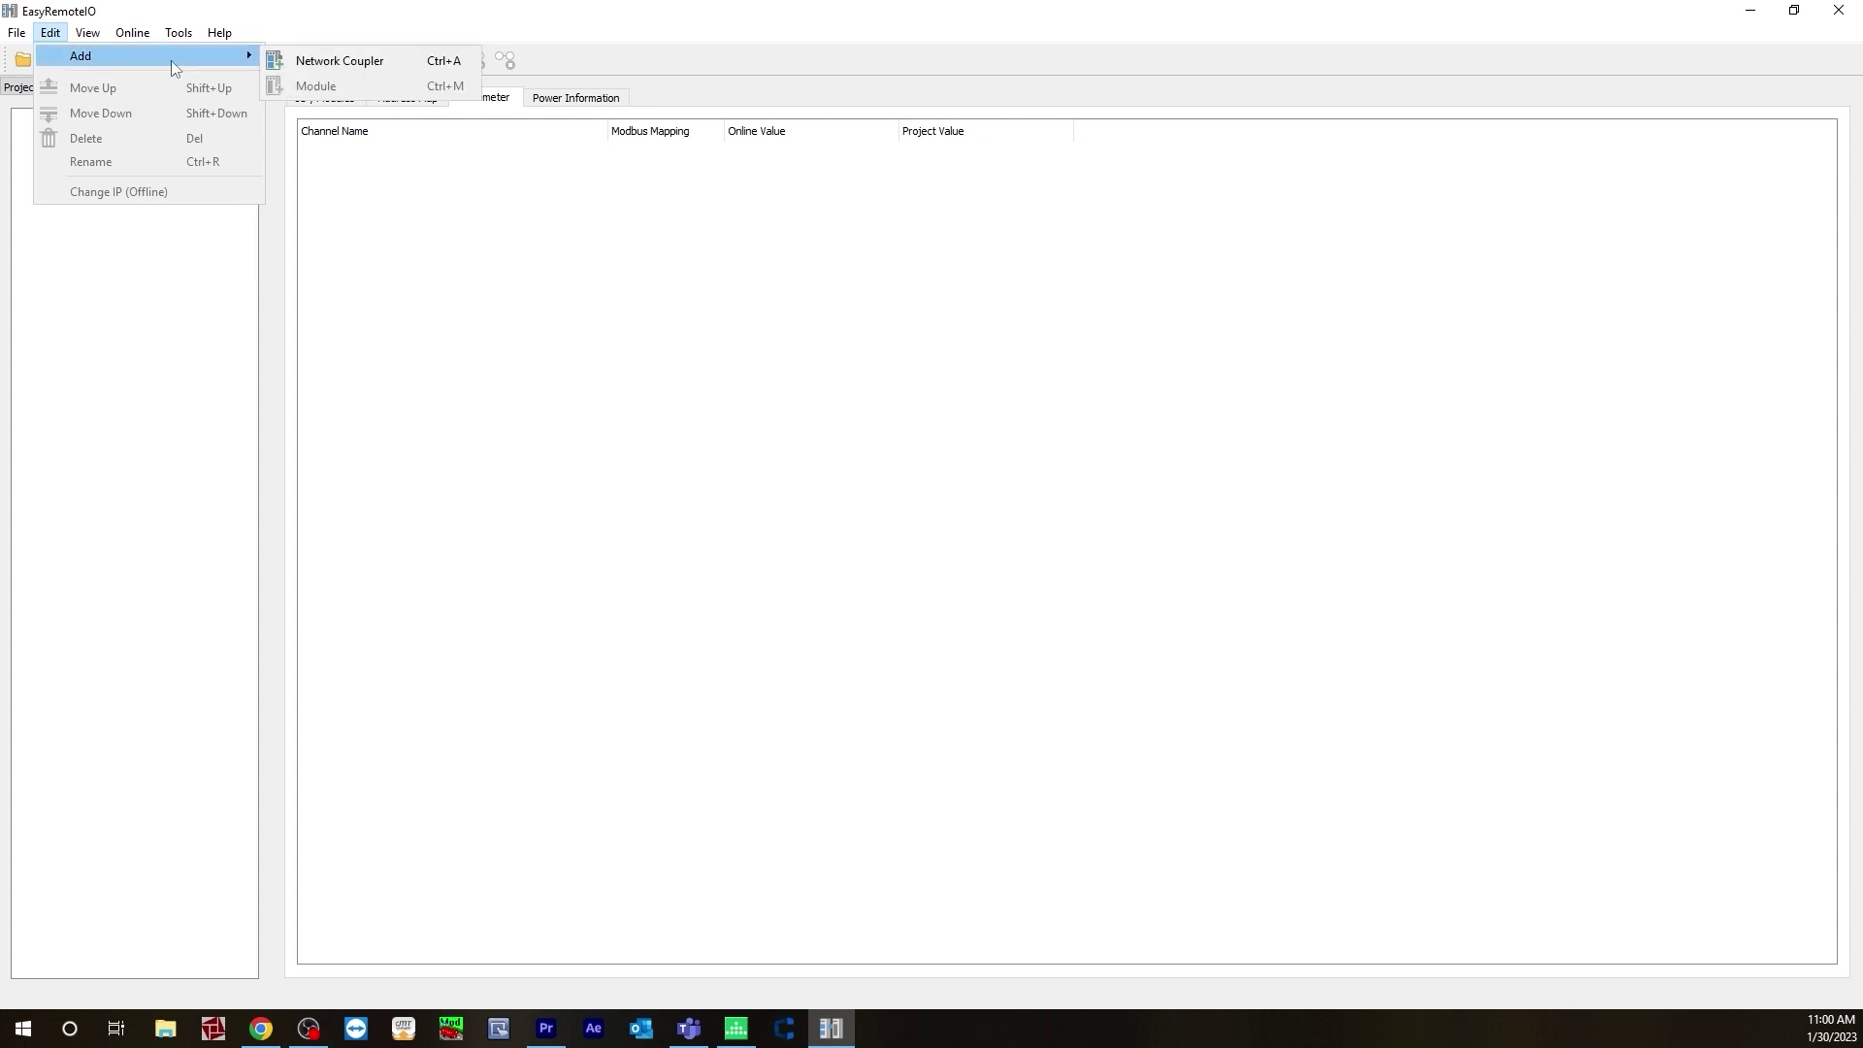
{"action": "left_click", "coordinate": [377, 64]}
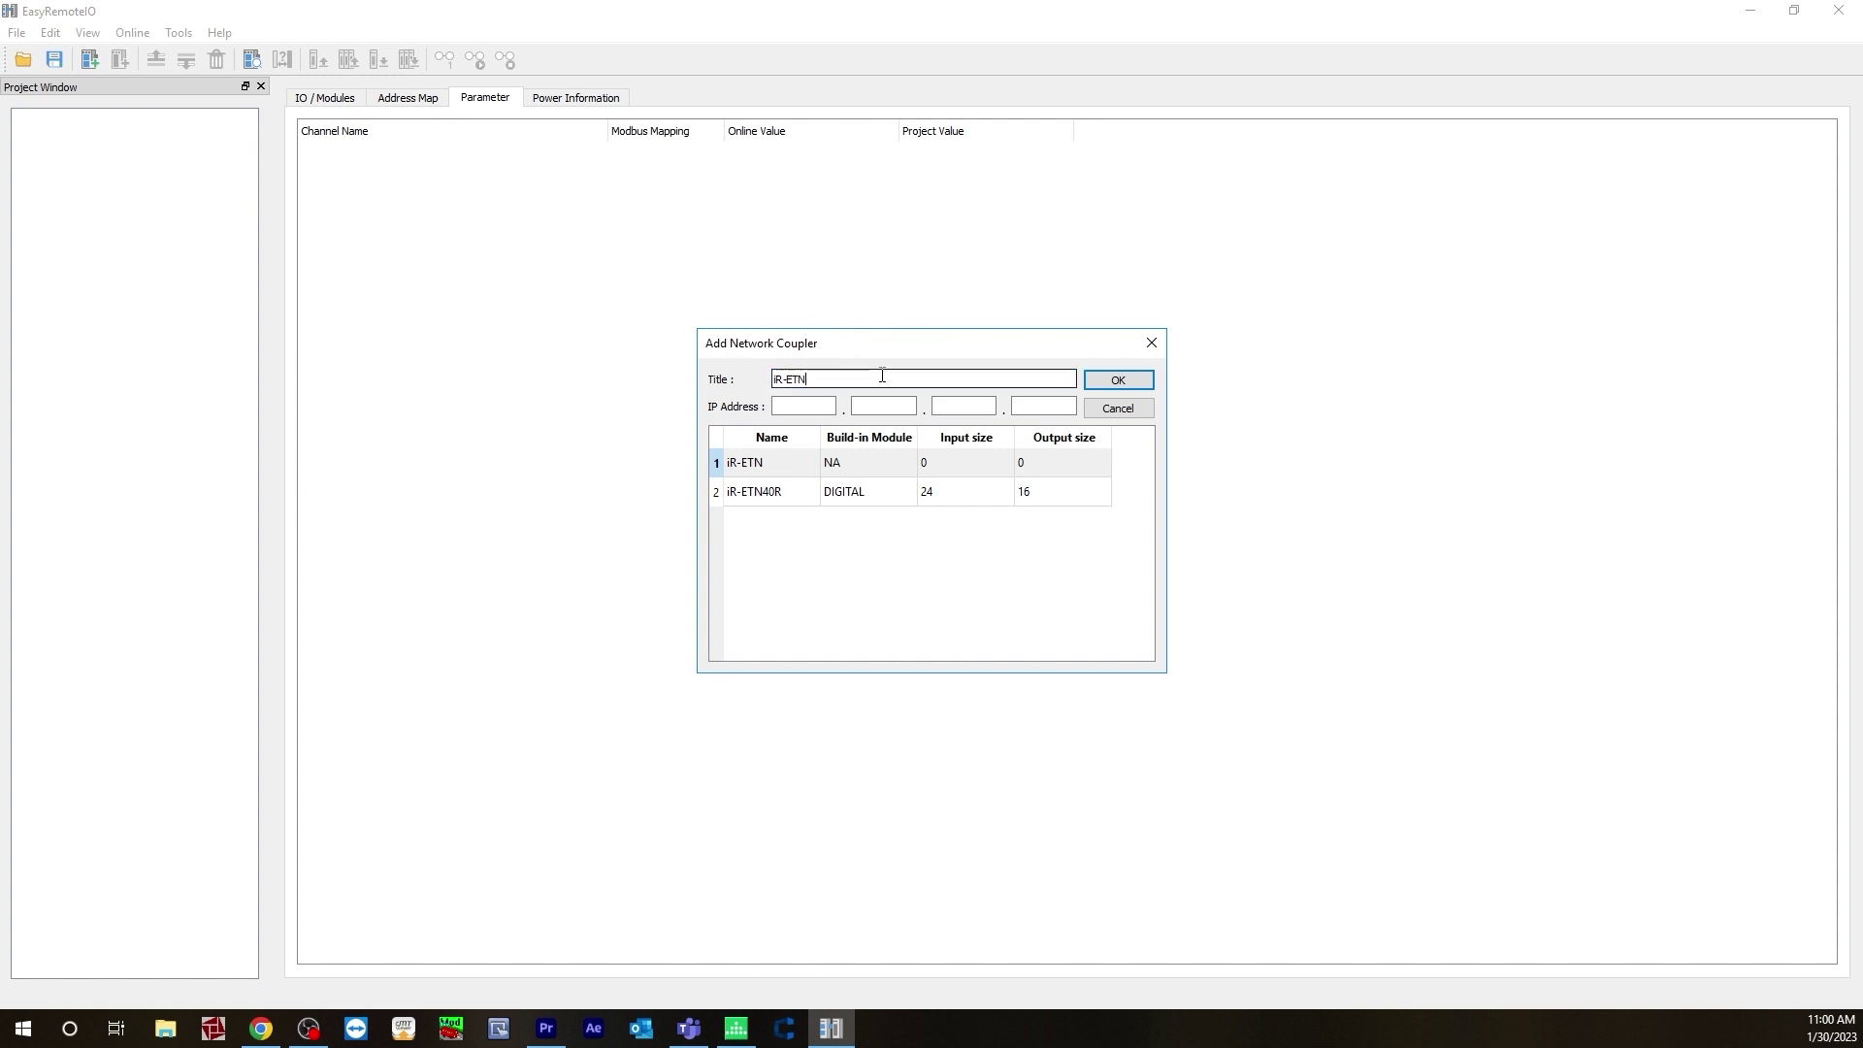
{"action": "left_click", "coordinate": [809, 404]}
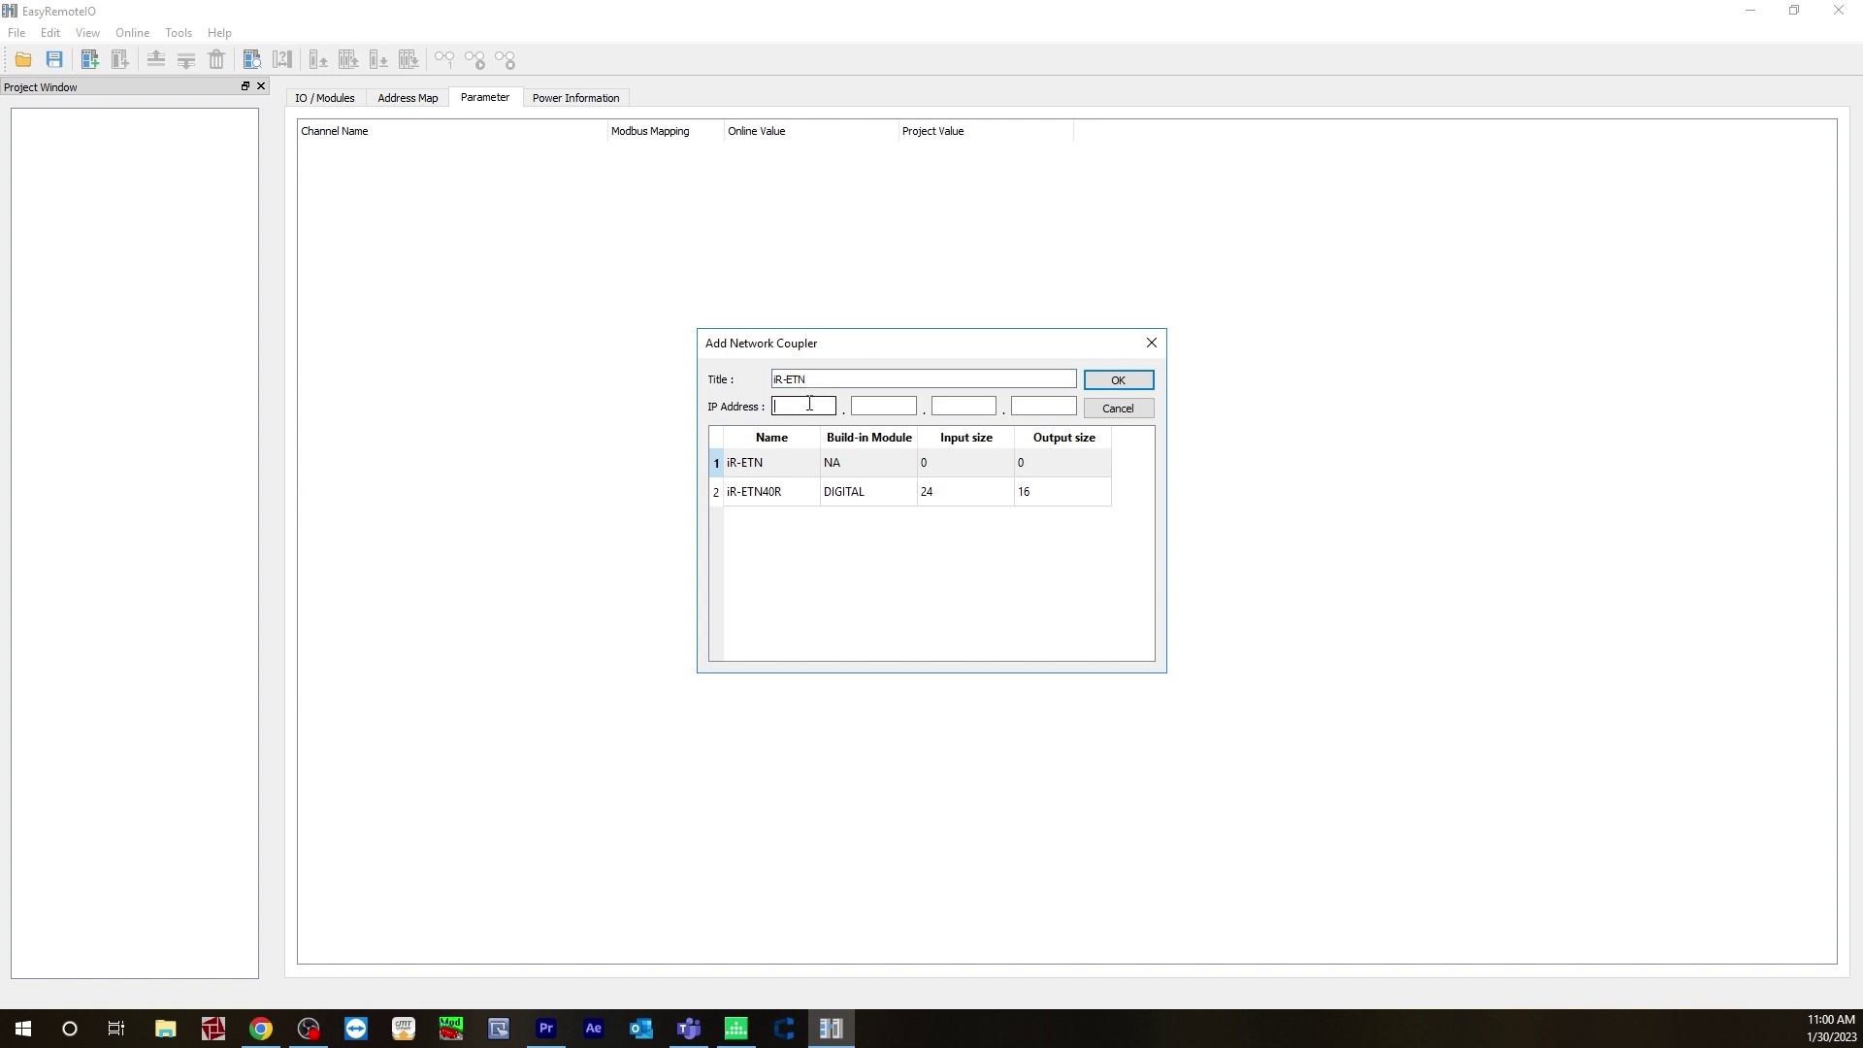
{"action": "left_click", "coordinate": [867, 404]}
{"action": "type", "text": "168"}
{"action": "left_click", "coordinate": [963, 406]}
{"action": "type", "text": "0"}
{"action": "left_click", "coordinate": [1046, 406]}
{"action": "left_click", "coordinate": [1110, 380]}
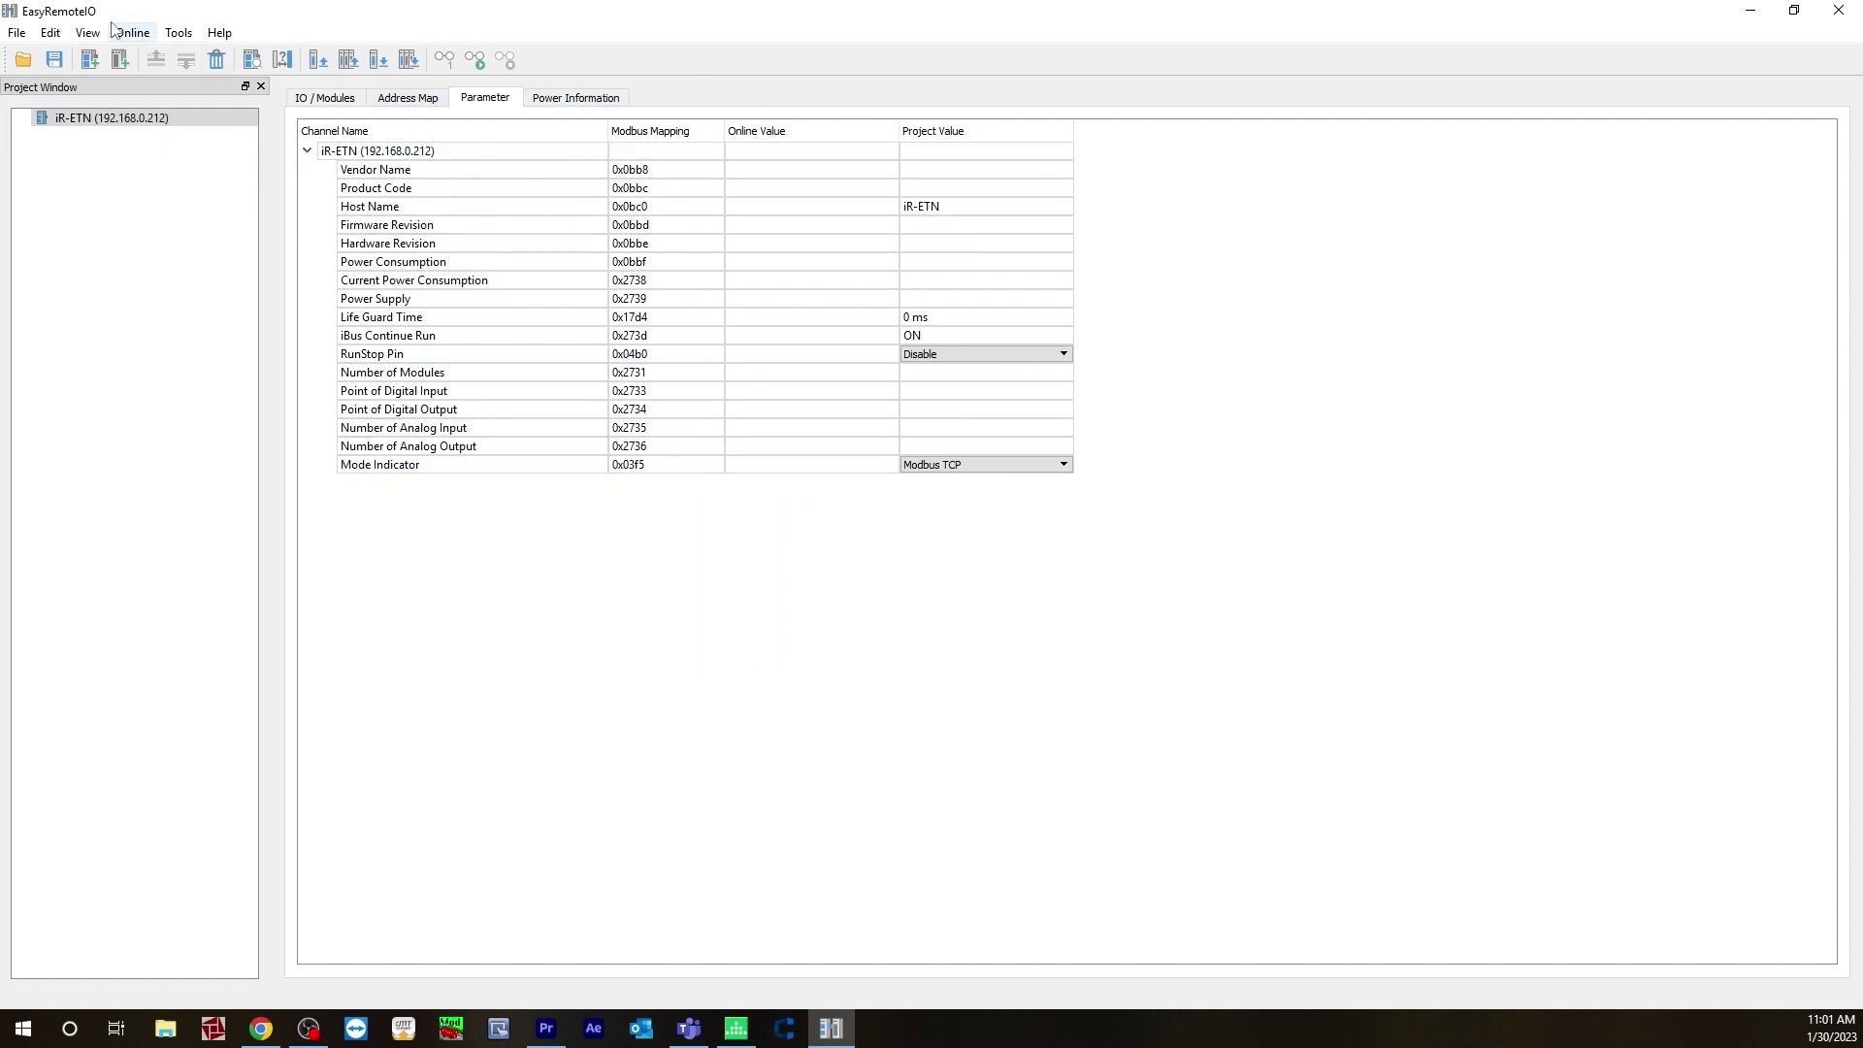
- Add an iR-AM06-VI analog input/output module to the iR-ETN coupler
{"action": "left_click", "coordinate": [53, 33]}
{"action": "mouse_move", "coordinate": [80, 56]}
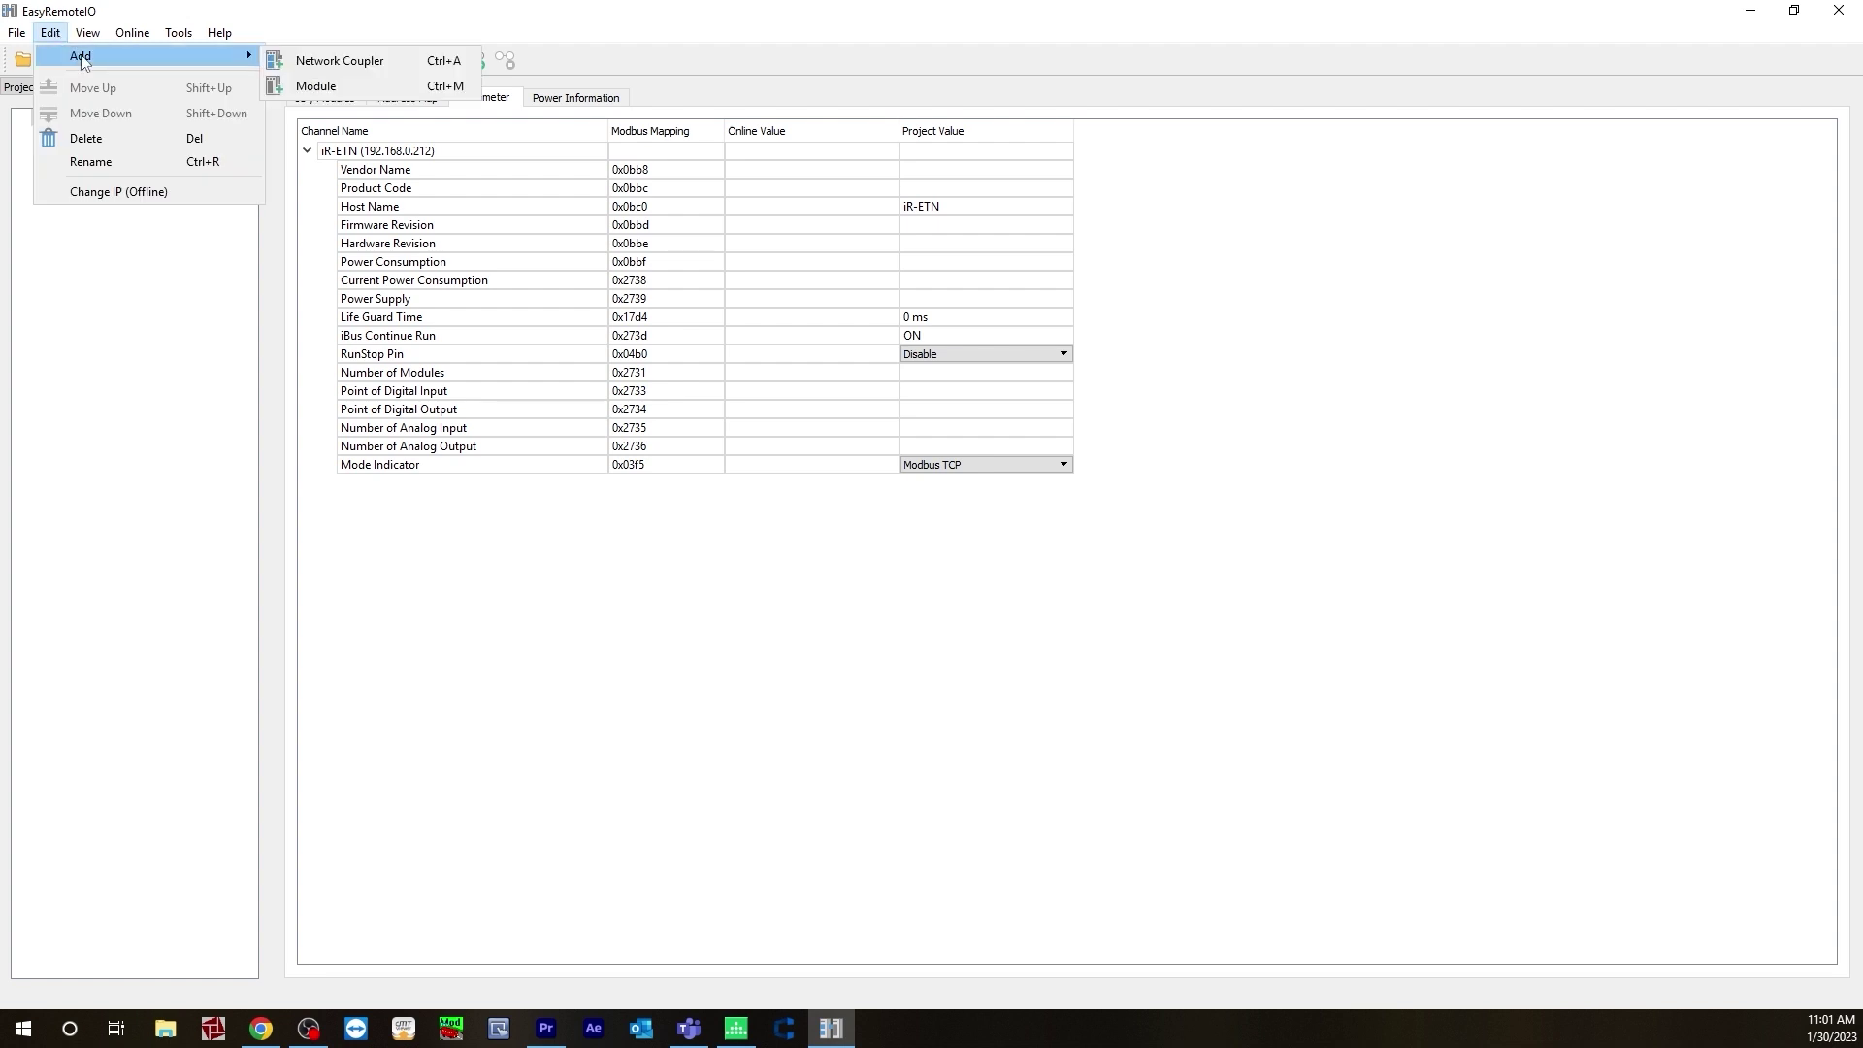
{"action": "left_click", "coordinate": [303, 86]}
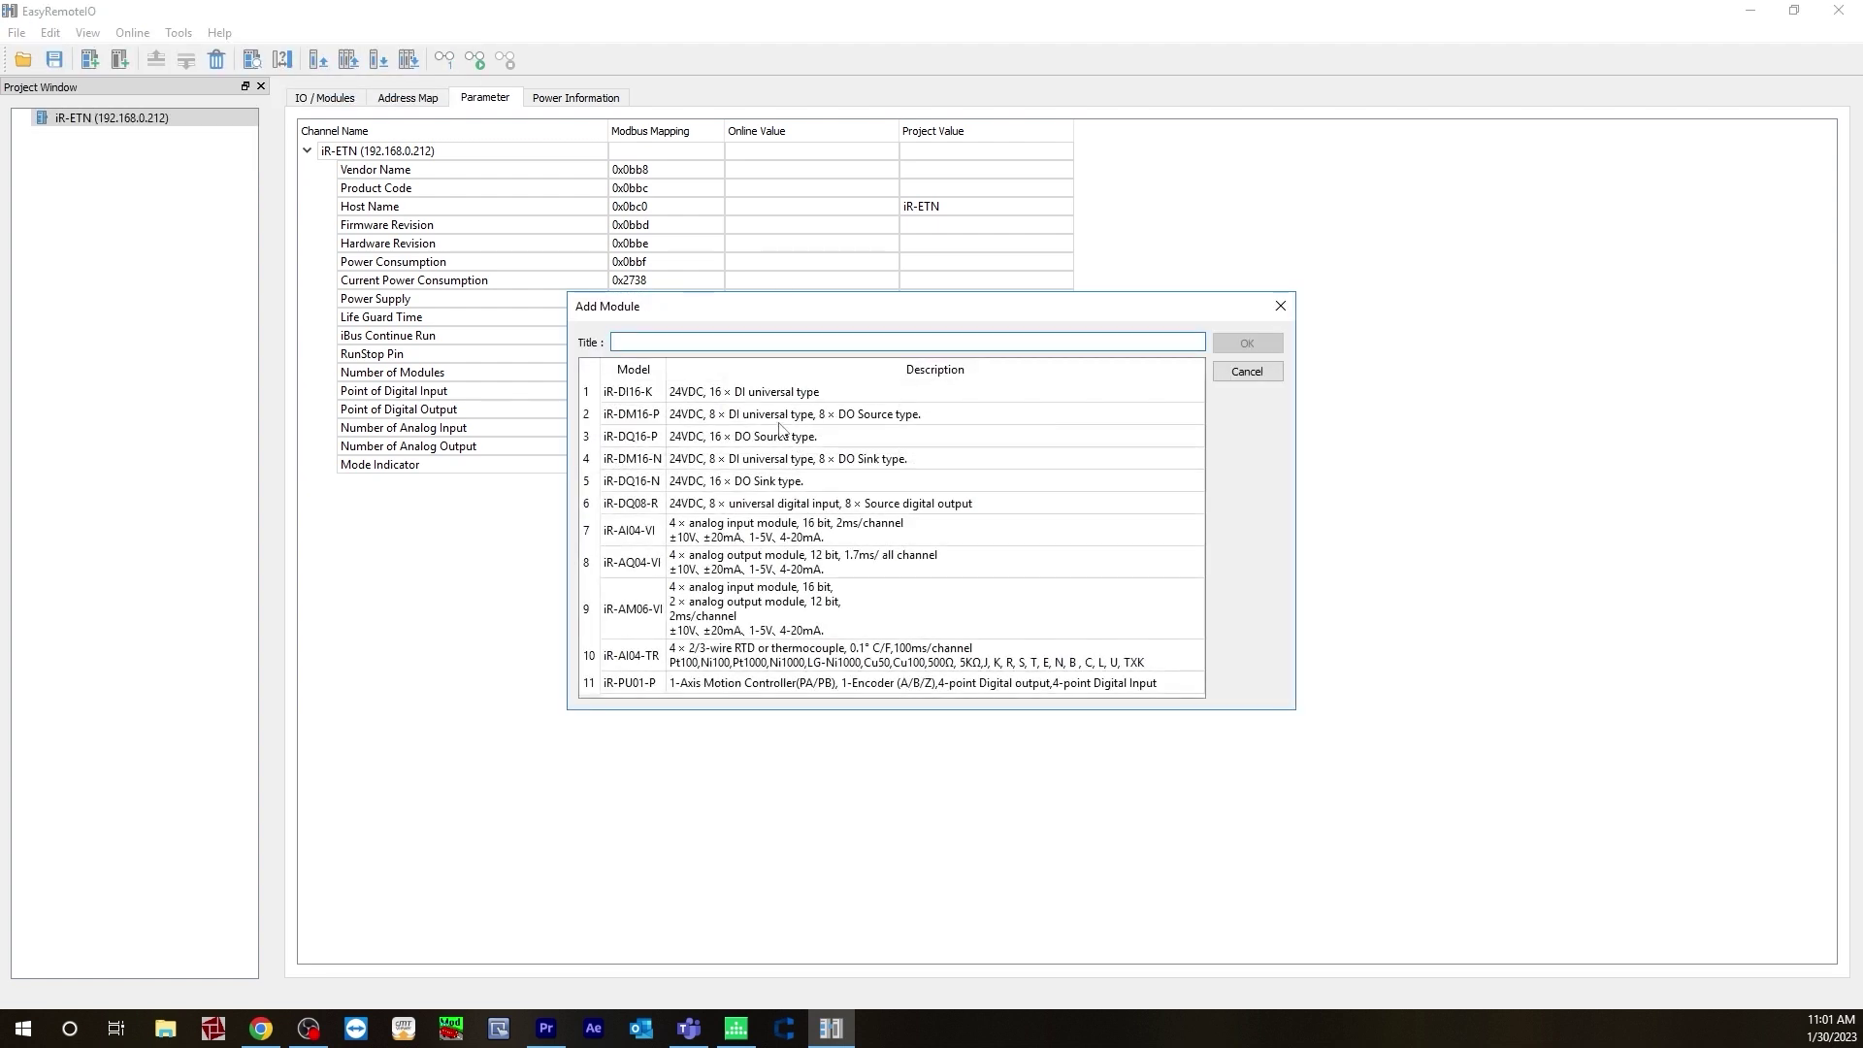
{"action": "left_click", "coordinate": [701, 611]}
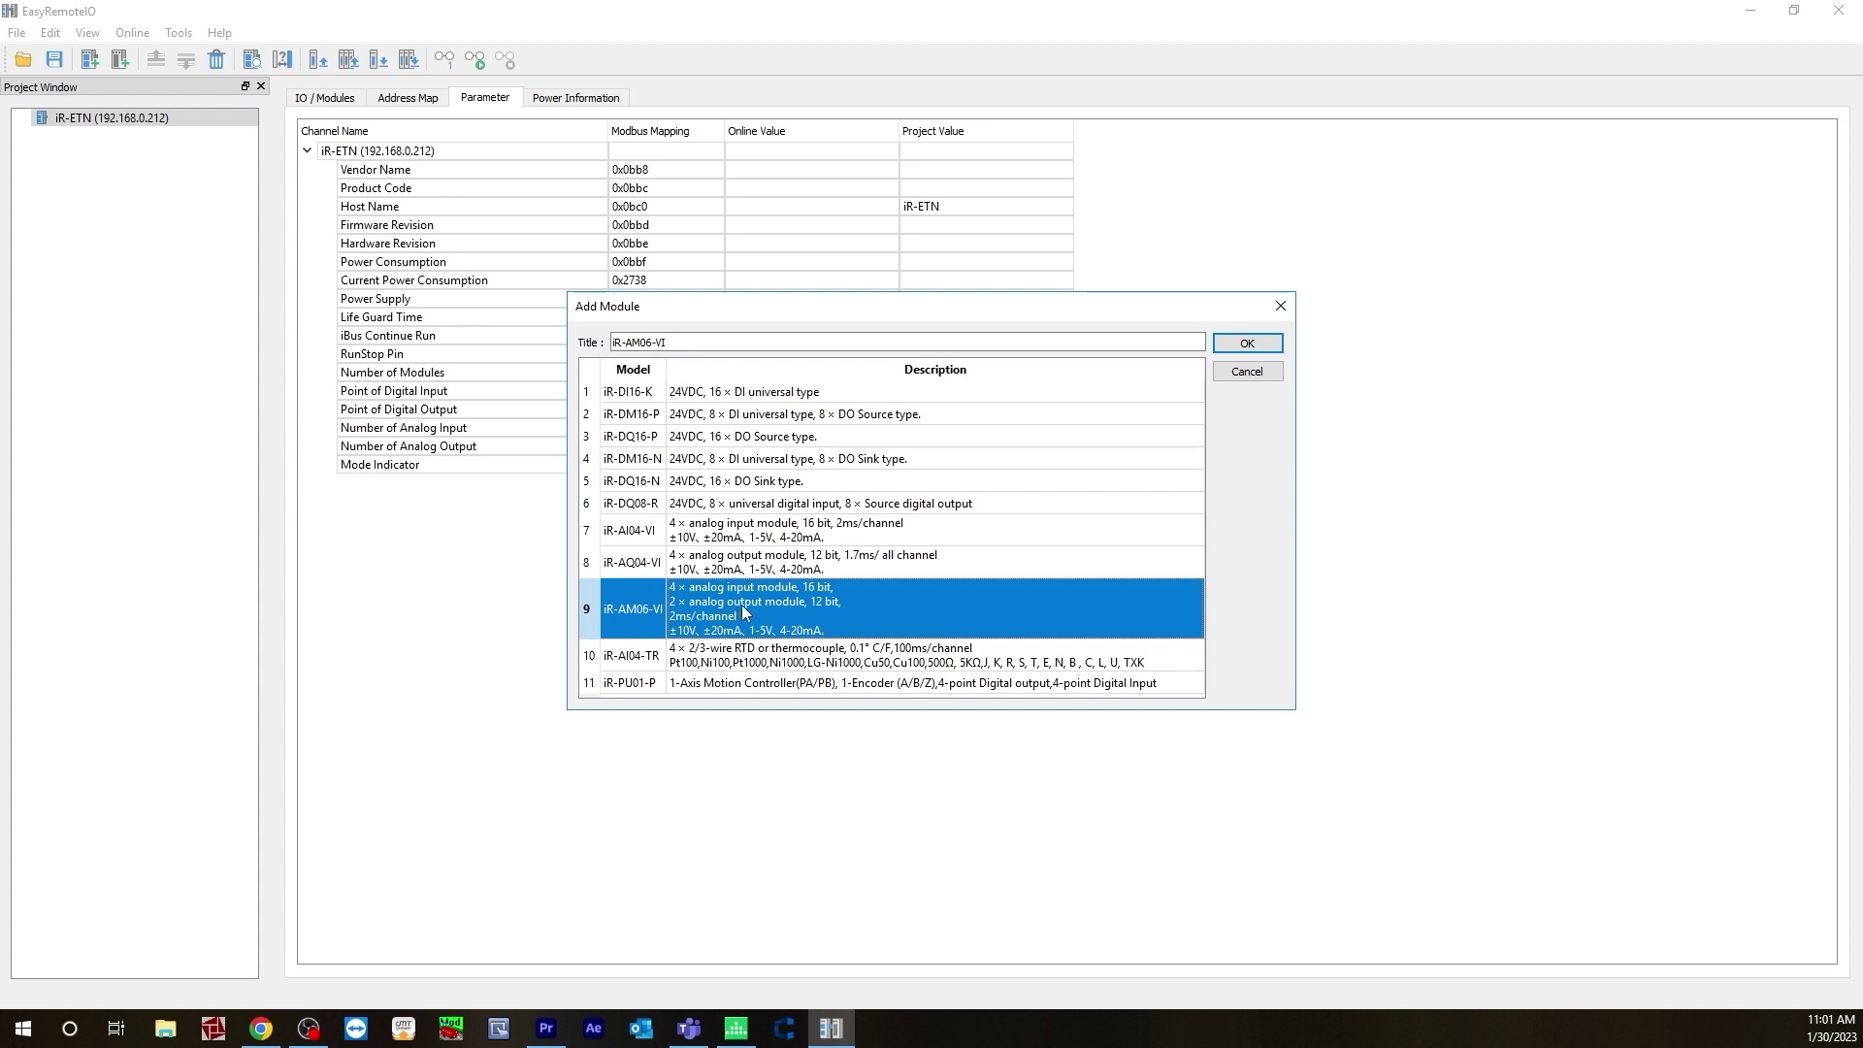
{"action": "left_click", "coordinate": [1247, 344]}
- Add an iR-DQ08-R digital output module after the iR-AM06-VI module
{"action": "left_click", "coordinate": [49, 32]}
{"action": "mouse_move", "coordinate": [111, 63]}
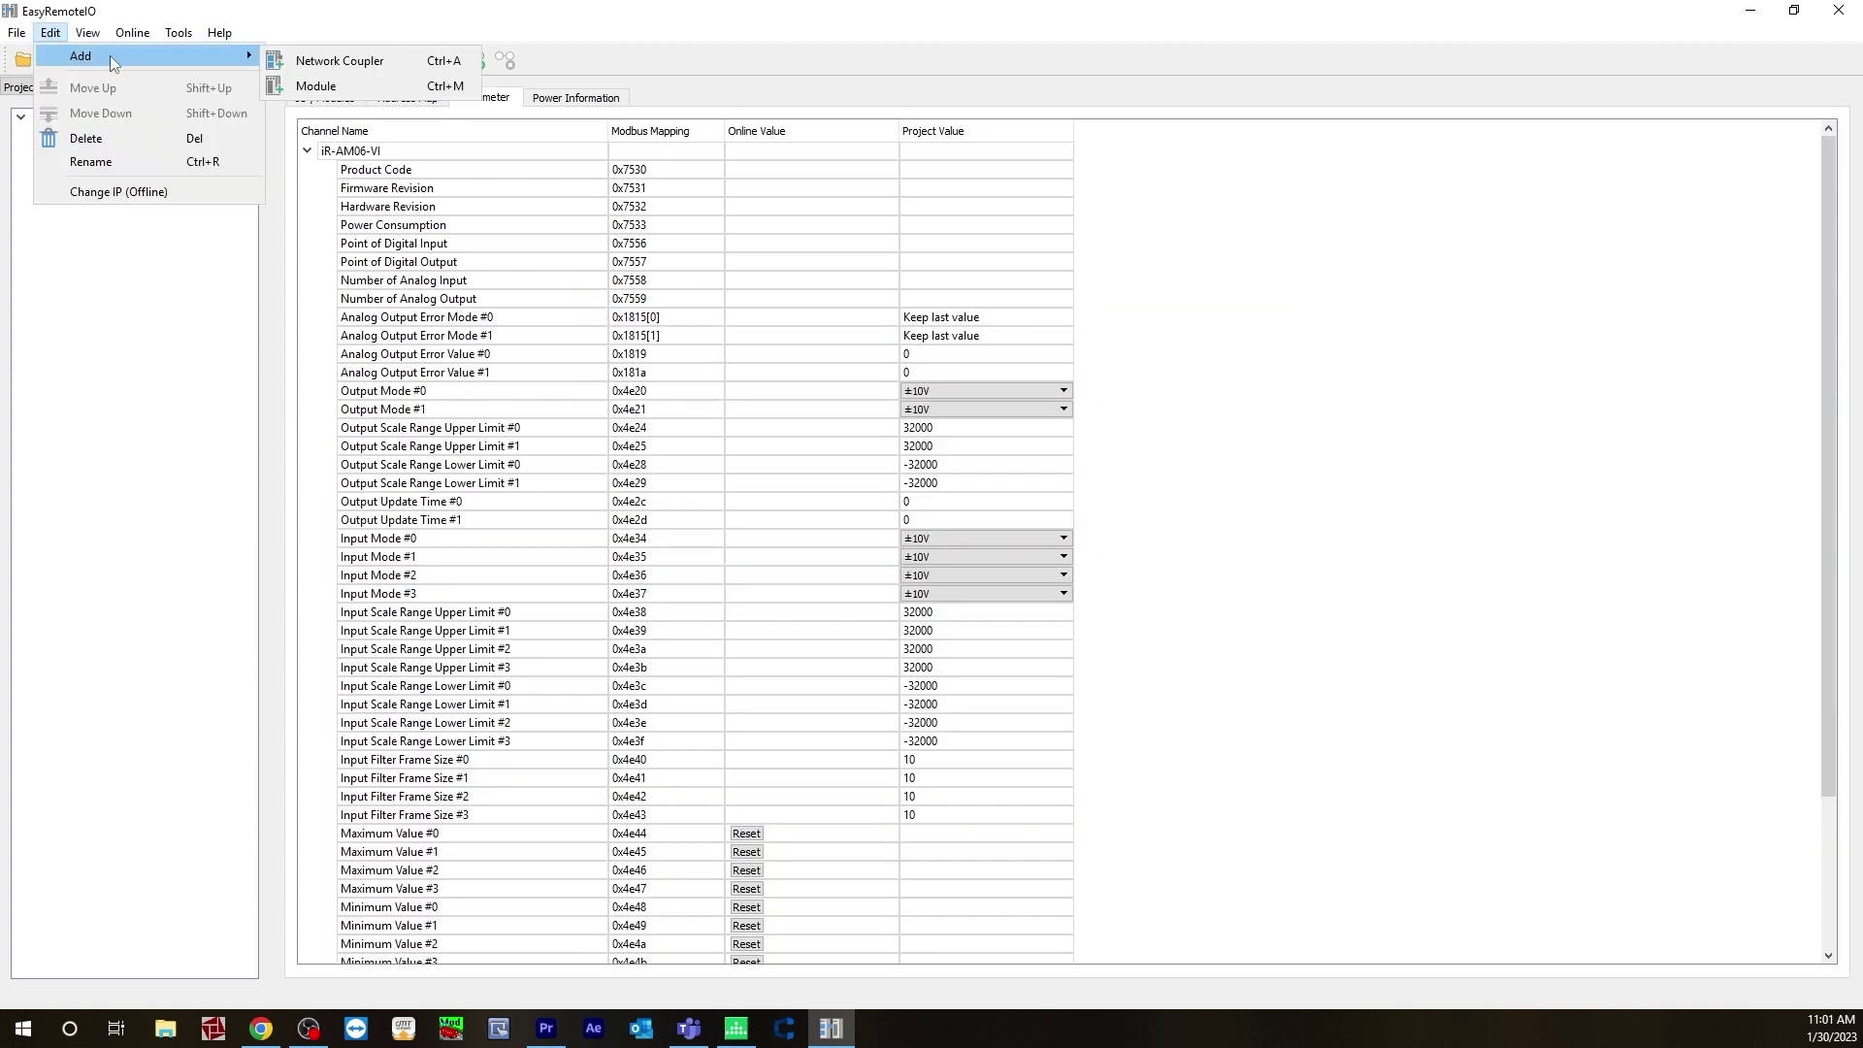
{"action": "left_click", "coordinate": [321, 86]}
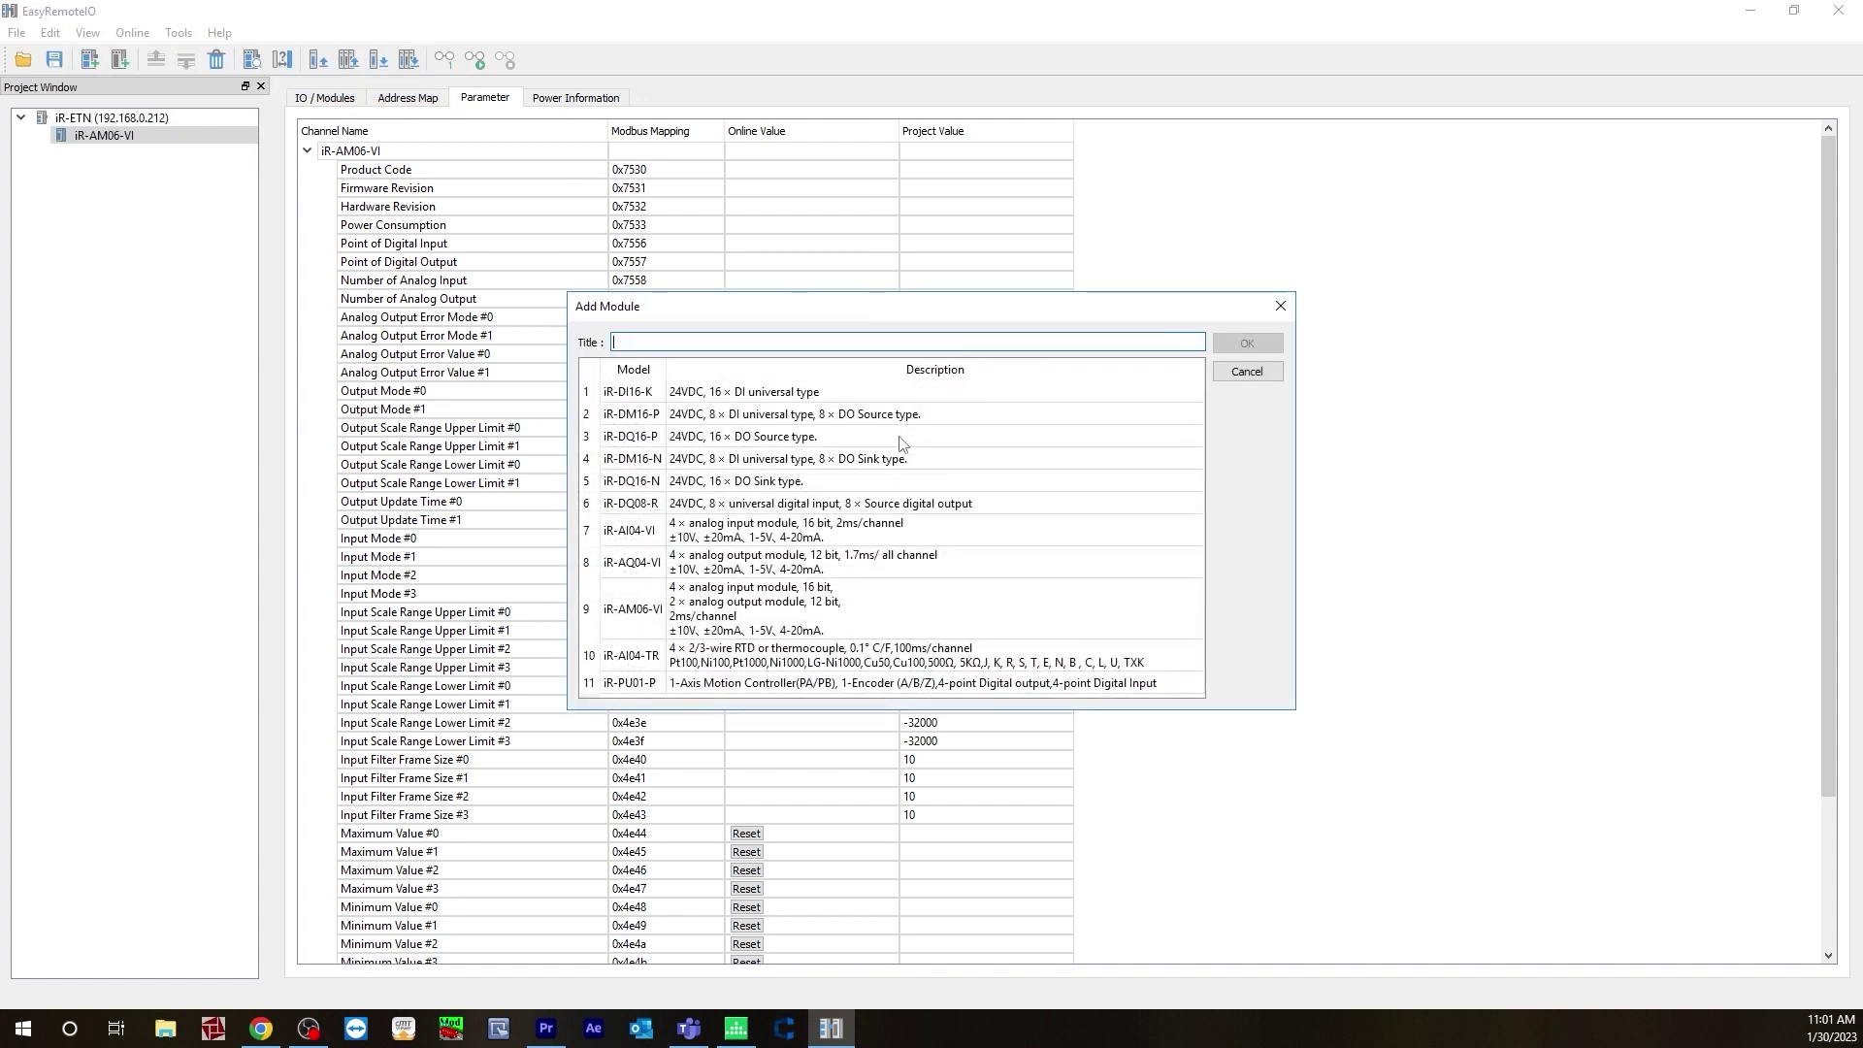
{"action": "left_click", "coordinate": [729, 505]}
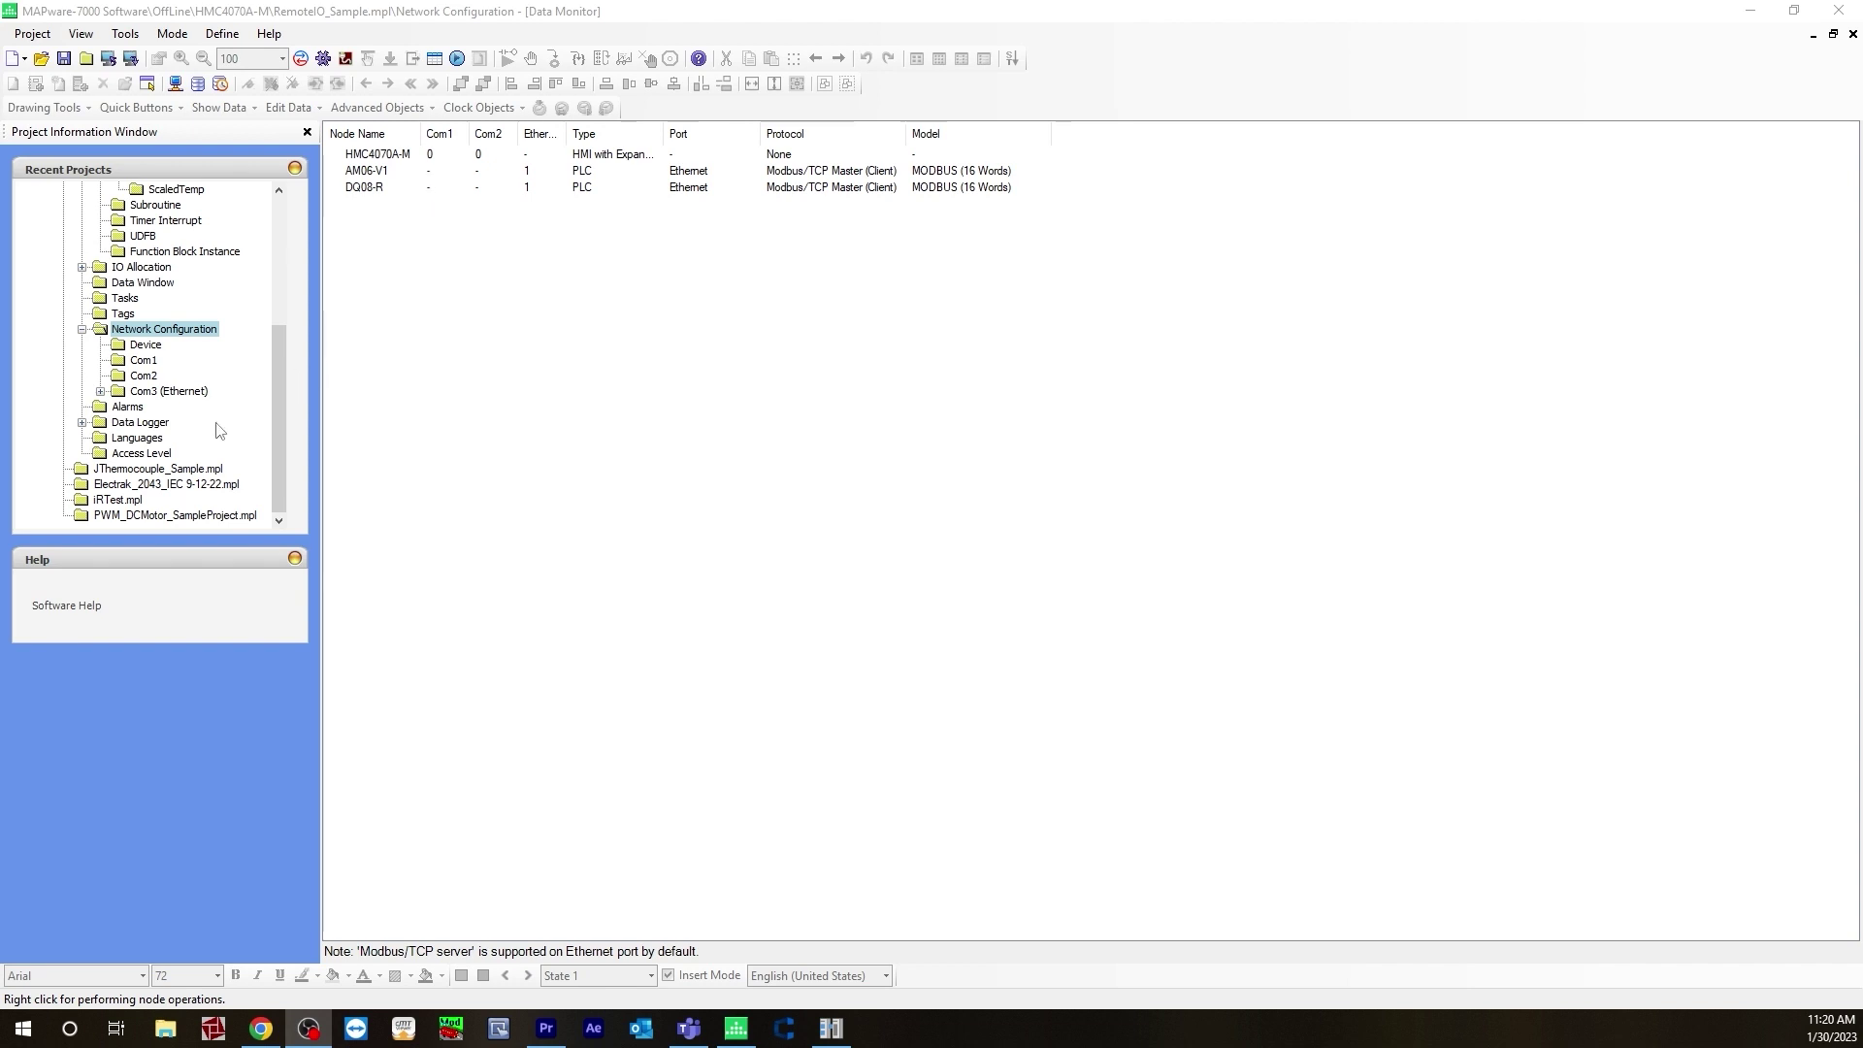
- Compare the register of the Analog_IP_1 tag in MAPware-7000 with channel 1 in the iR-AM06-VI address map in EasyRemoteIO
{"action": "double_click", "coordinate": [126, 316]}
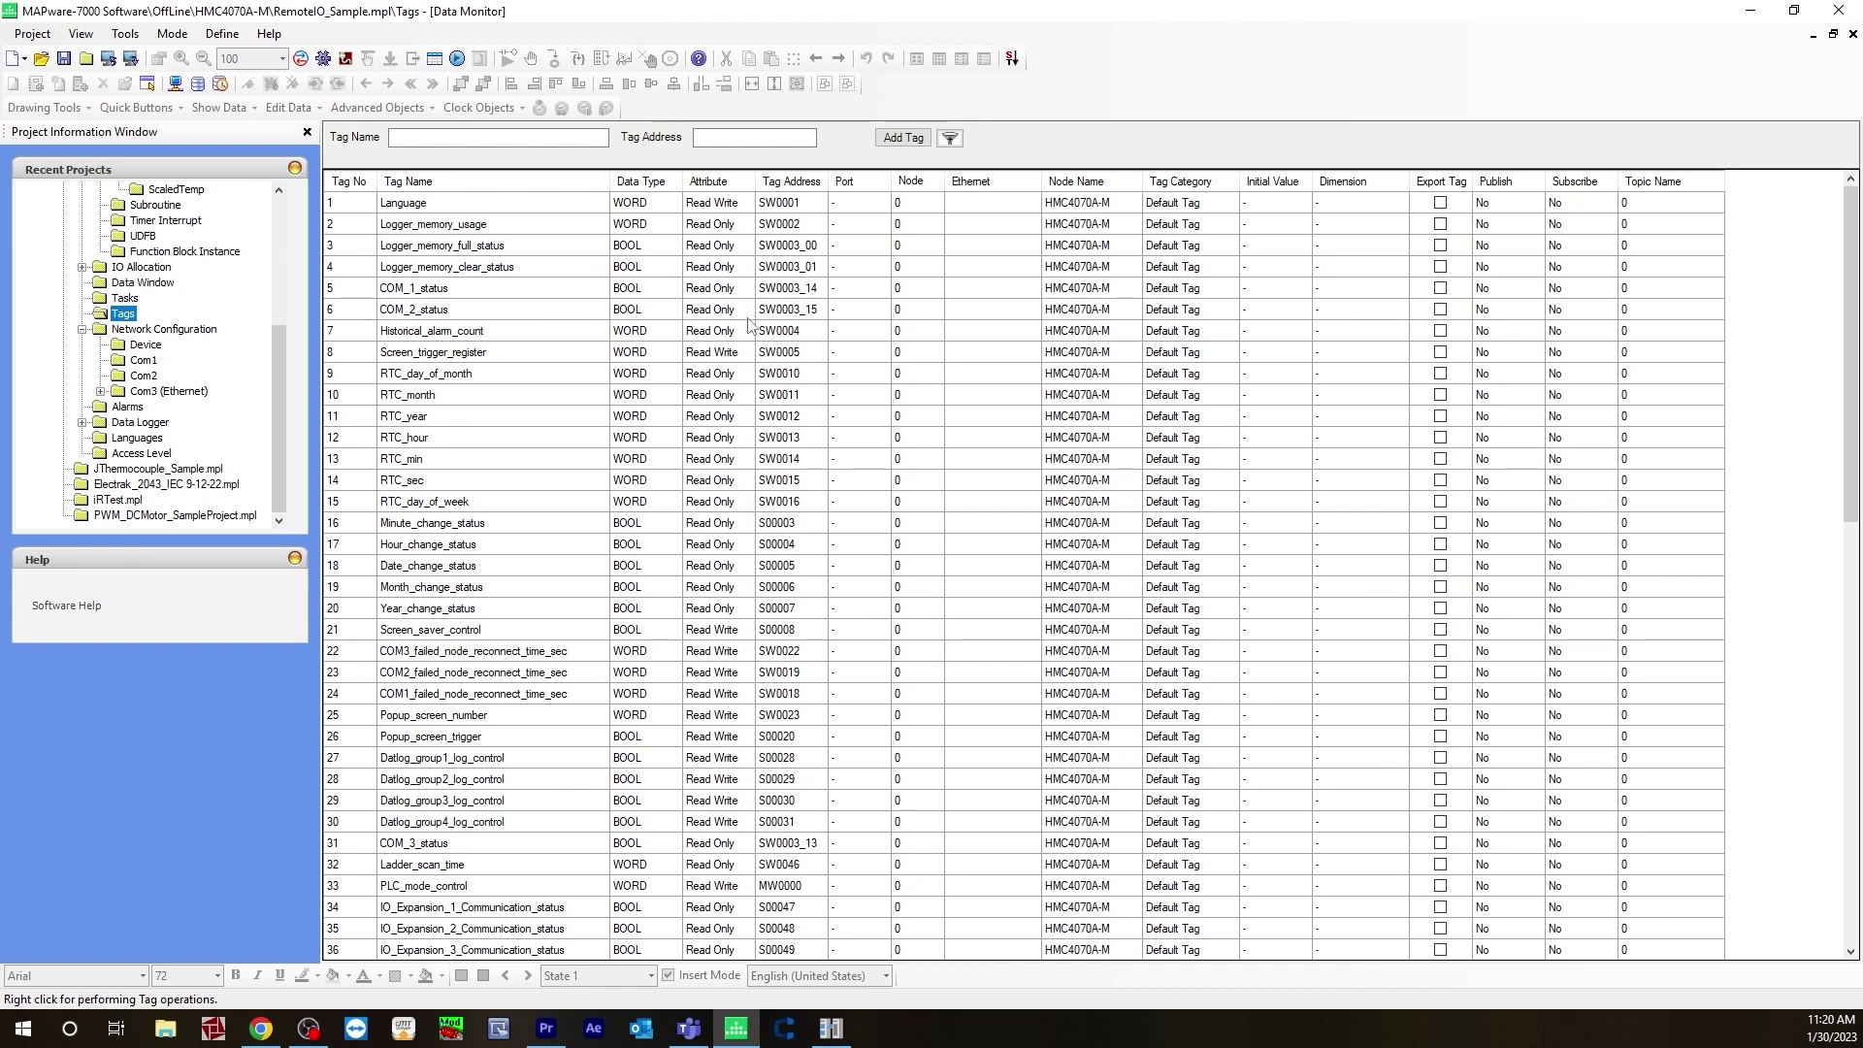
{"action": "double_click", "coordinate": [543, 400]}
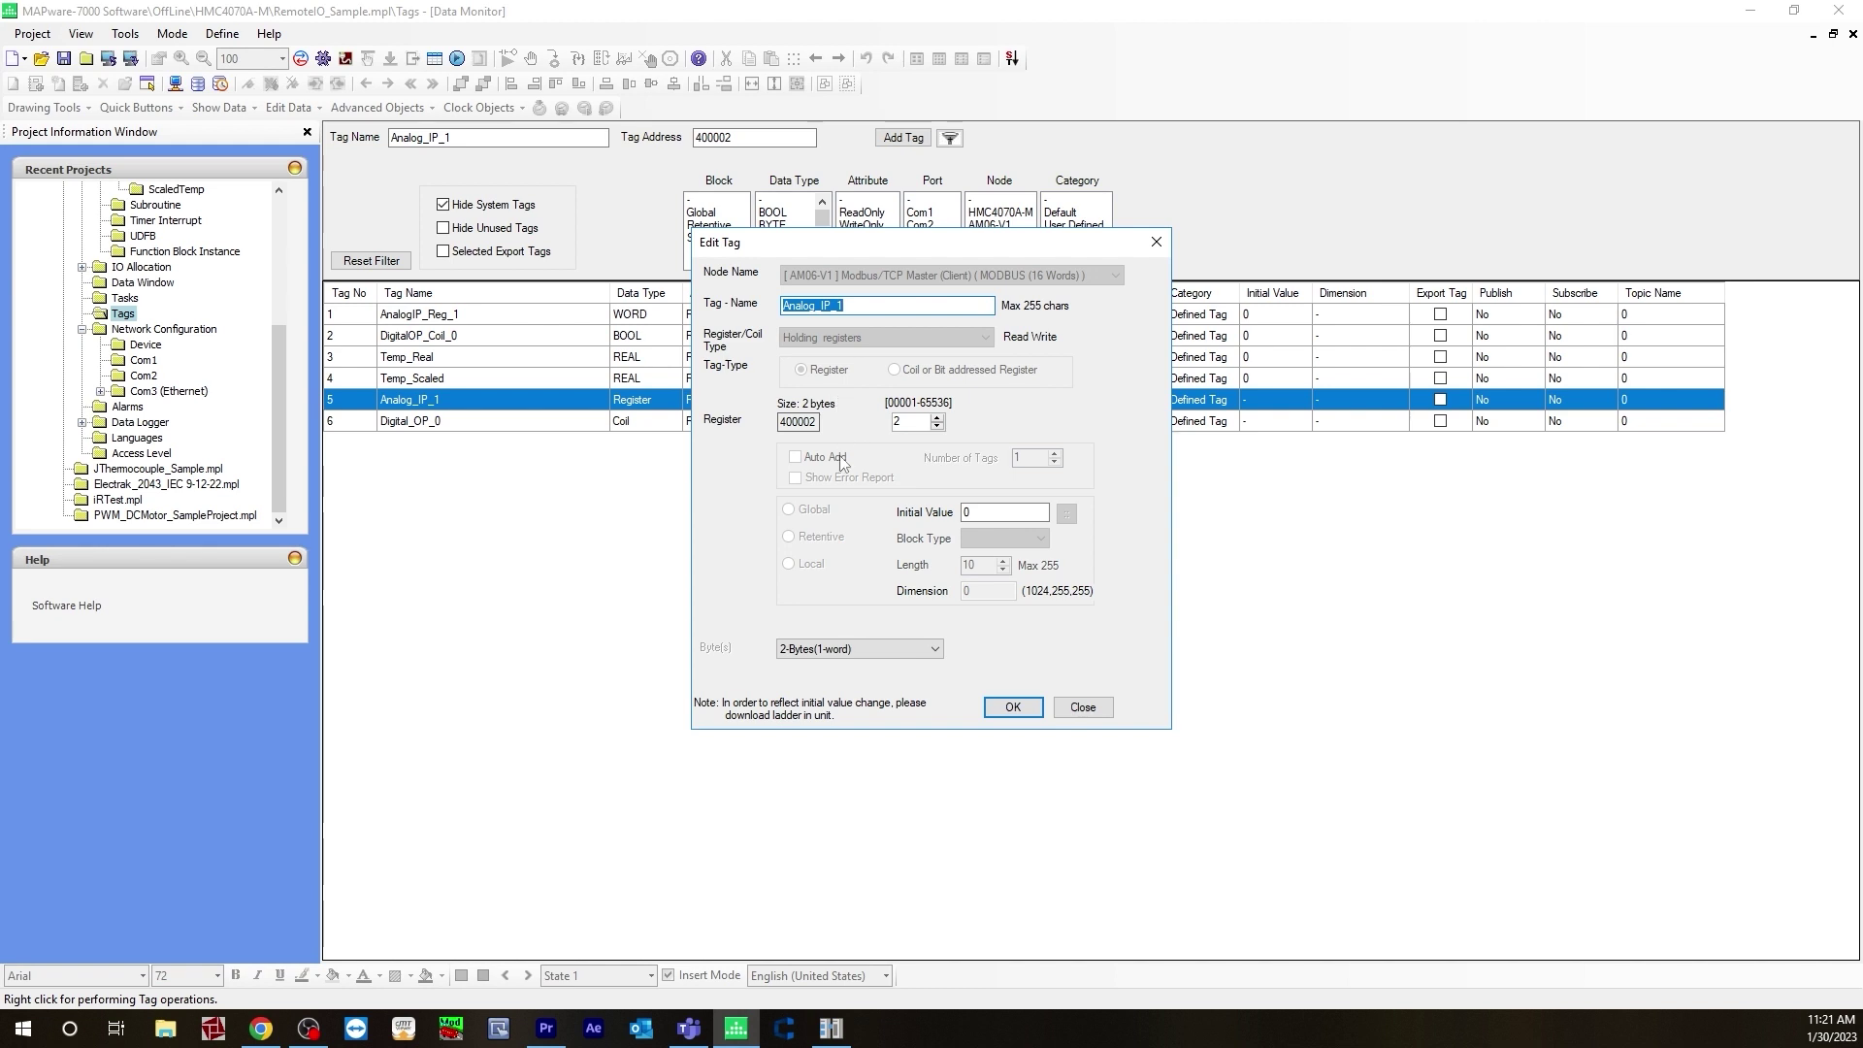
{"action": "left_click", "coordinate": [844, 1030]}
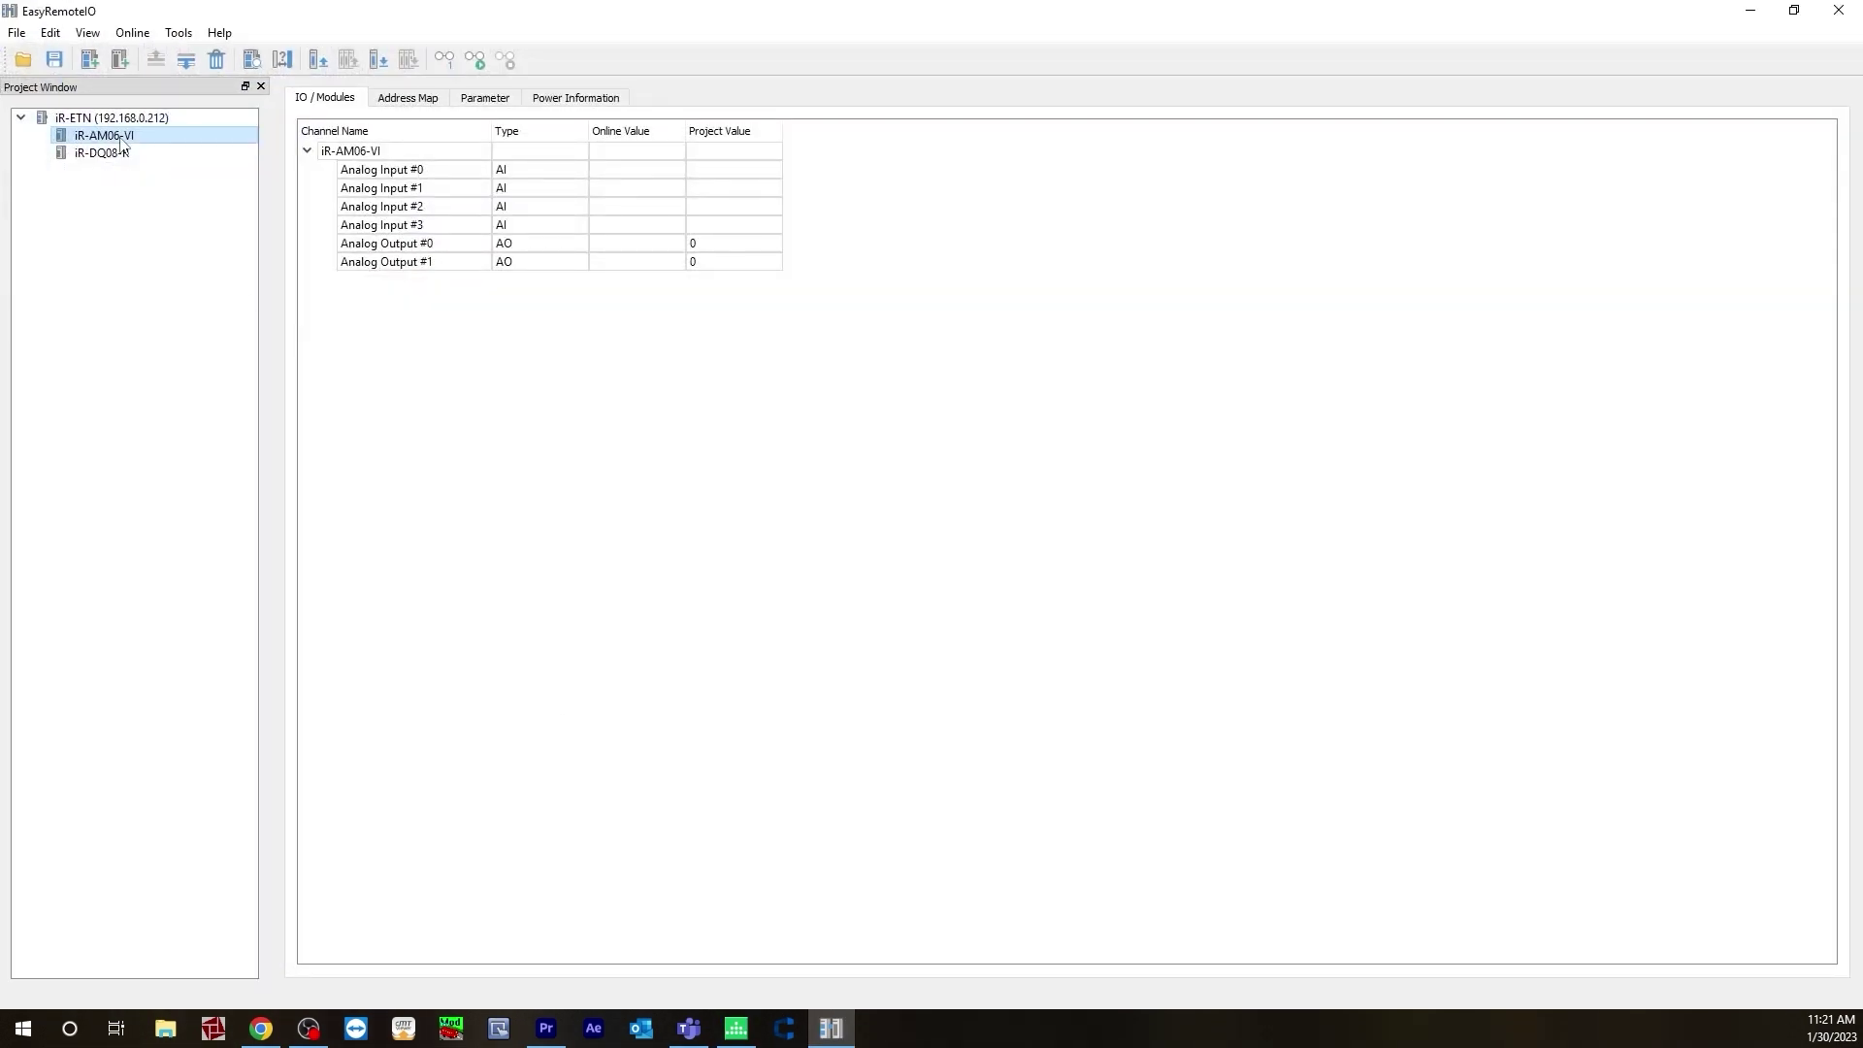
{"action": "left_click", "coordinate": [417, 99]}
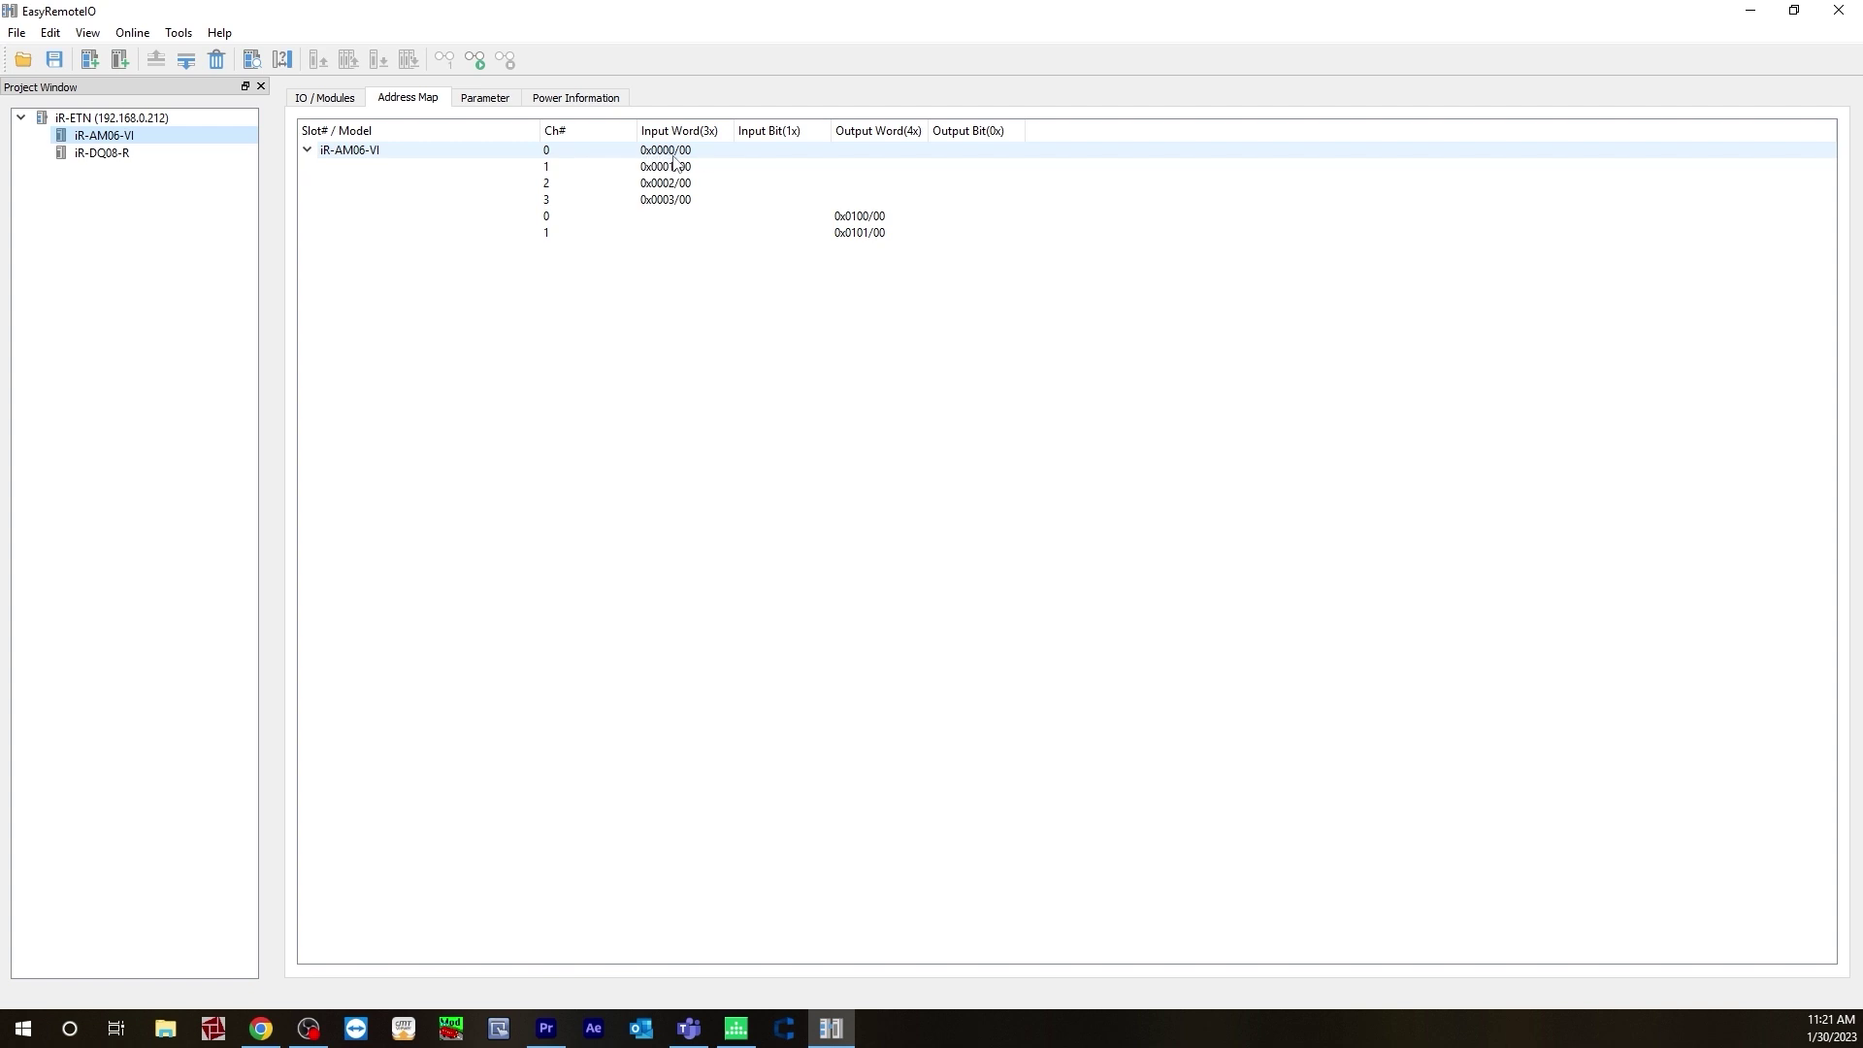
{"action": "left_click", "coordinate": [616, 175]}
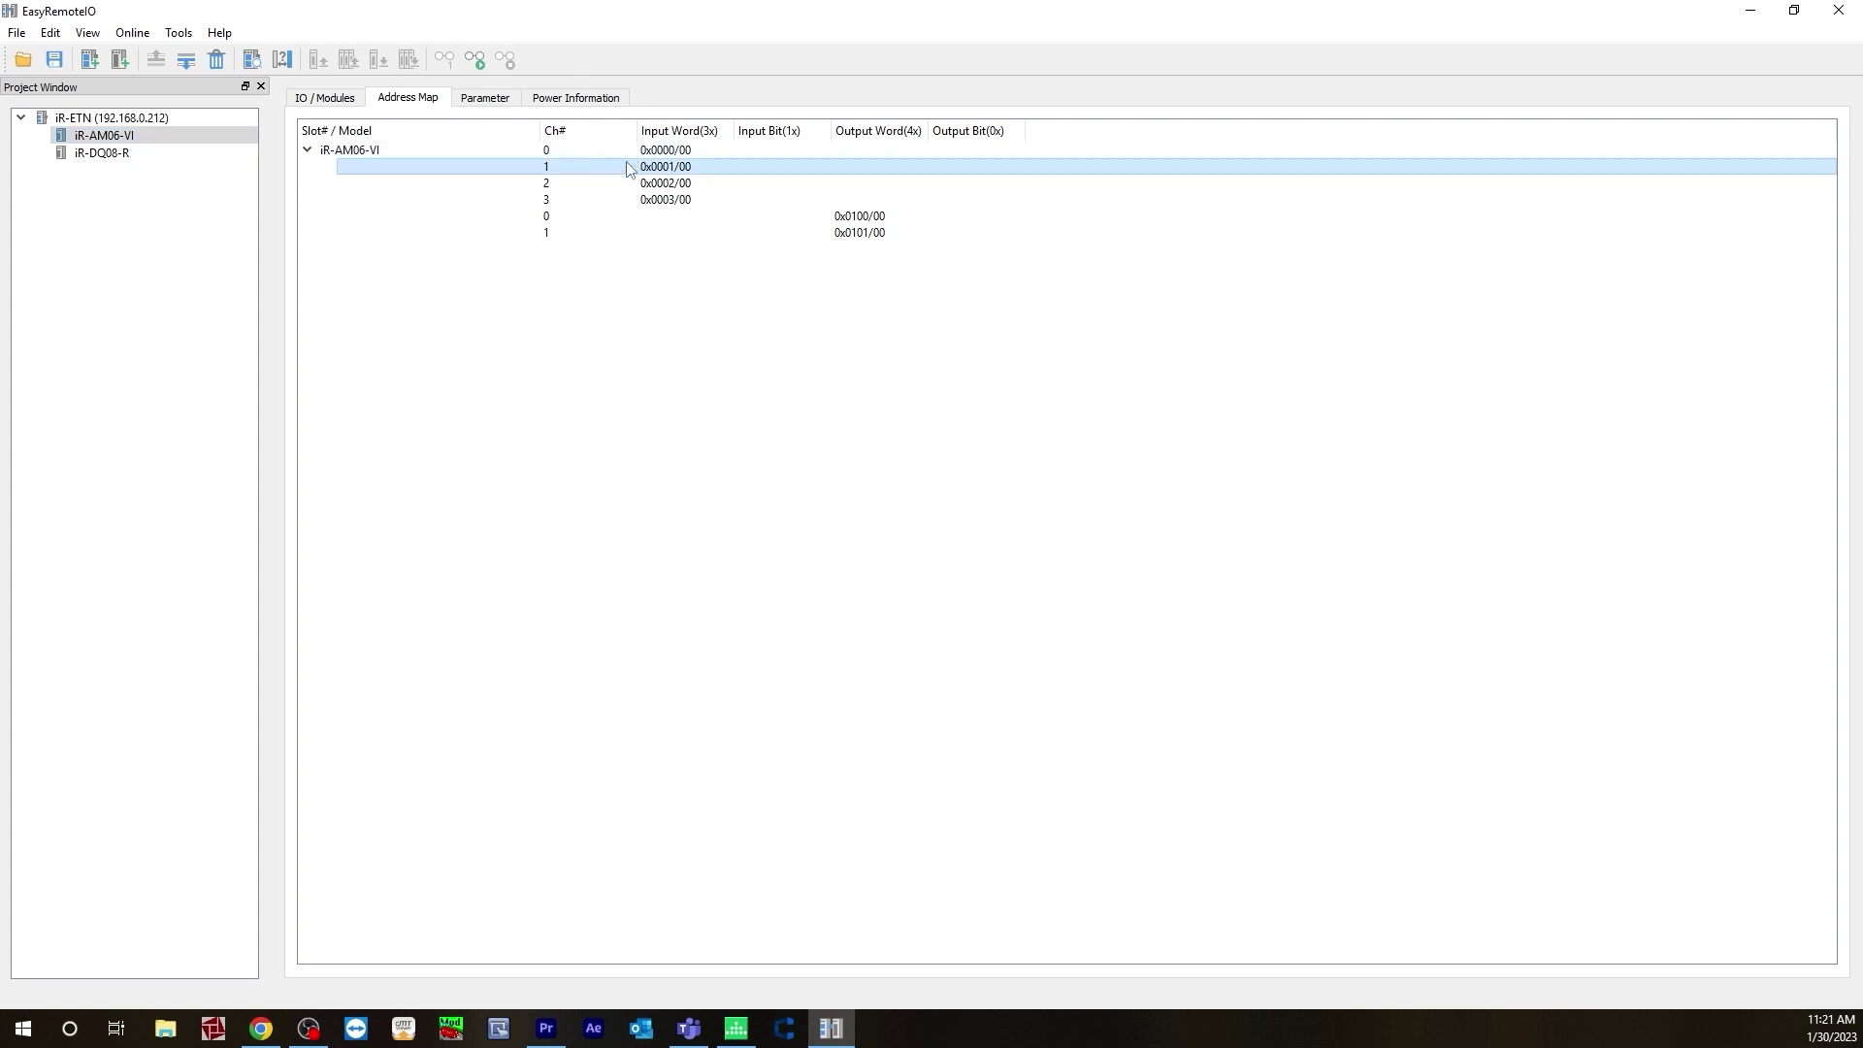
{"action": "left_click", "coordinate": [740, 1032]}
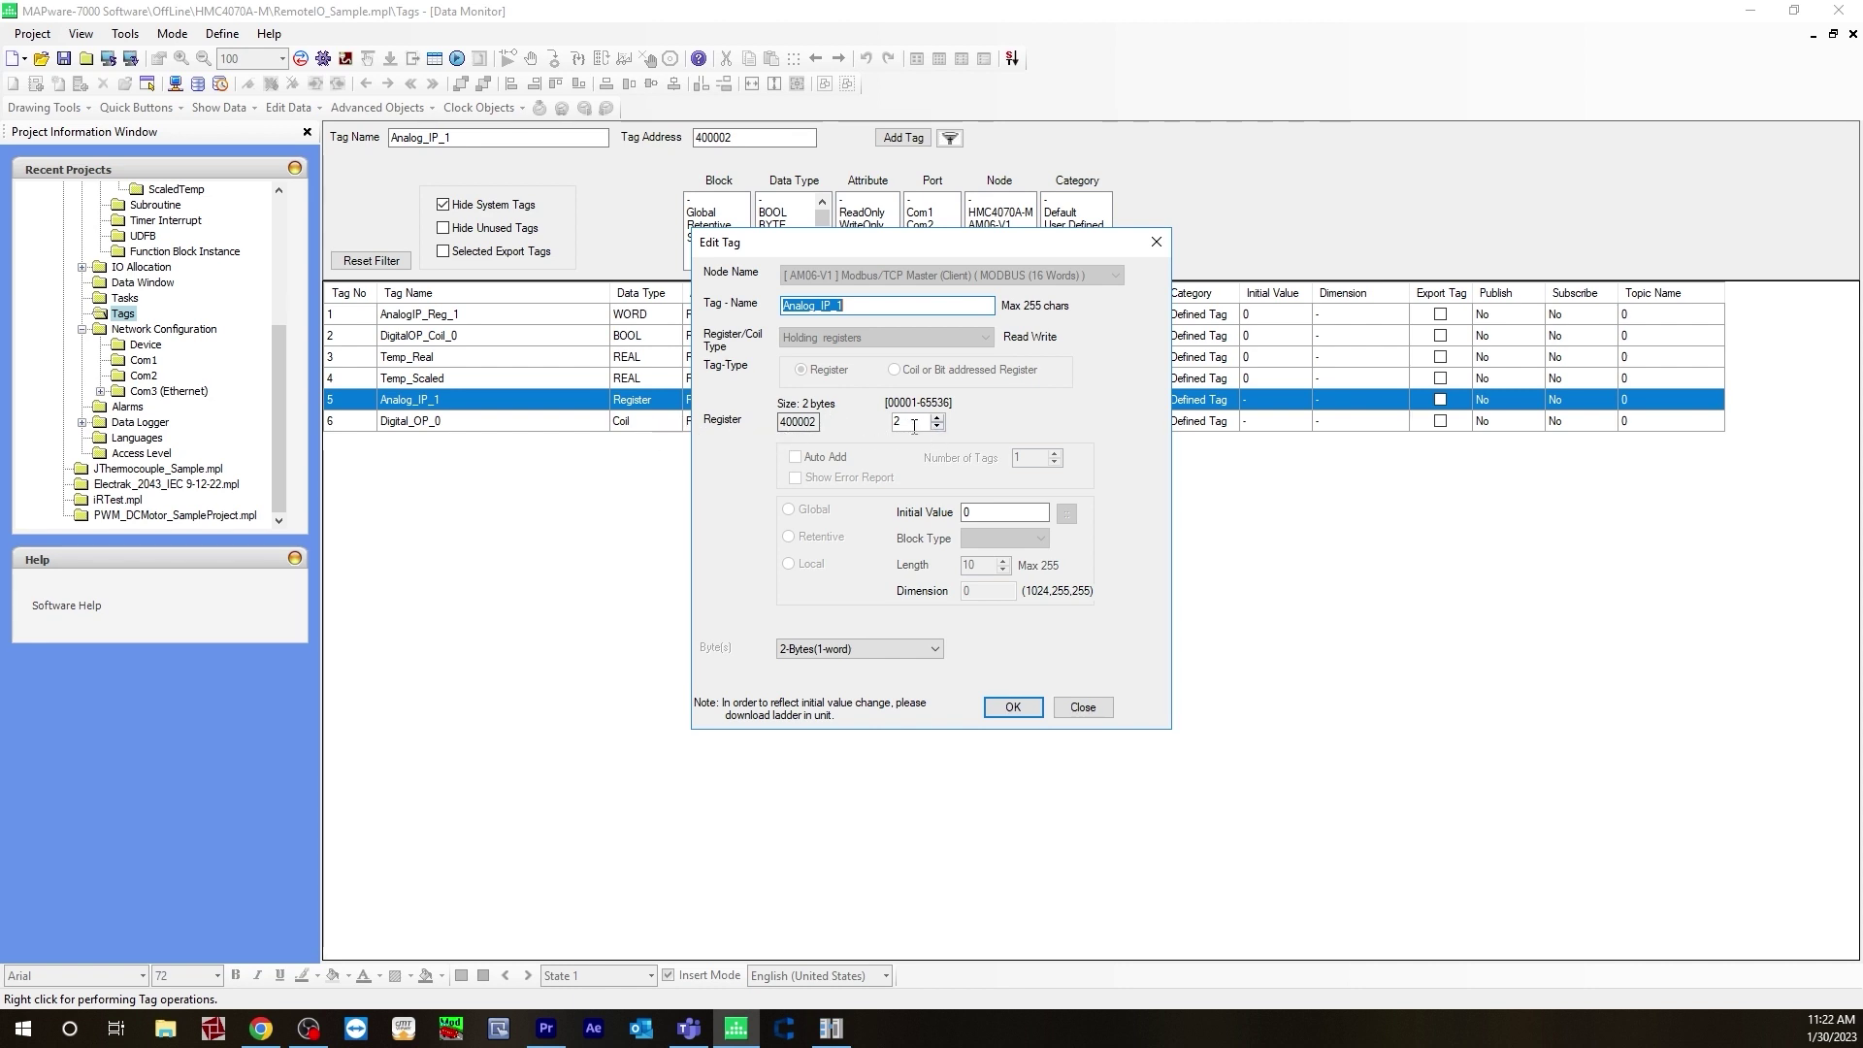
{"action": "left_click", "coordinate": [1153, 243]}
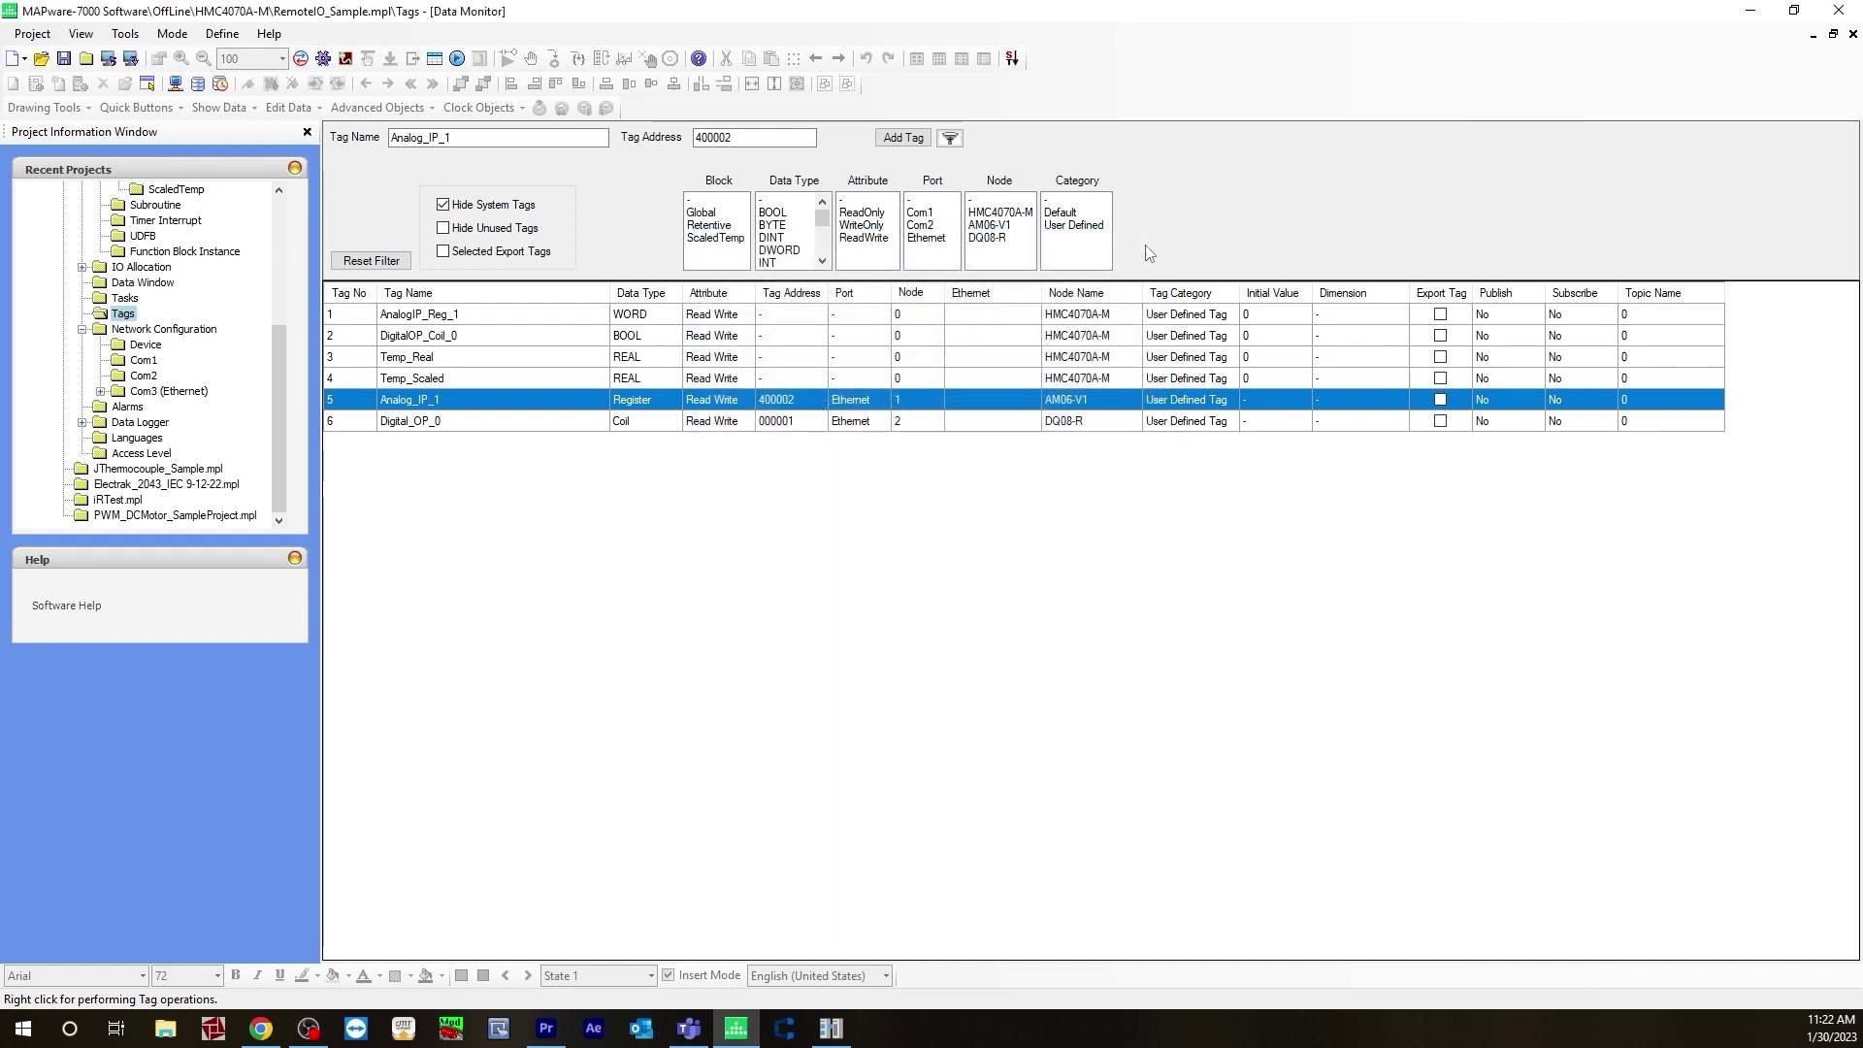
- Compare the coil address of the Digital_OP_0 tag with the output bits in the iR-DQ08-R address map
{"action": "double_click", "coordinate": [489, 428]}
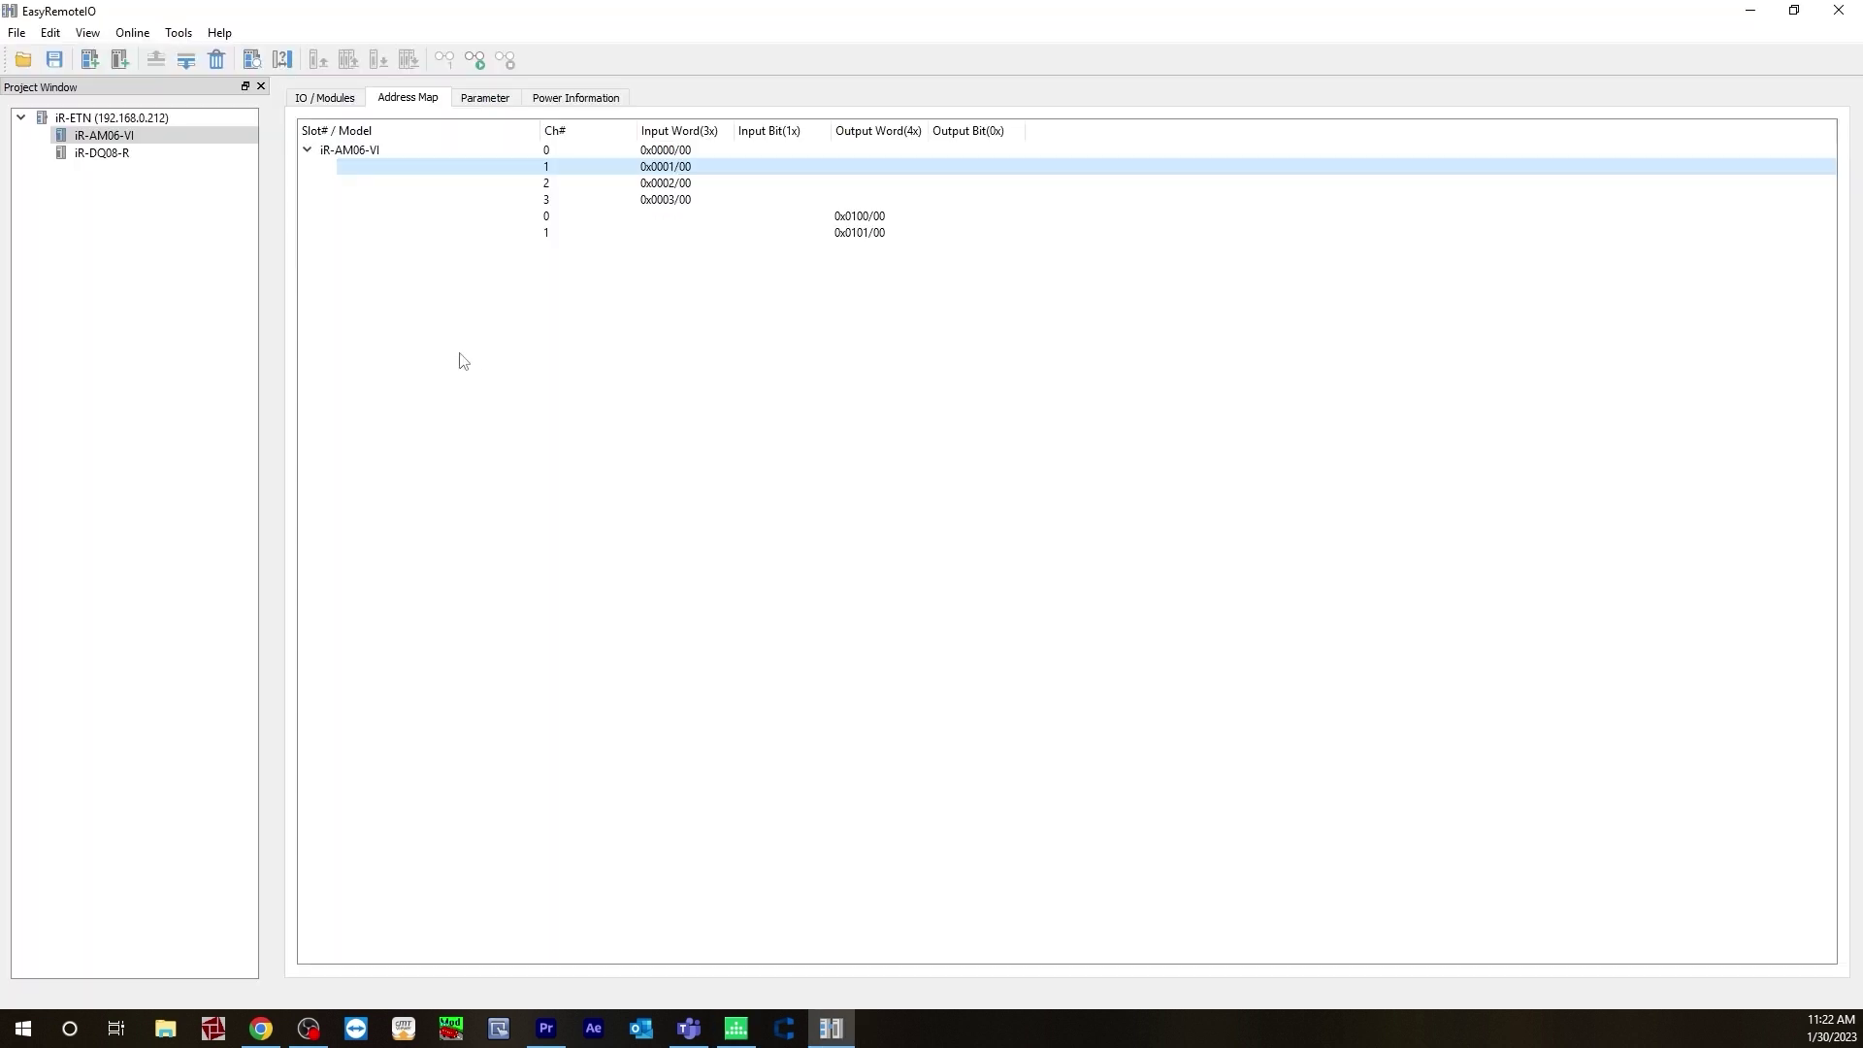
{"action": "left_click", "coordinate": [154, 153]}
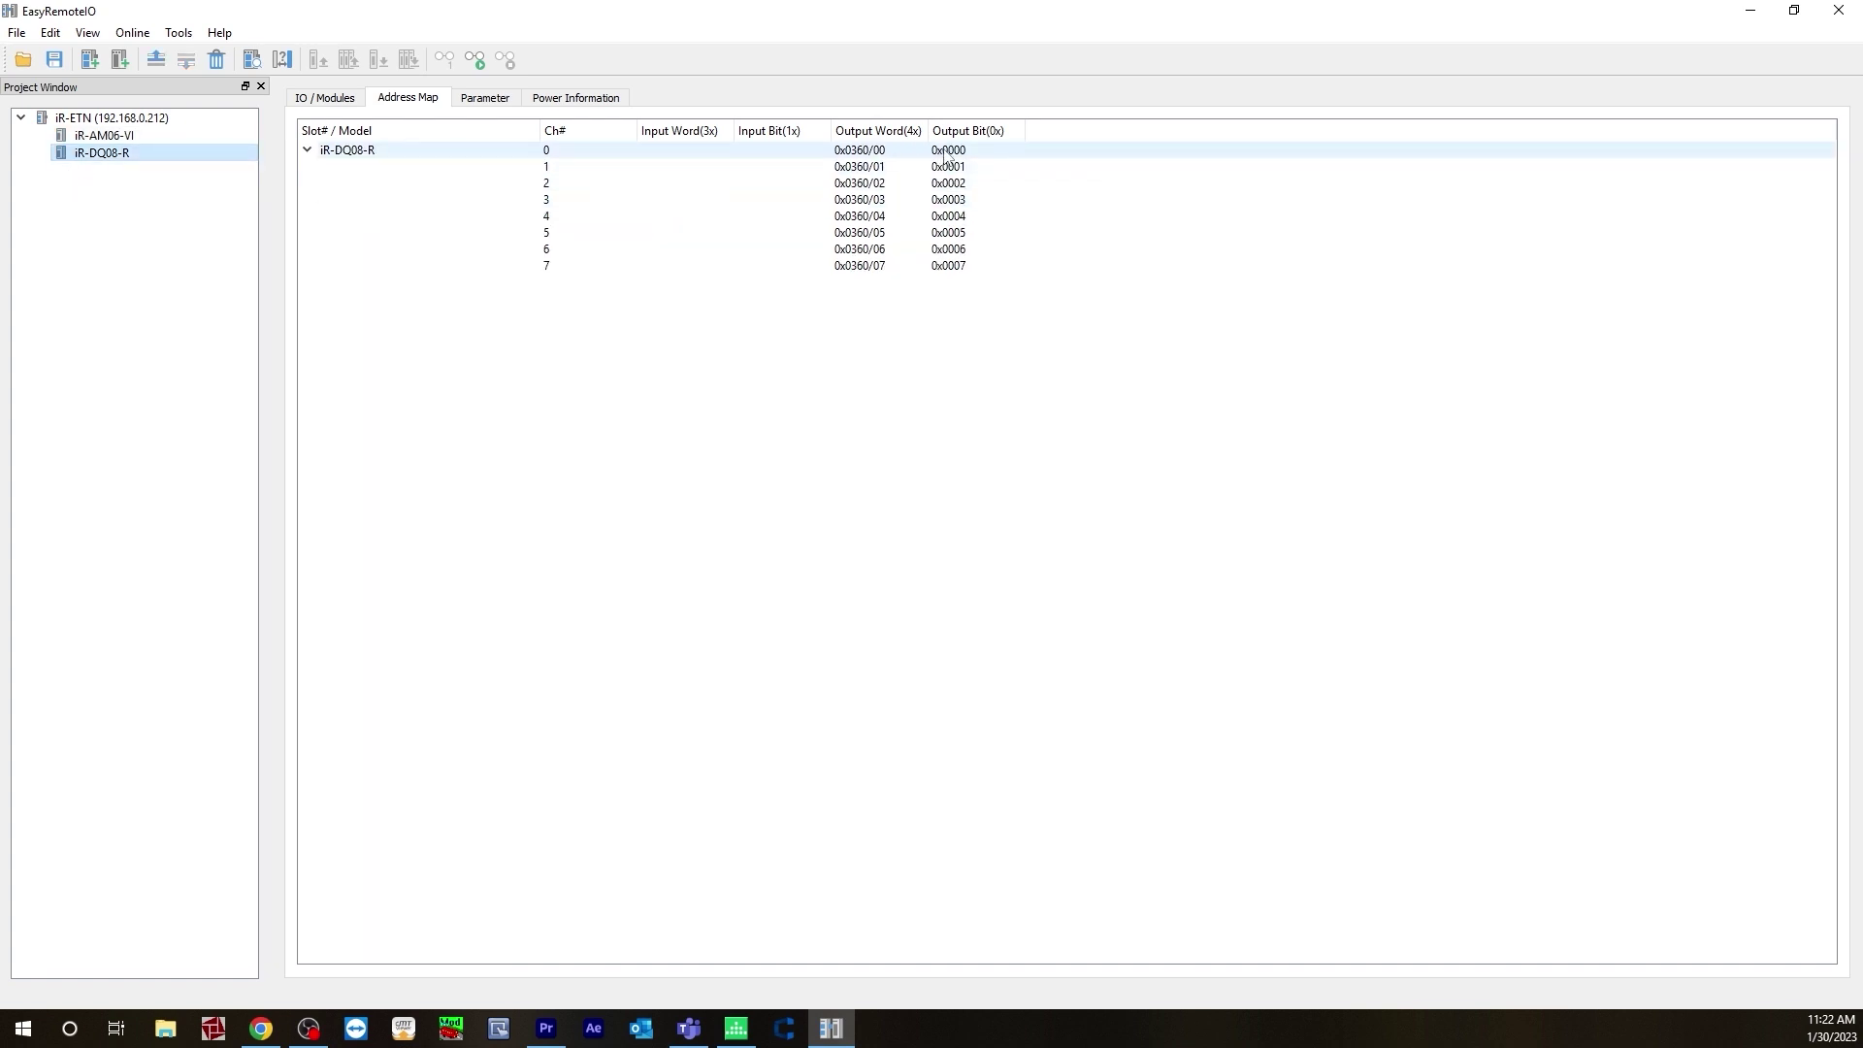
{"action": "key", "text": "alt+Tab"}
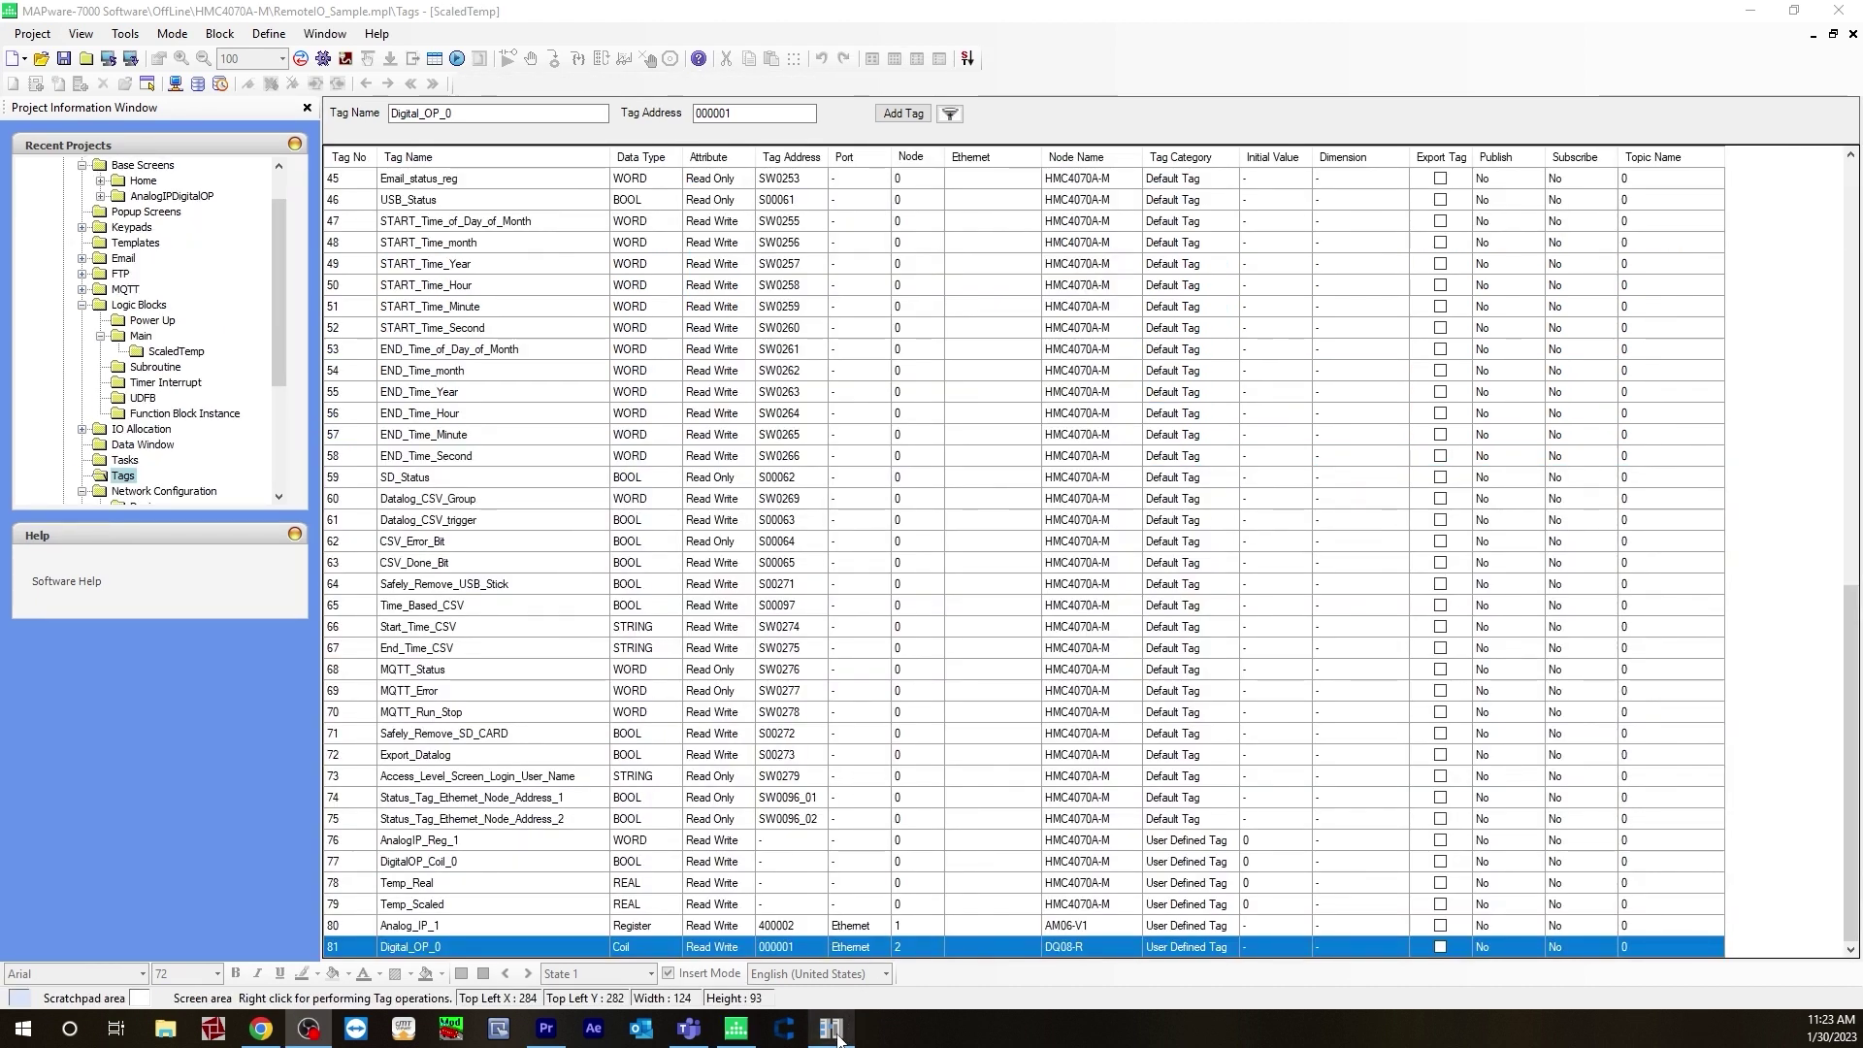
- Switch to EasyRemoteIO and review the I/O channels of the iR-AM06-VI and iR-DQ08-R modules
{"action": "left_click", "coordinate": [837, 1038]}
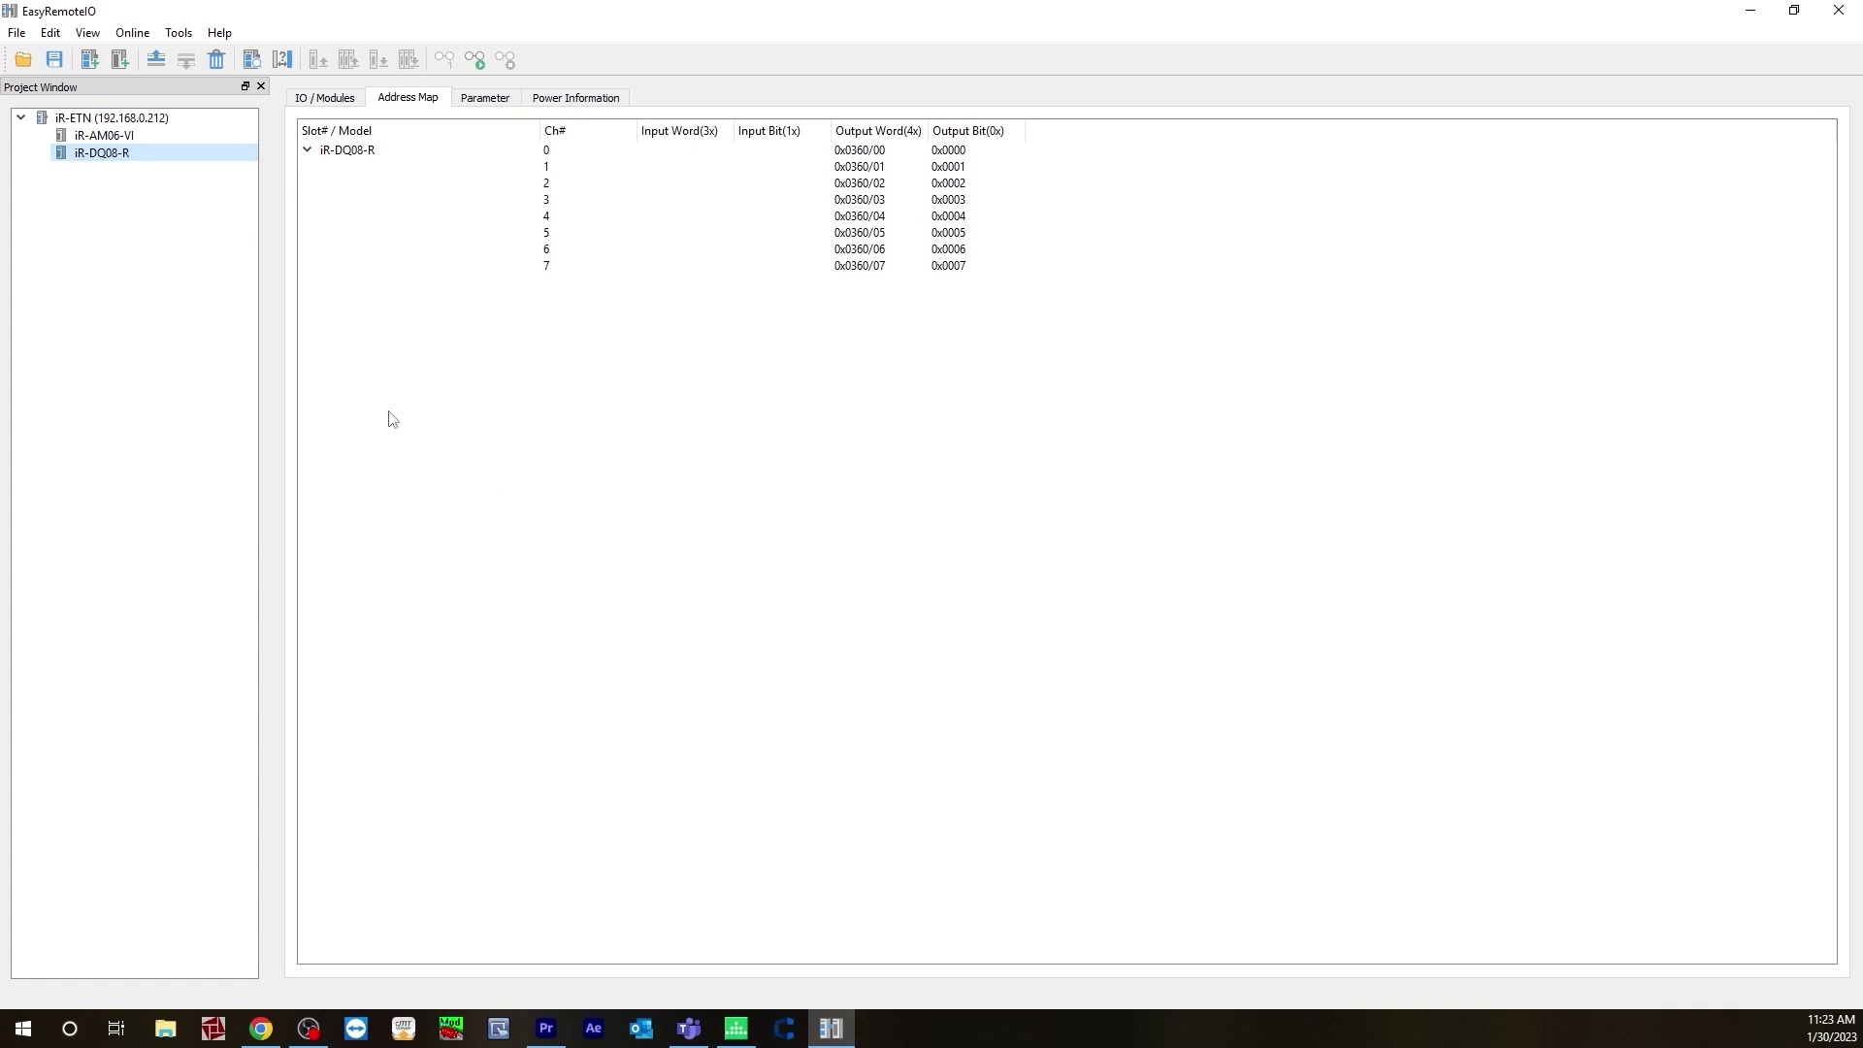
{"action": "left_click", "coordinate": [113, 138]}
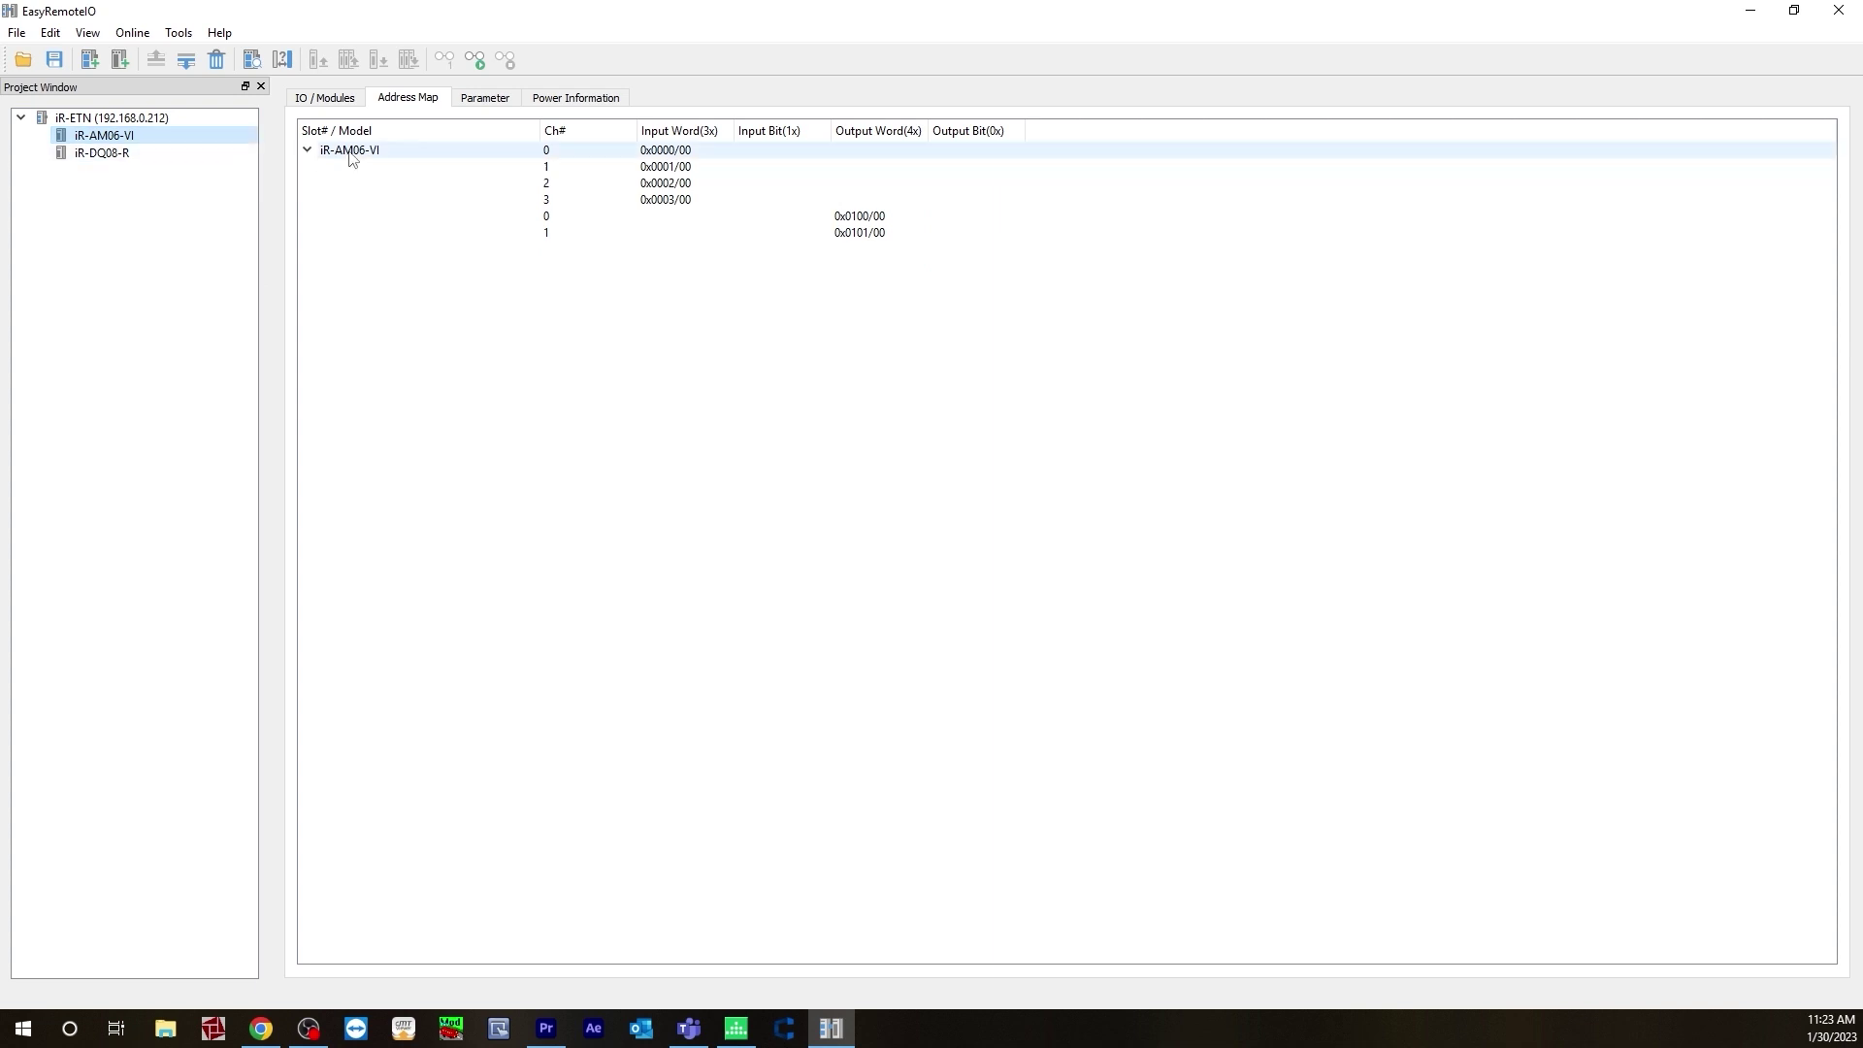
{"action": "left_click", "coordinate": [324, 101]}
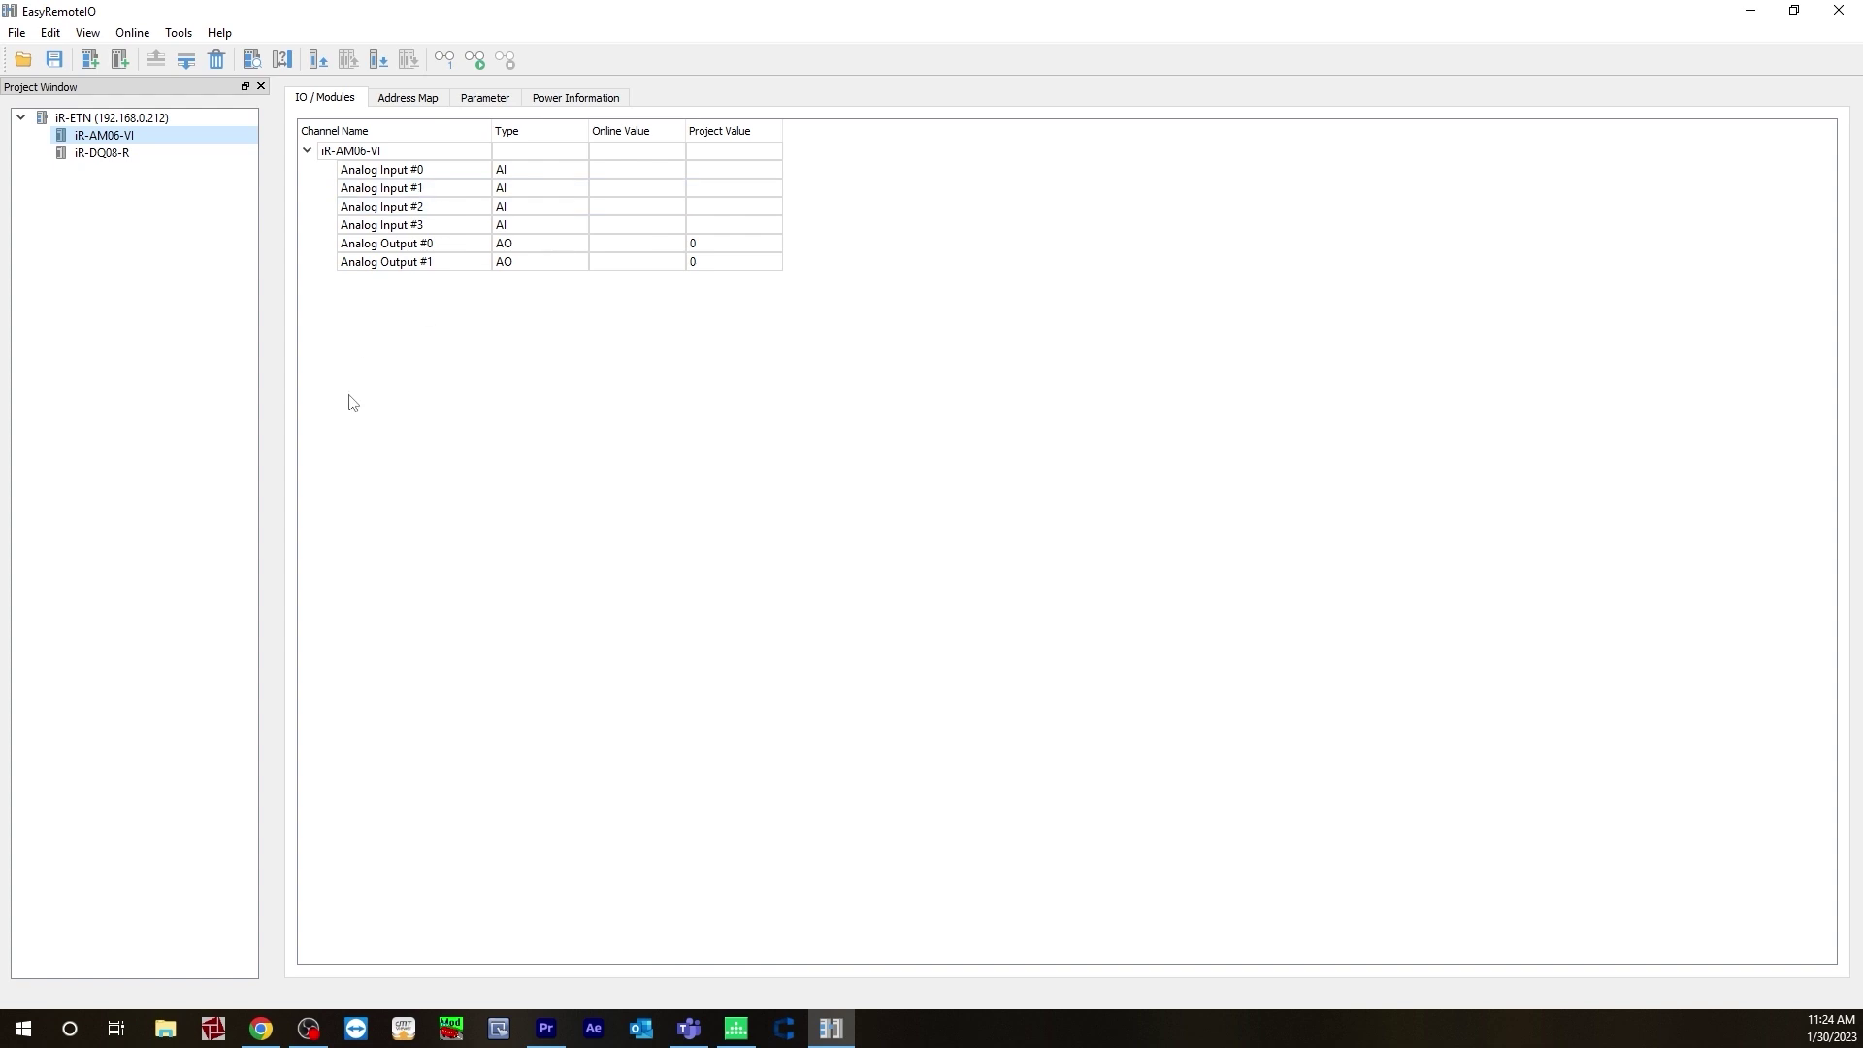
{"action": "left_click", "coordinate": [136, 156]}
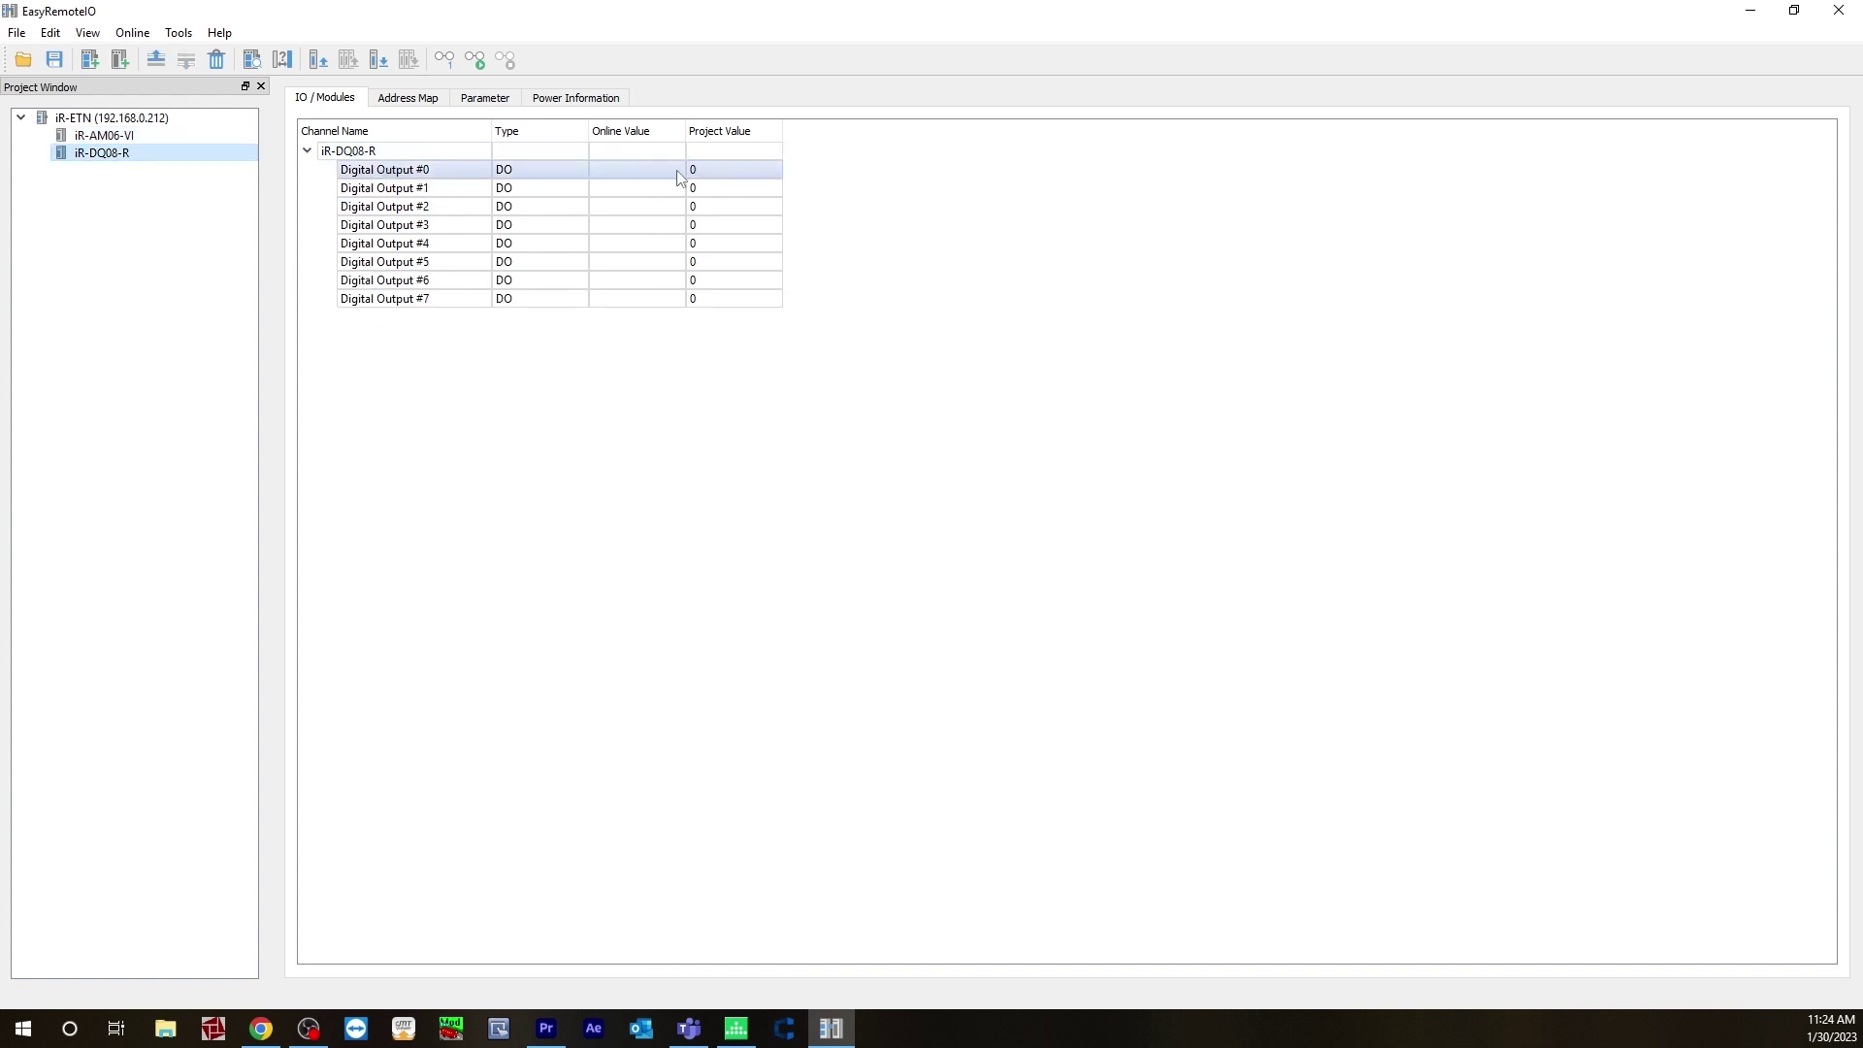
{"action": "left_click", "coordinate": [132, 137]}
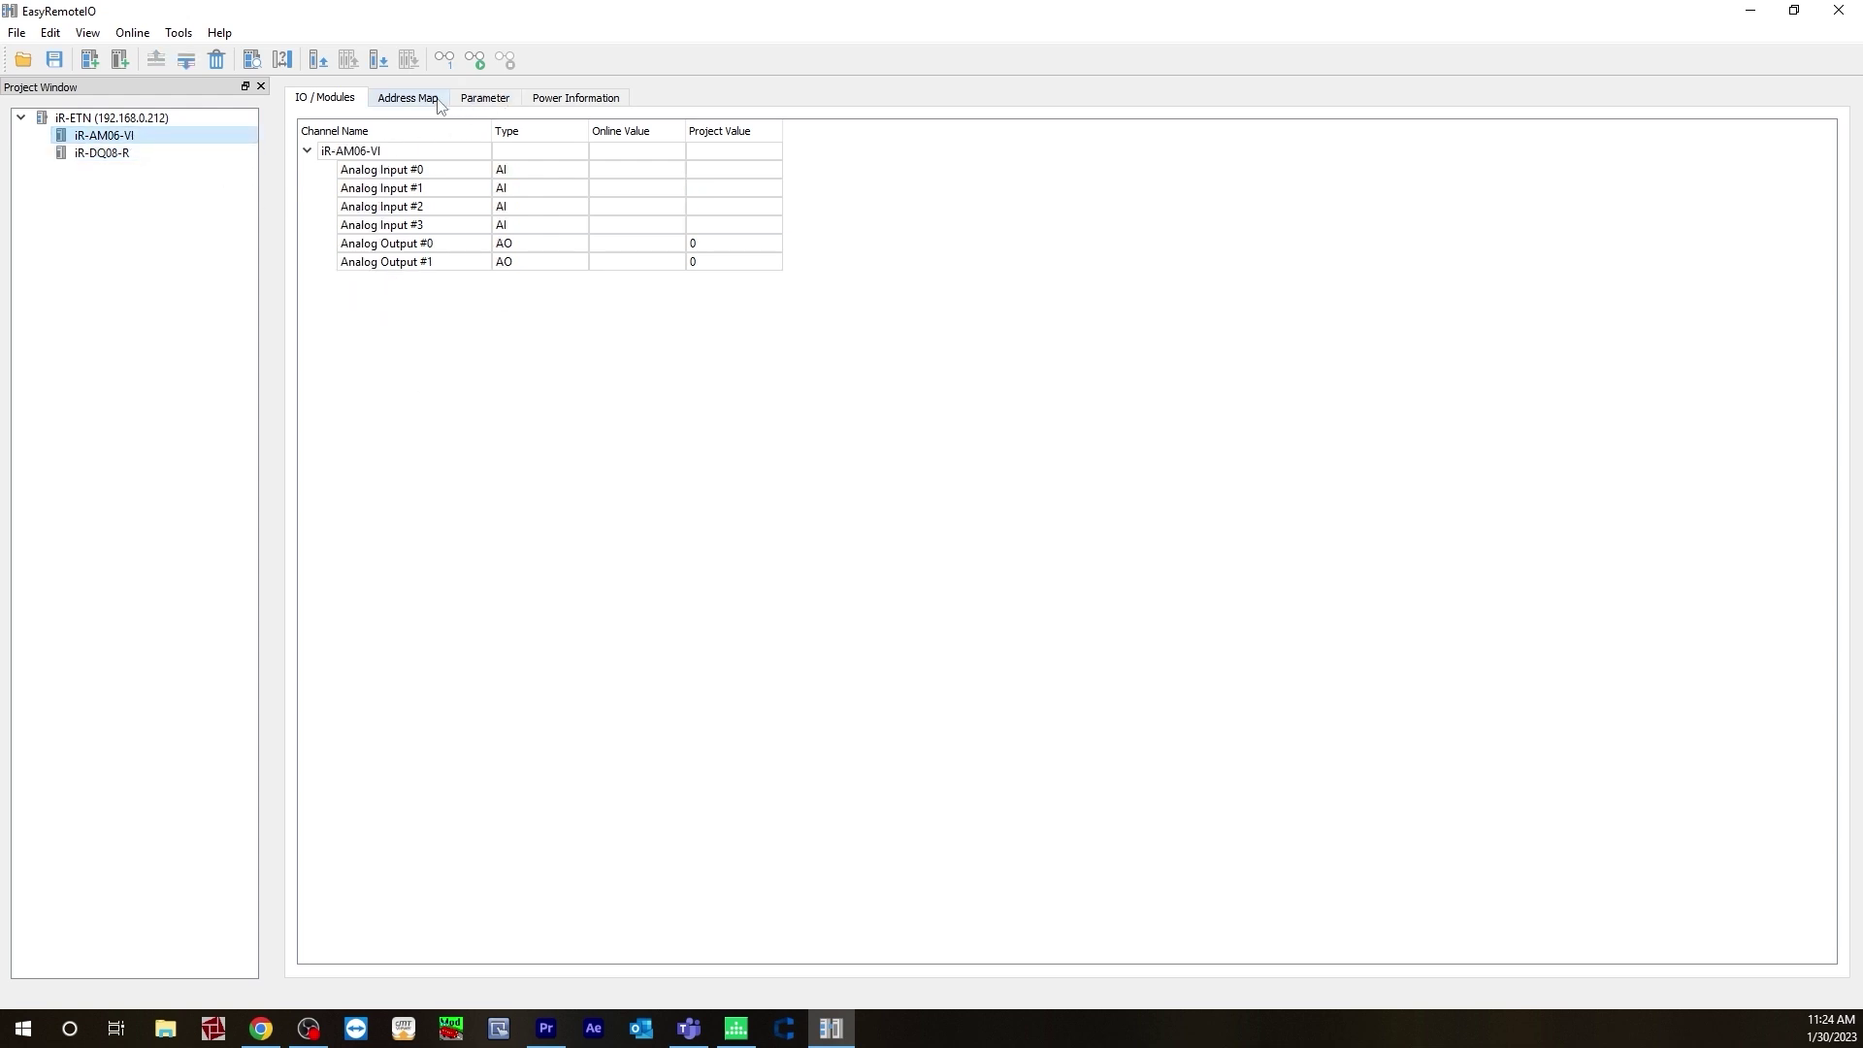
- Review the iR-AM06-VI parameters for input modes, input scale range limits and analog channel detection
{"action": "left_click", "coordinate": [479, 101]}
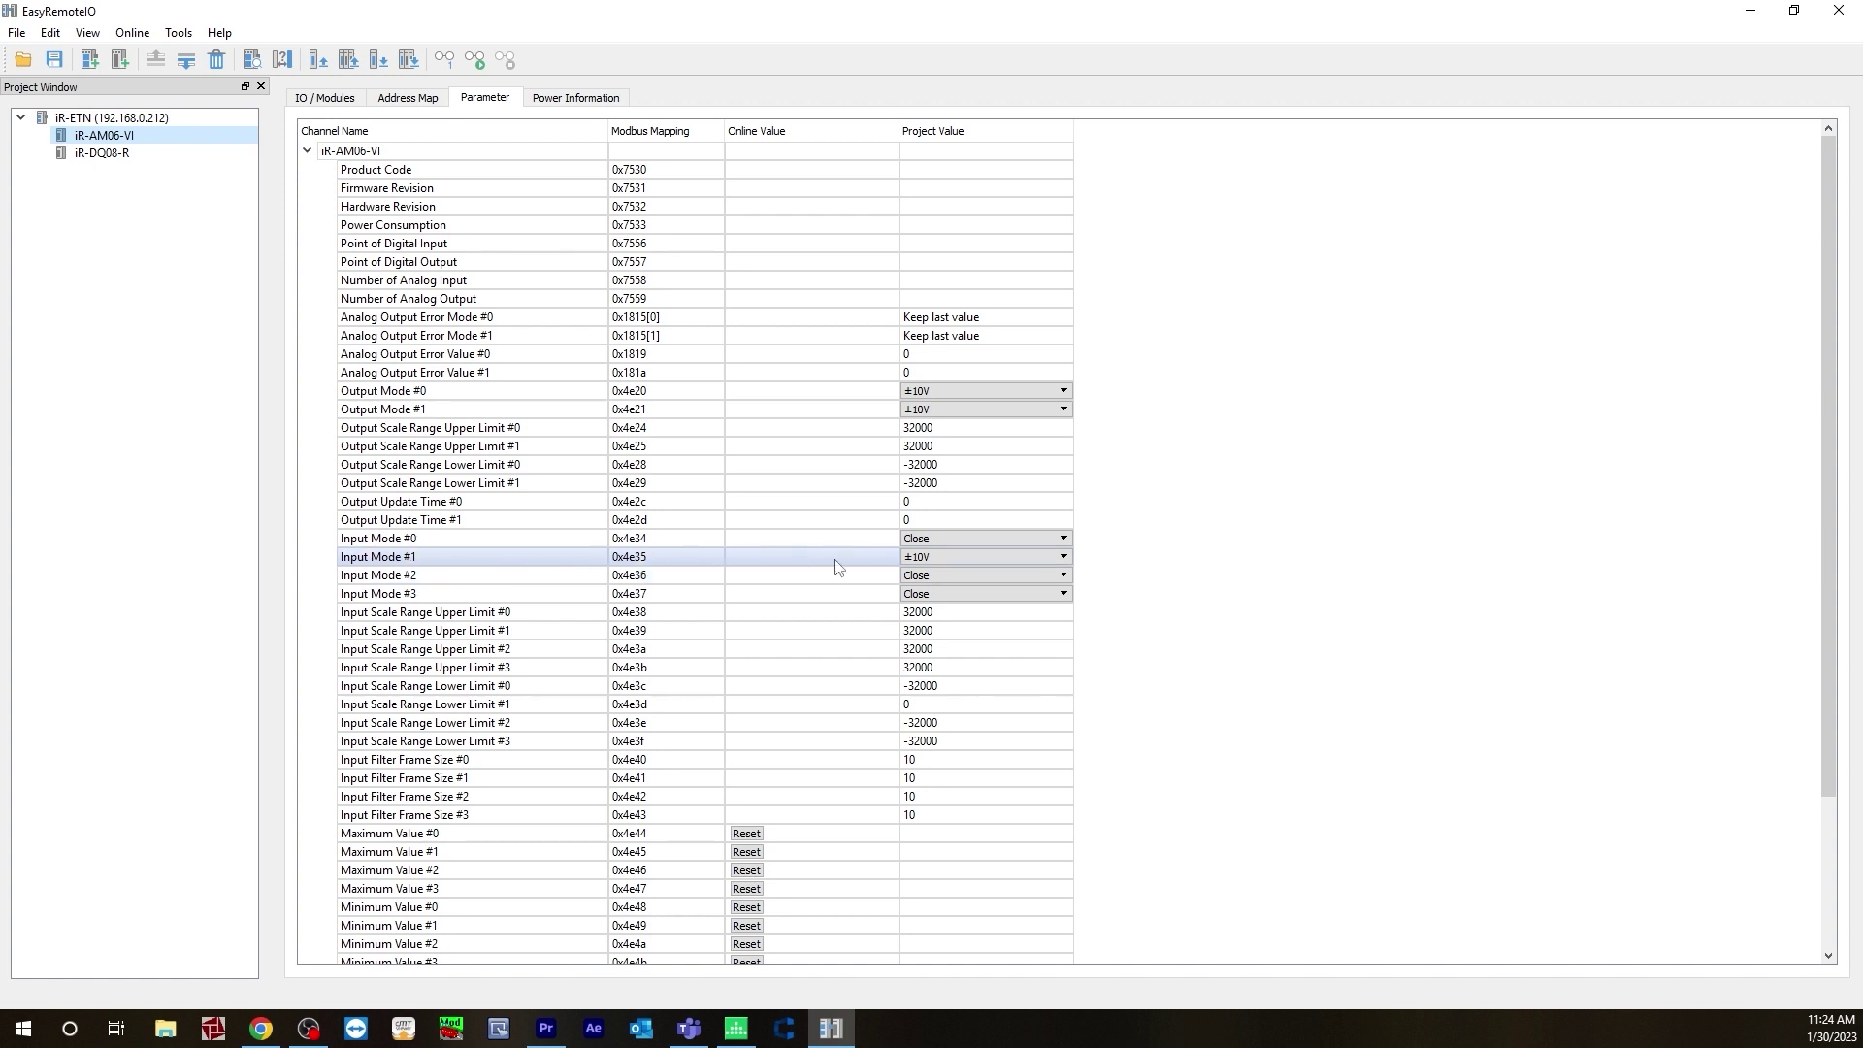
{"action": "left_click", "coordinate": [953, 540]}
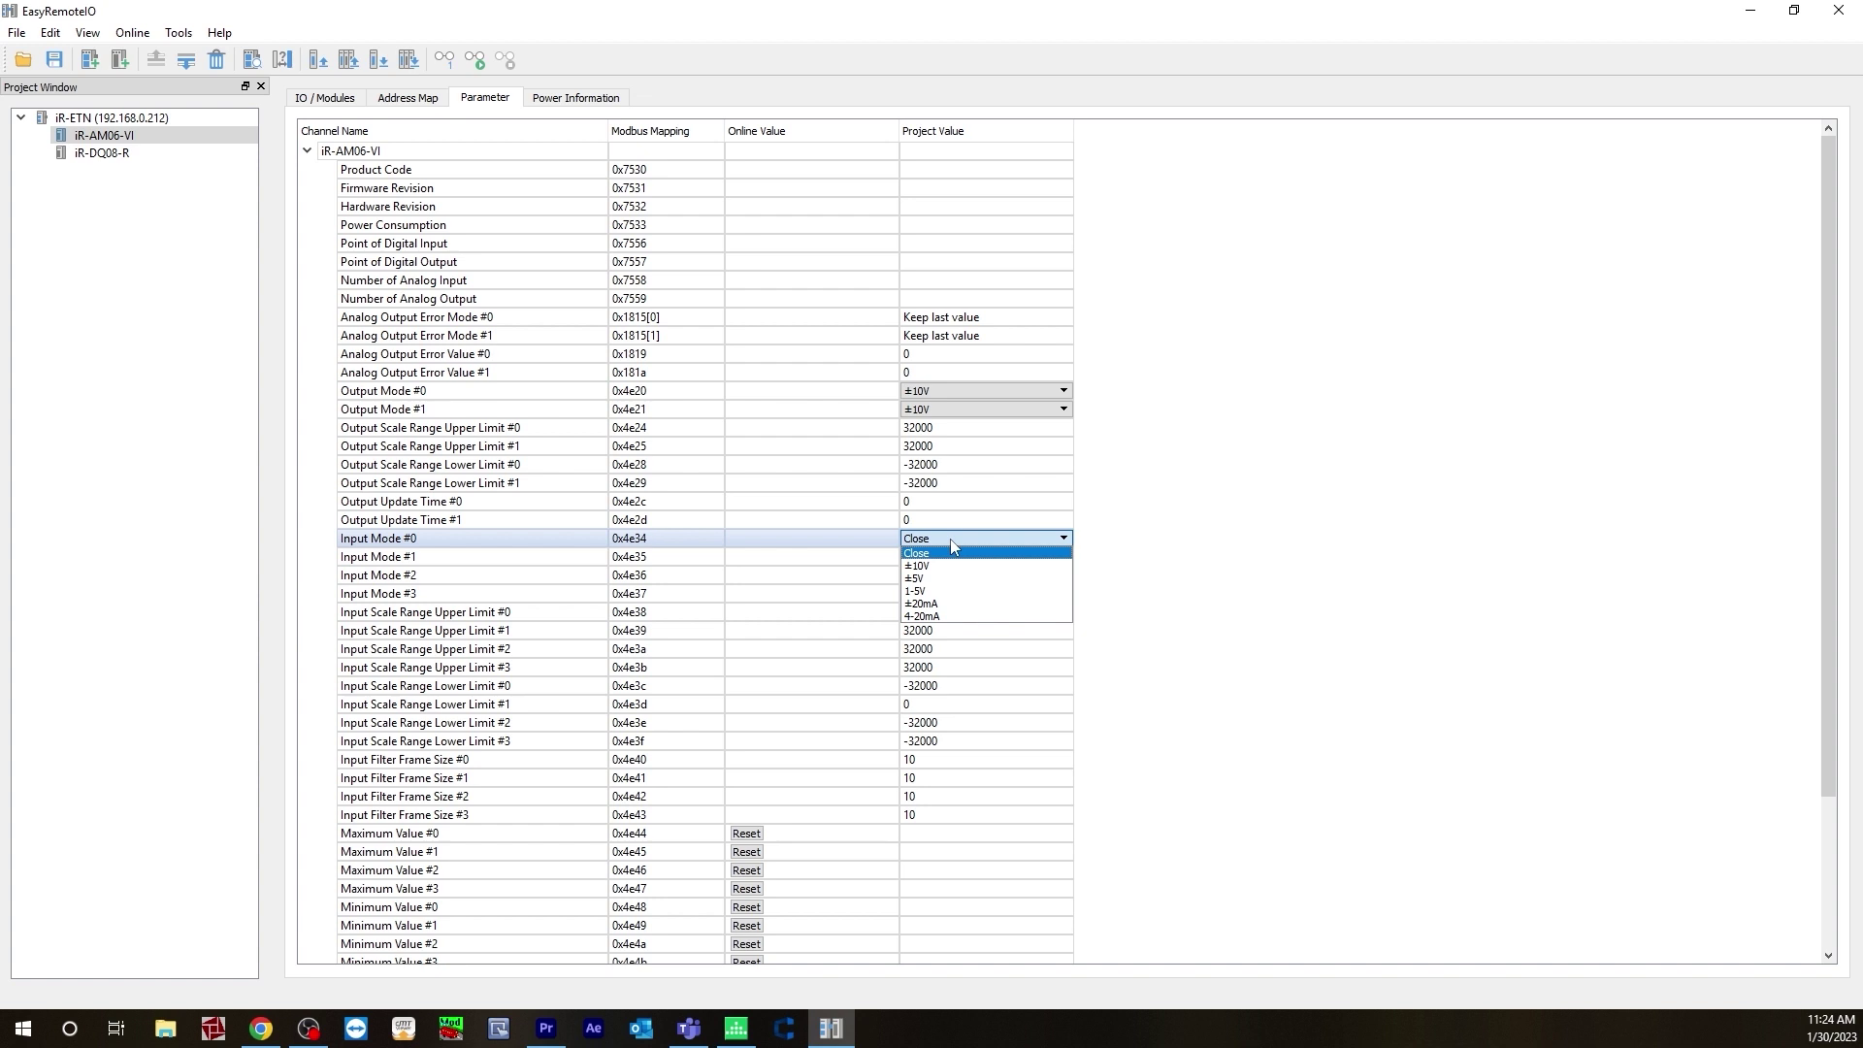
{"action": "left_click", "coordinate": [951, 540]}
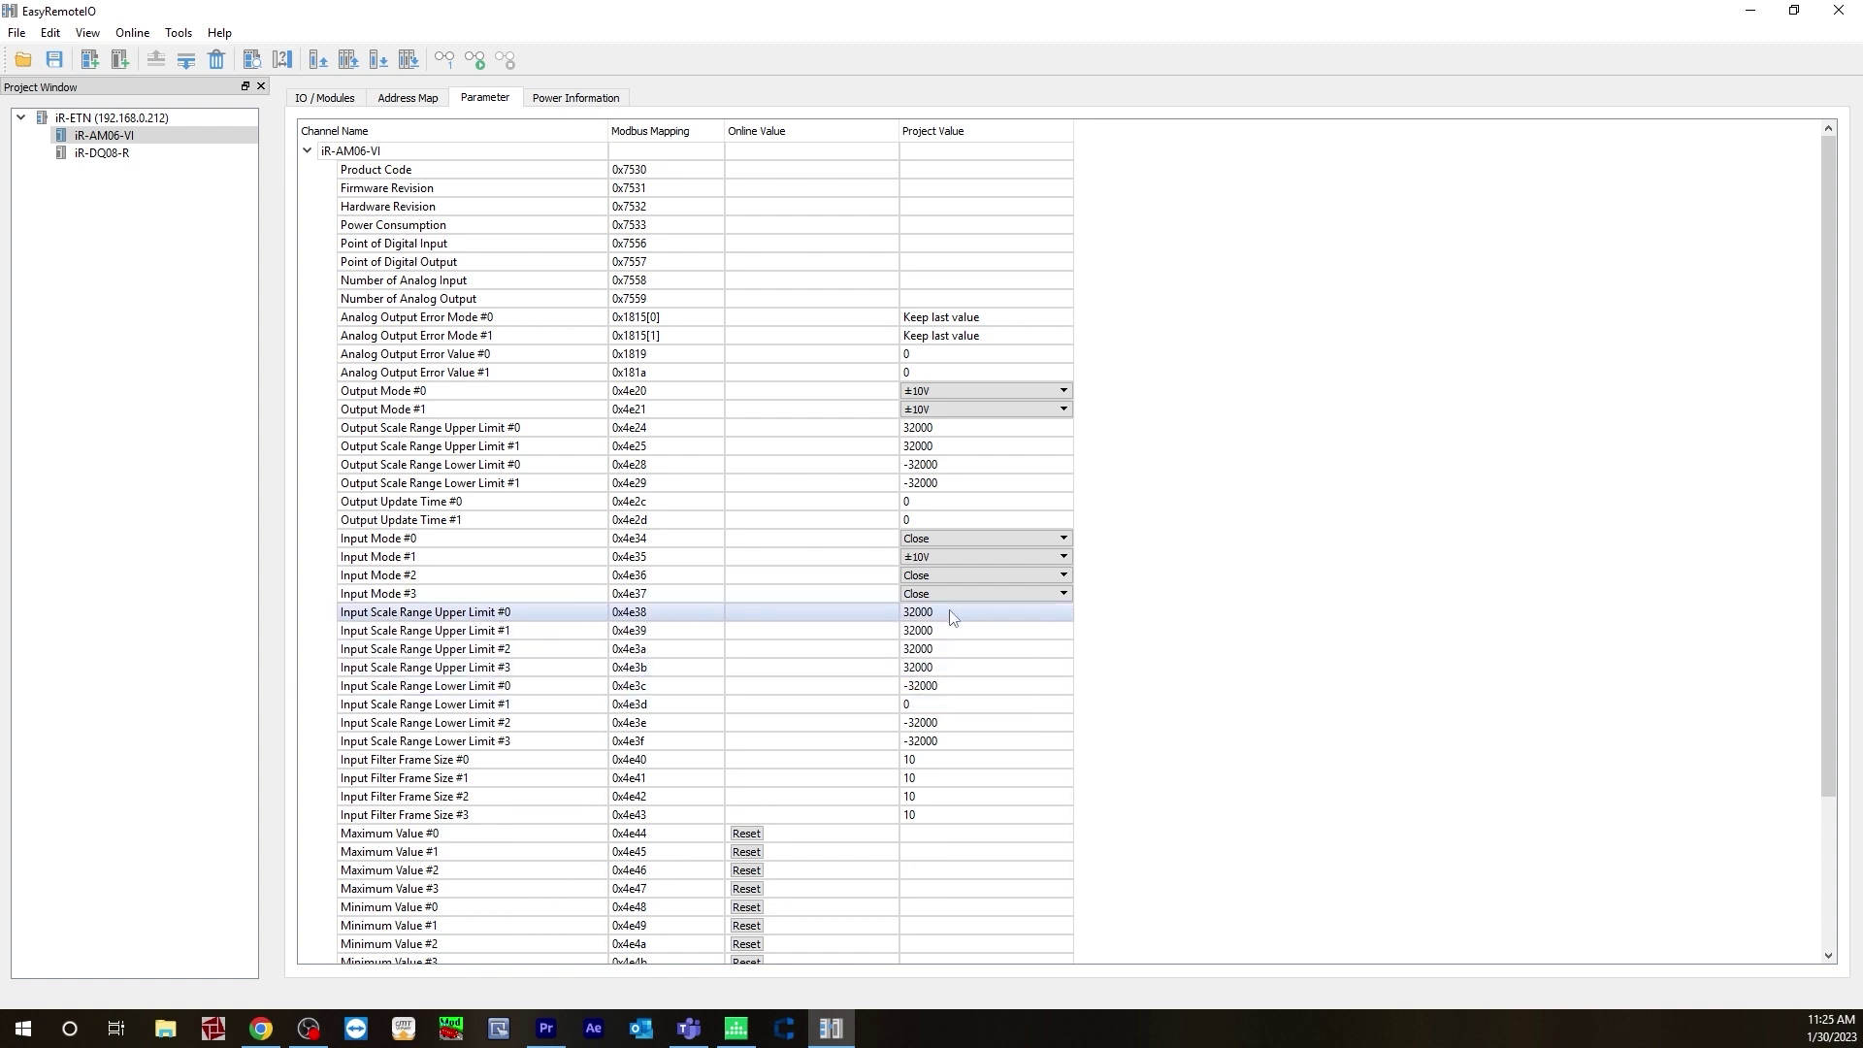
{"action": "scroll", "coordinate": [867, 669], "scroll_direction": "down", "scroll_amount": 4}
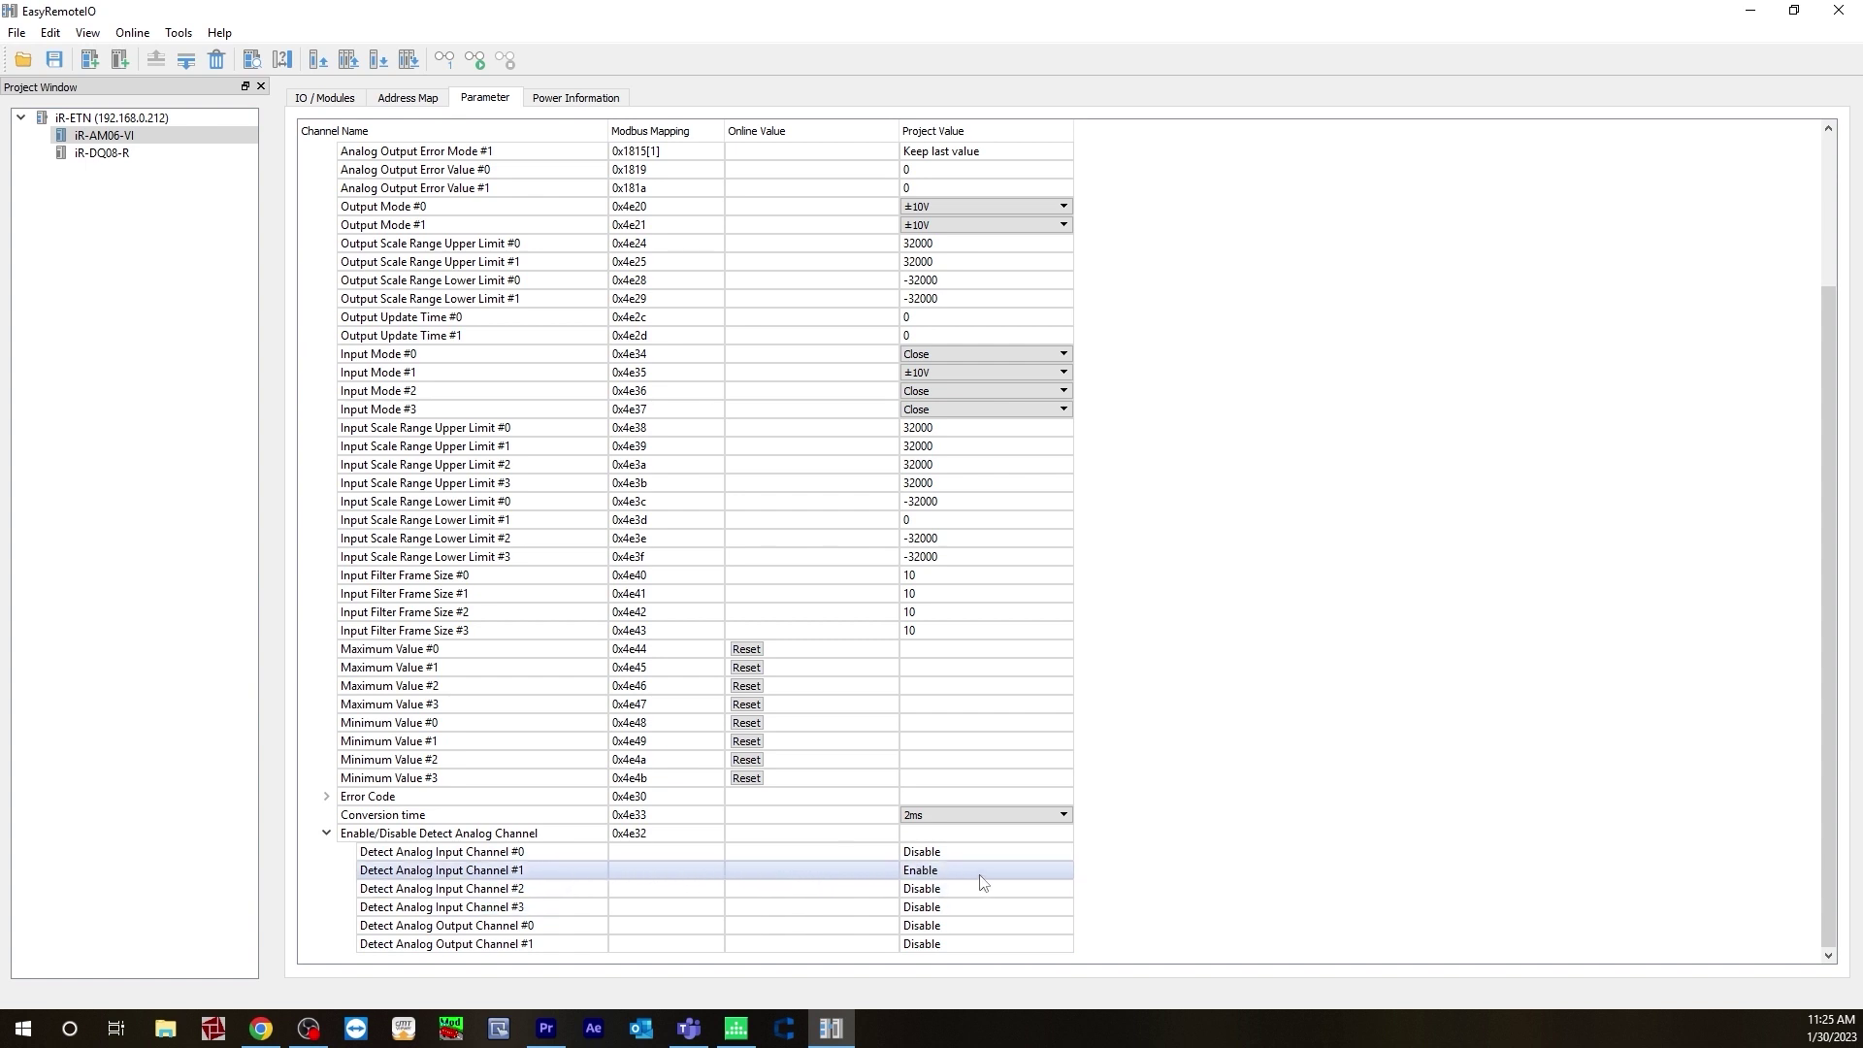
{"action": "double_click", "coordinate": [945, 854]}
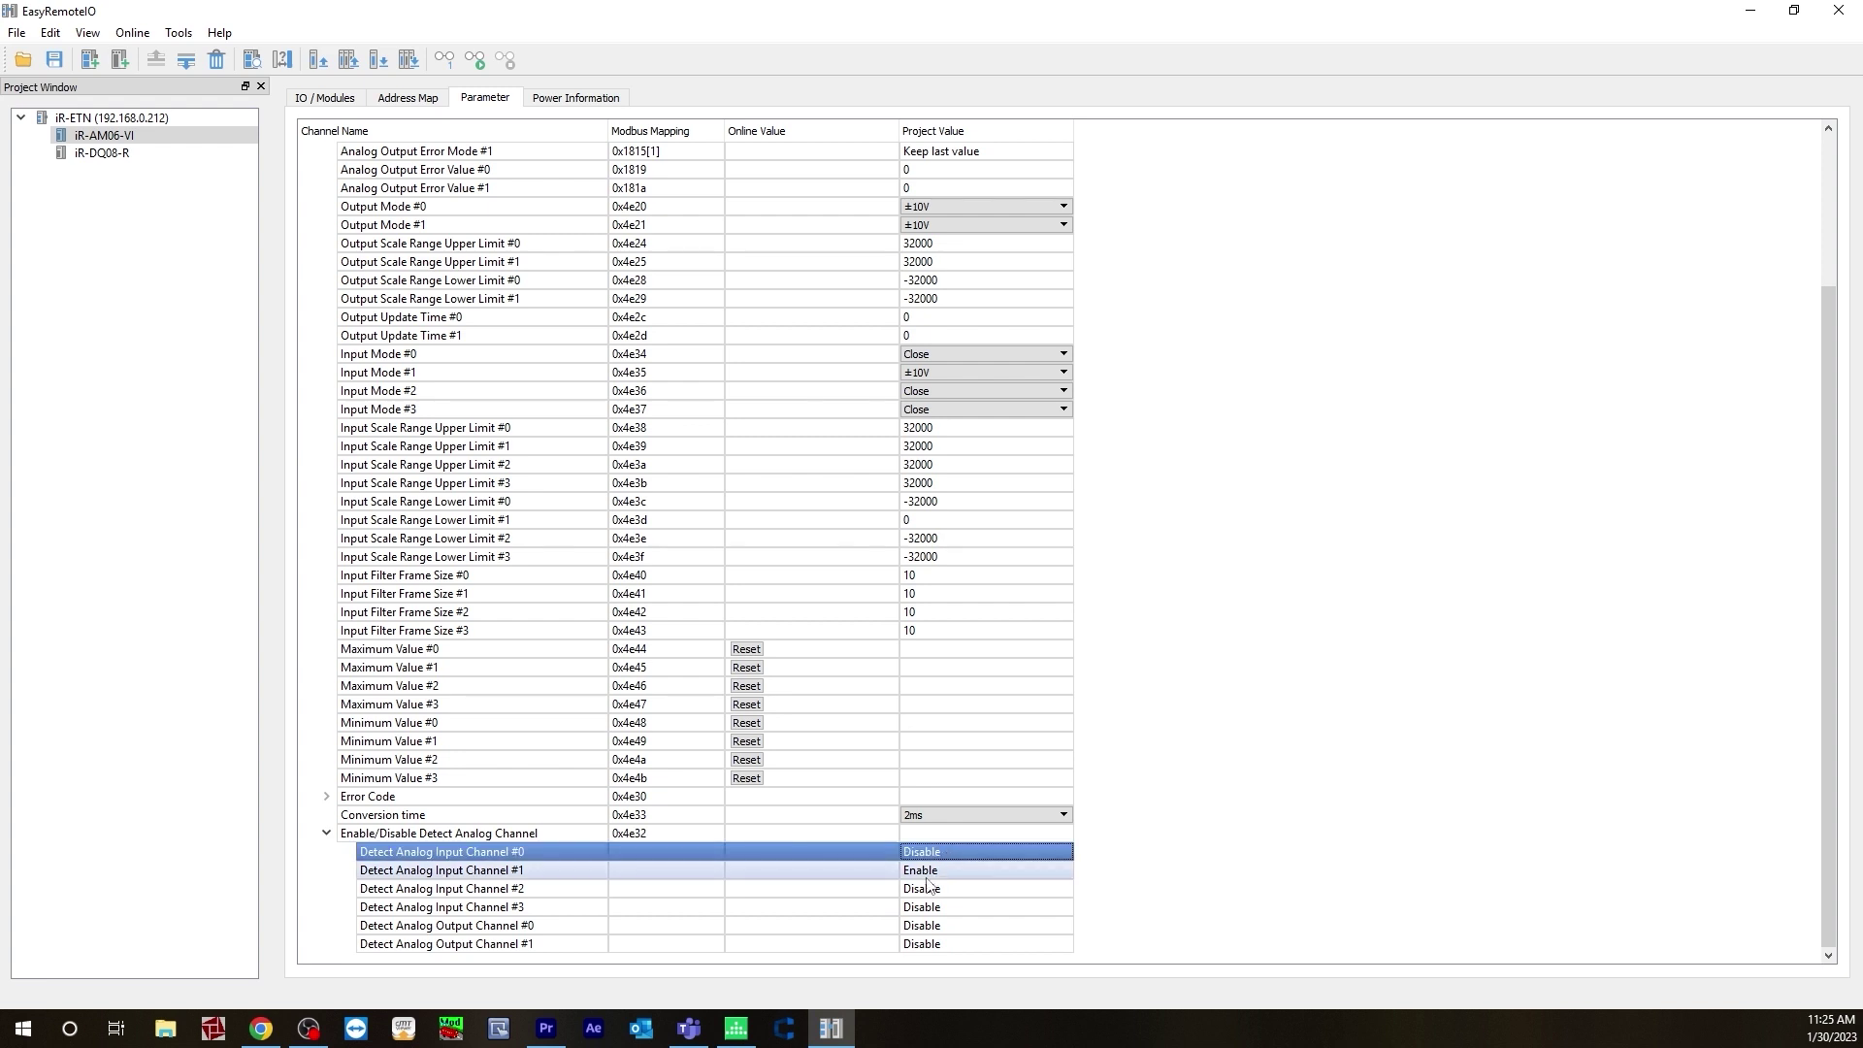
{"action": "scroll", "coordinate": [927, 524], "scroll_direction": "up", "scroll_amount": 4}
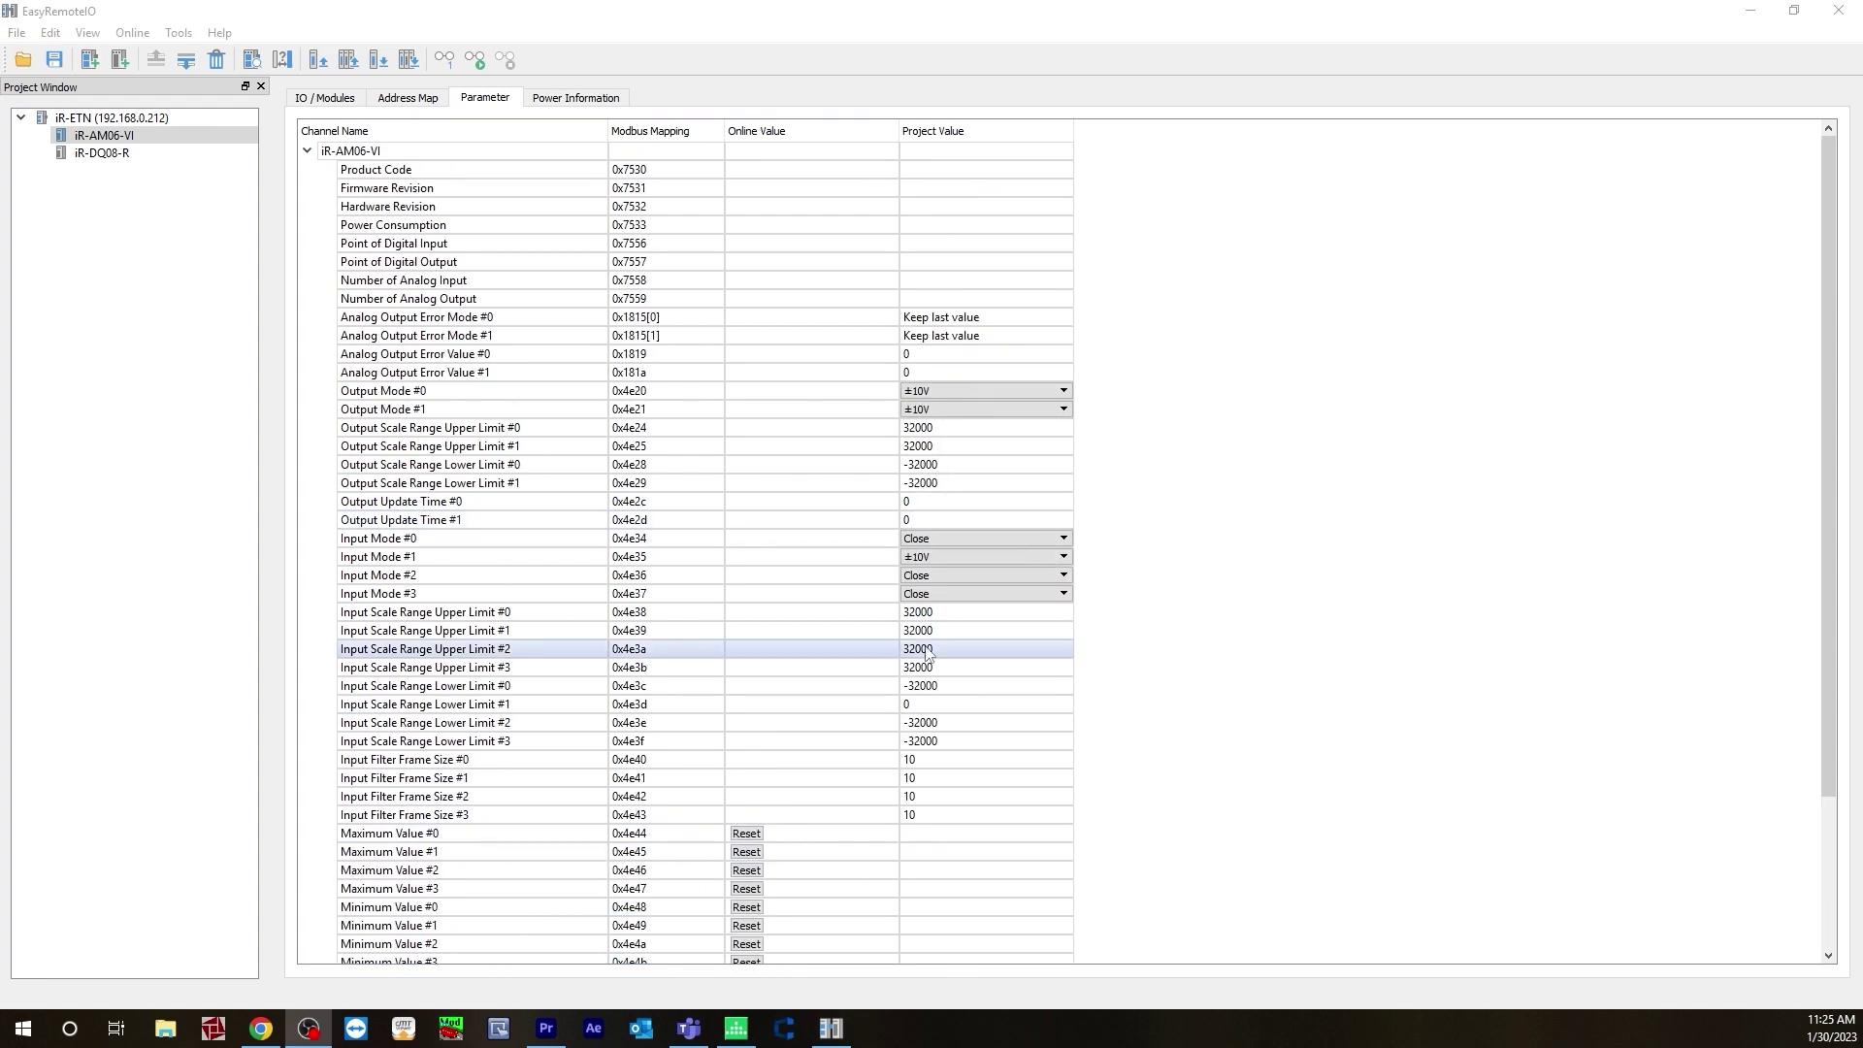
- Switch to MAPware-7000 and open the ScaledTemp block under Main to examine the input tag of the any_to_real instruction
{"action": "left_click", "coordinate": [736, 1028]}
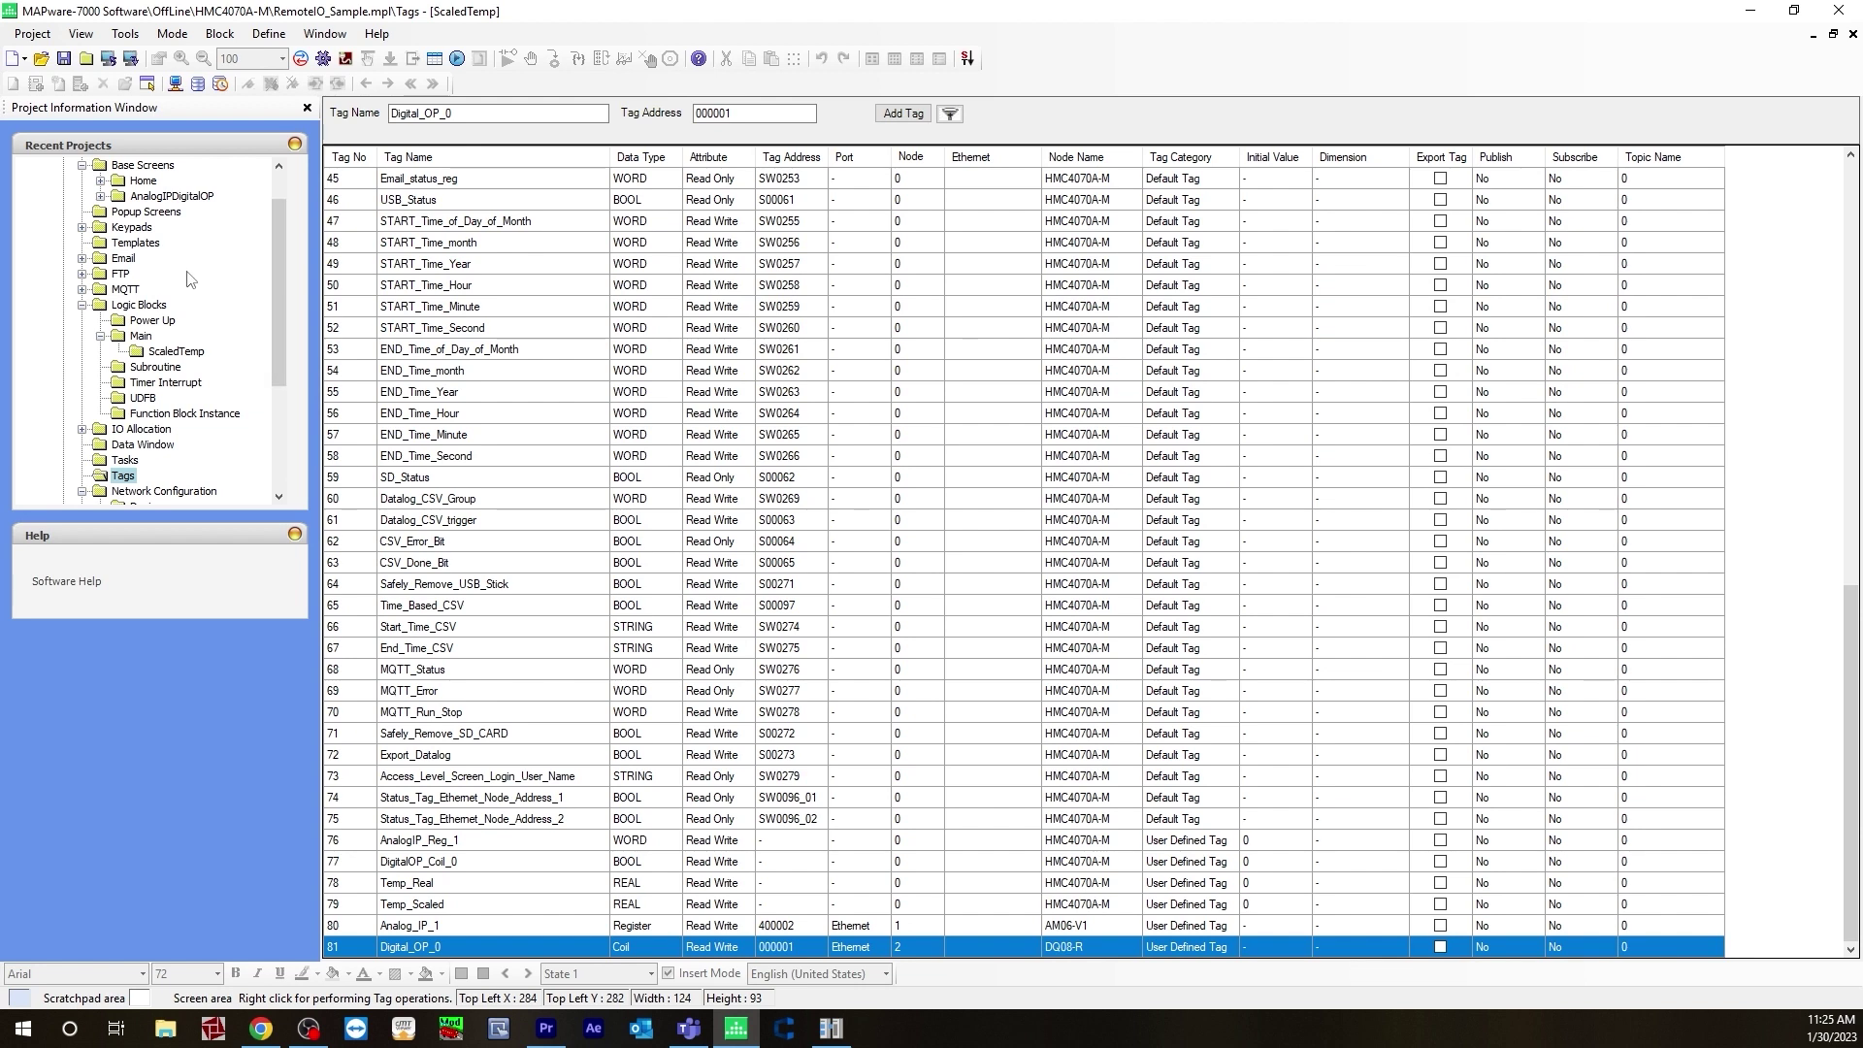
{"action": "left_click", "coordinate": [130, 306]}
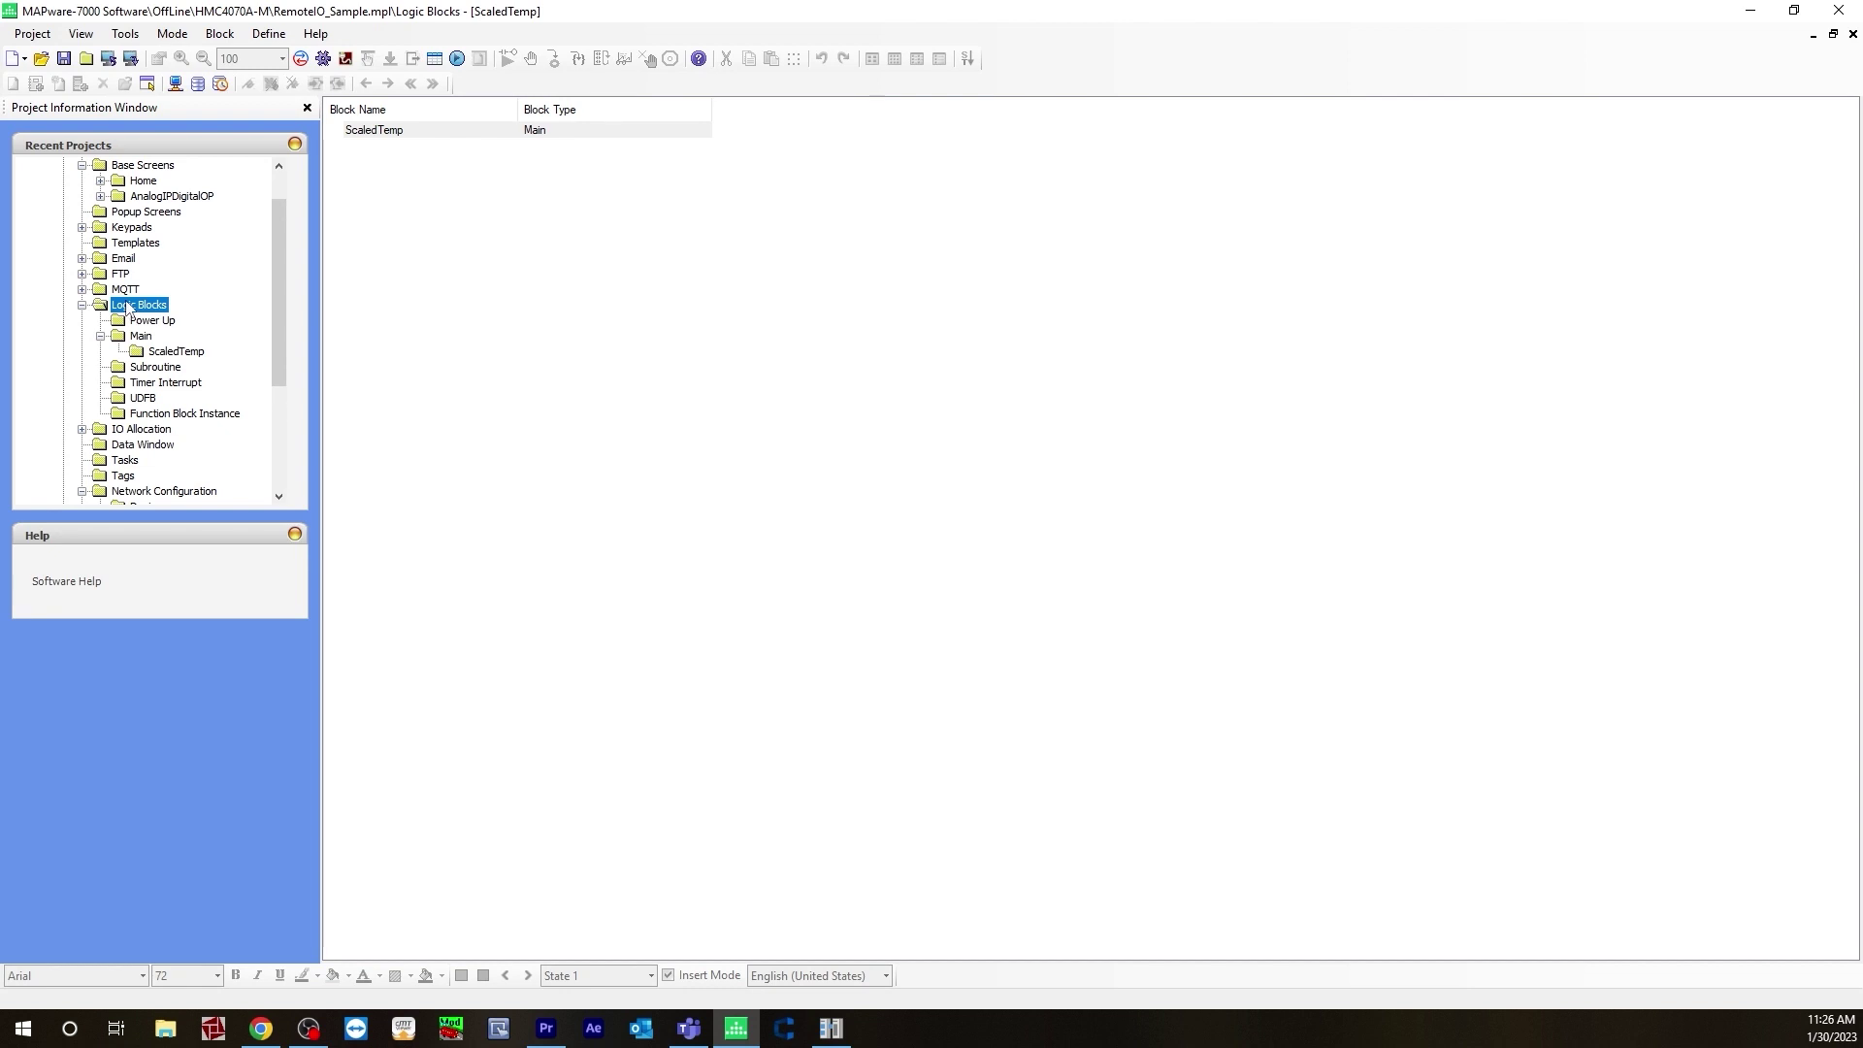
{"action": "left_click", "coordinate": [138, 336]}
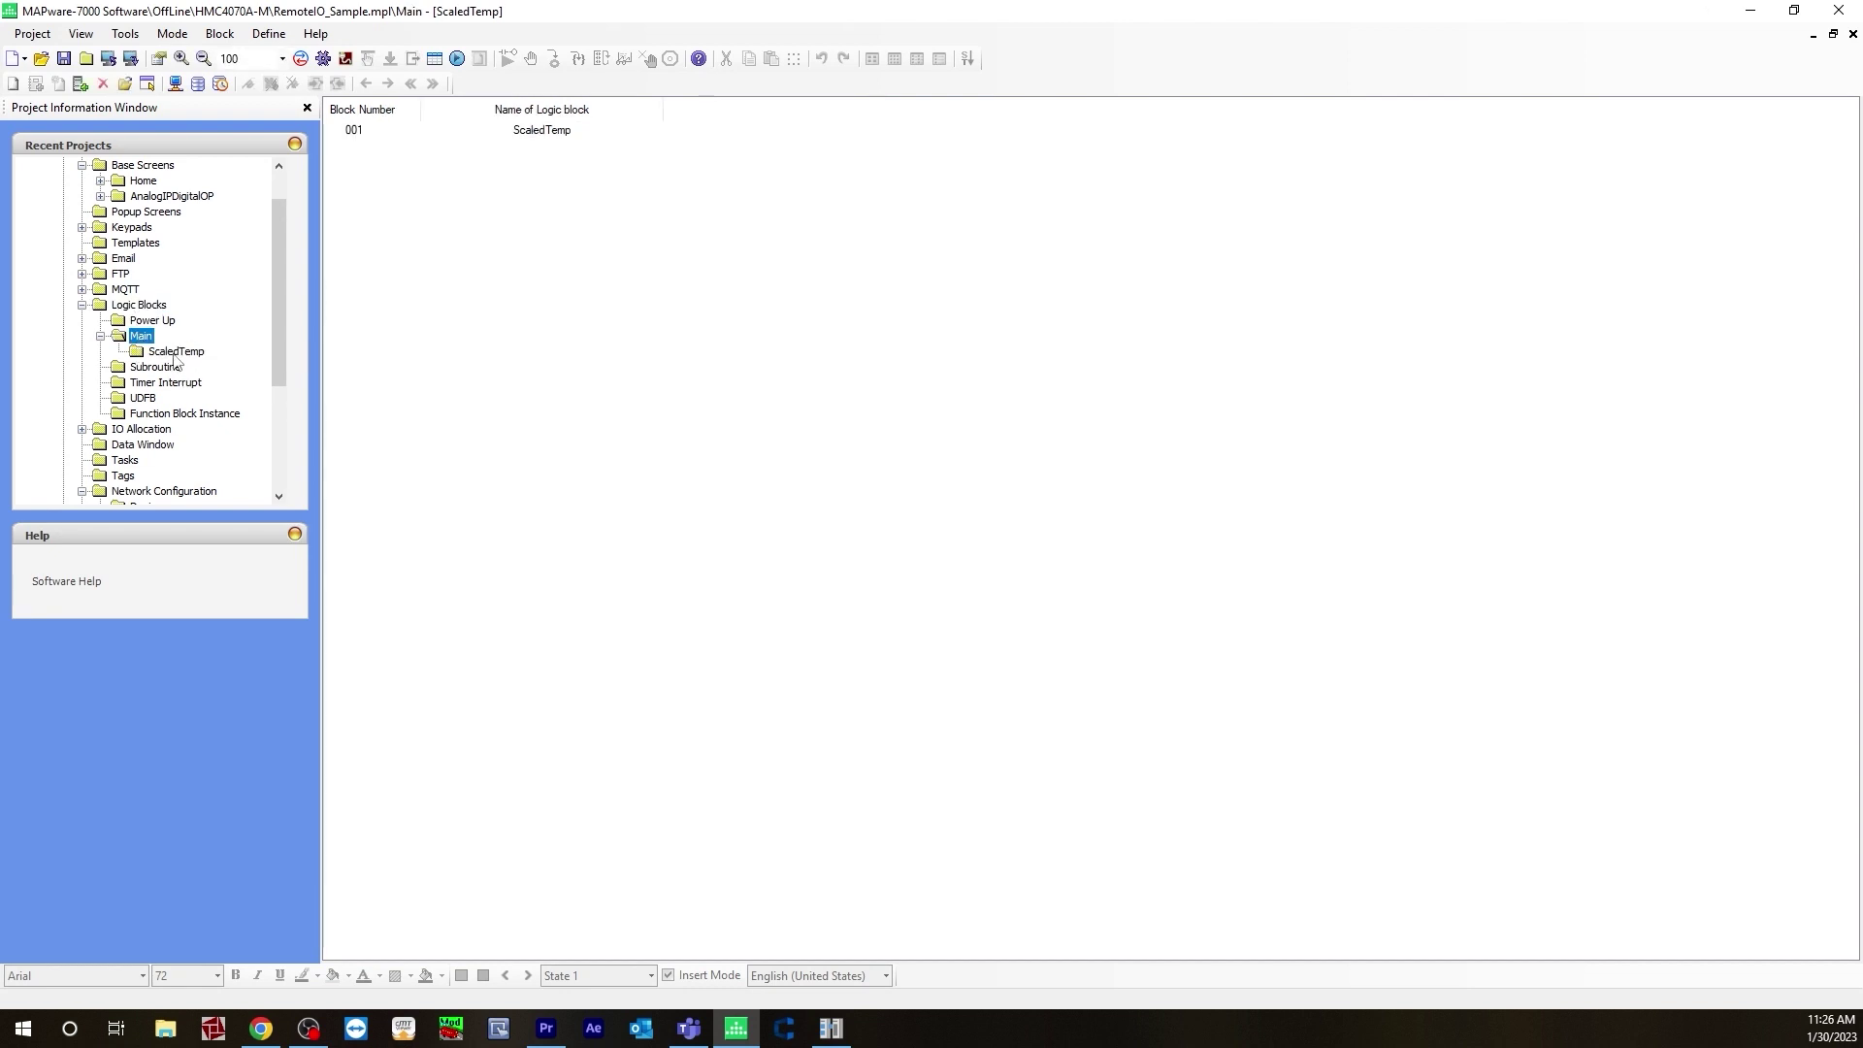
{"action": "left_click", "coordinate": [174, 354]}
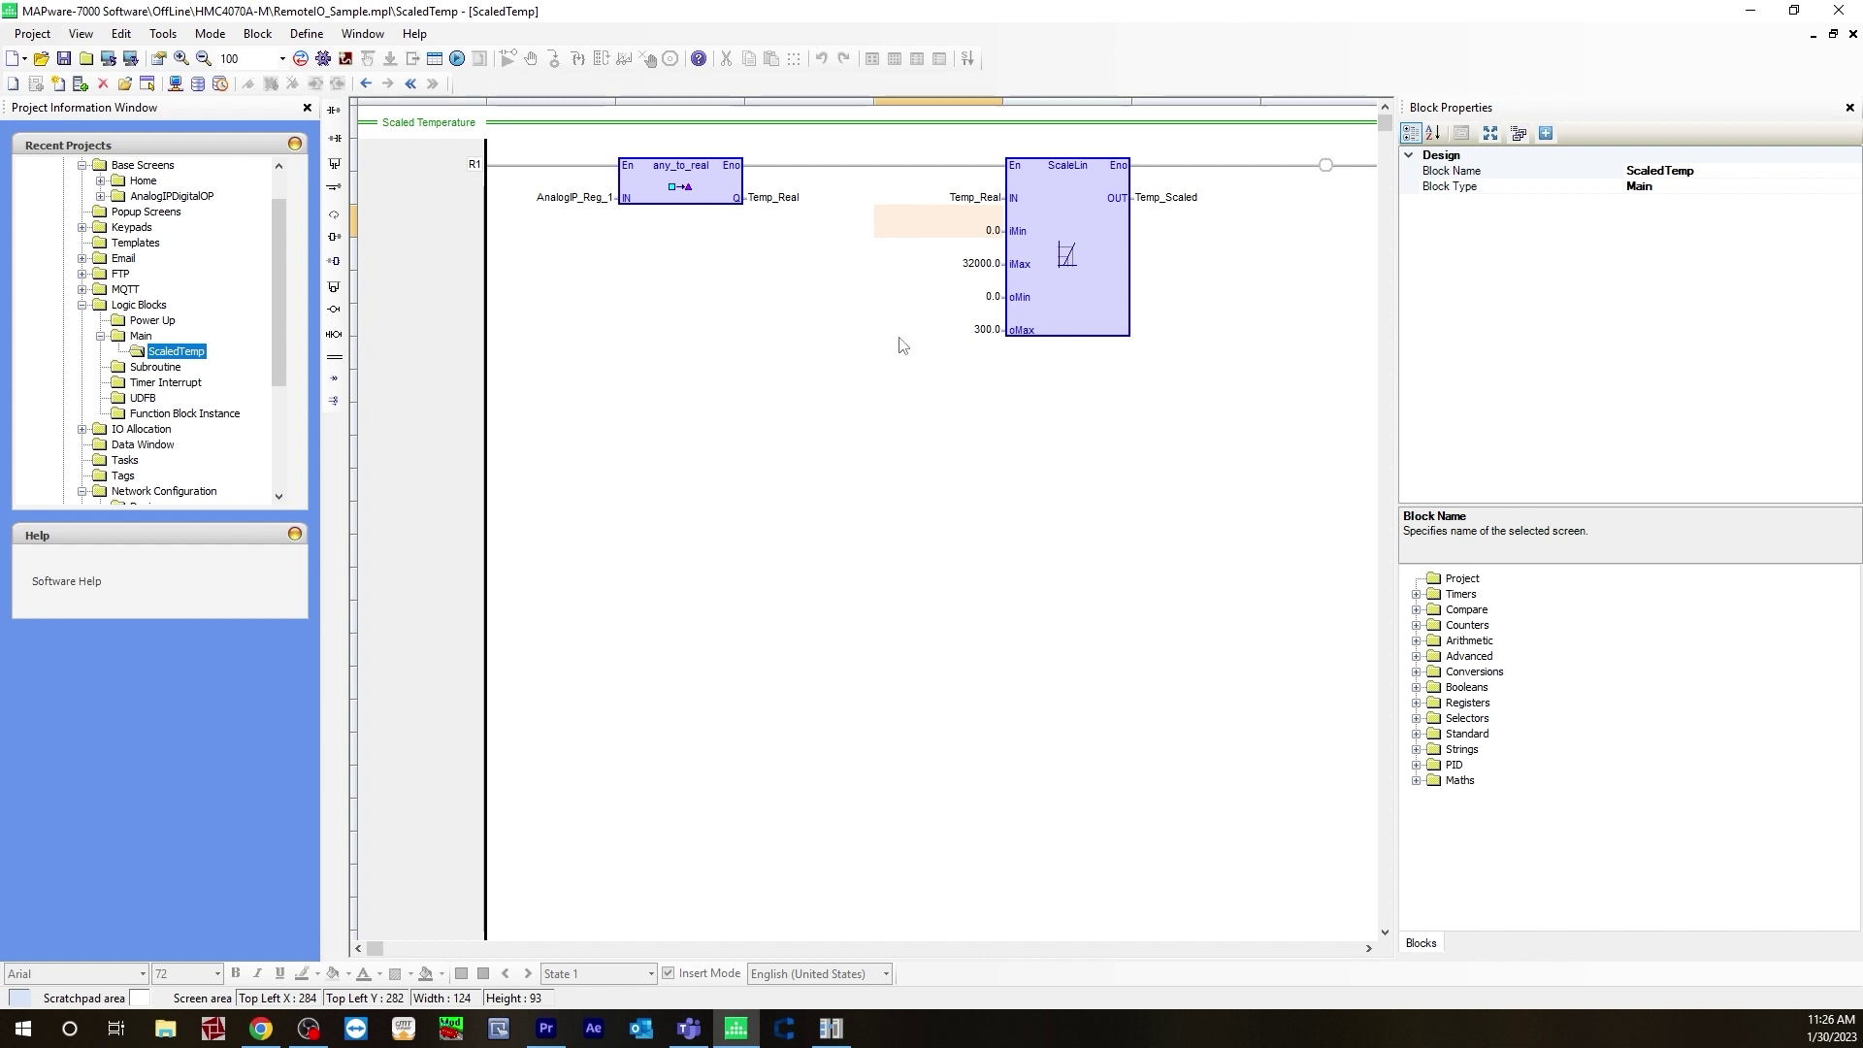
{"action": "left_click", "coordinate": [570, 205]}
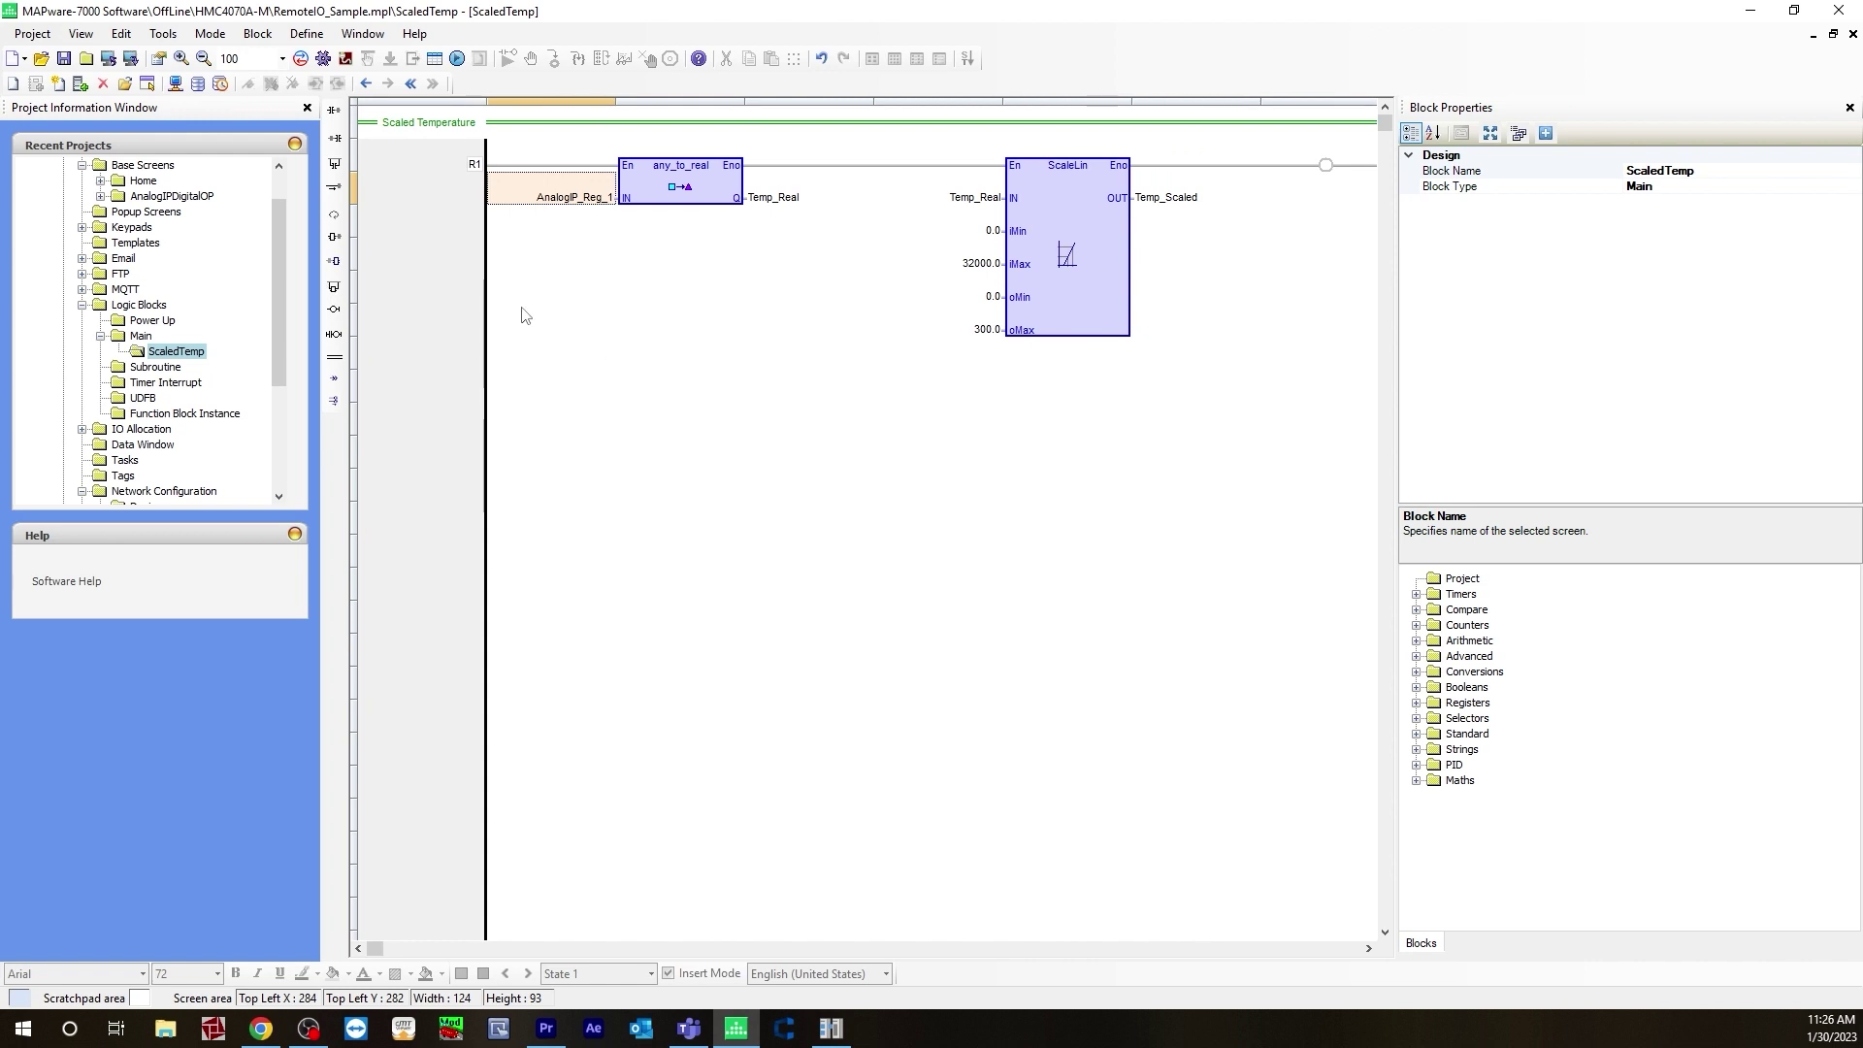
- Hide the system tags in the project's tag list and check the definition of the AnalogIP_Reg_1 tag
{"action": "double_click", "coordinate": [123, 476]}
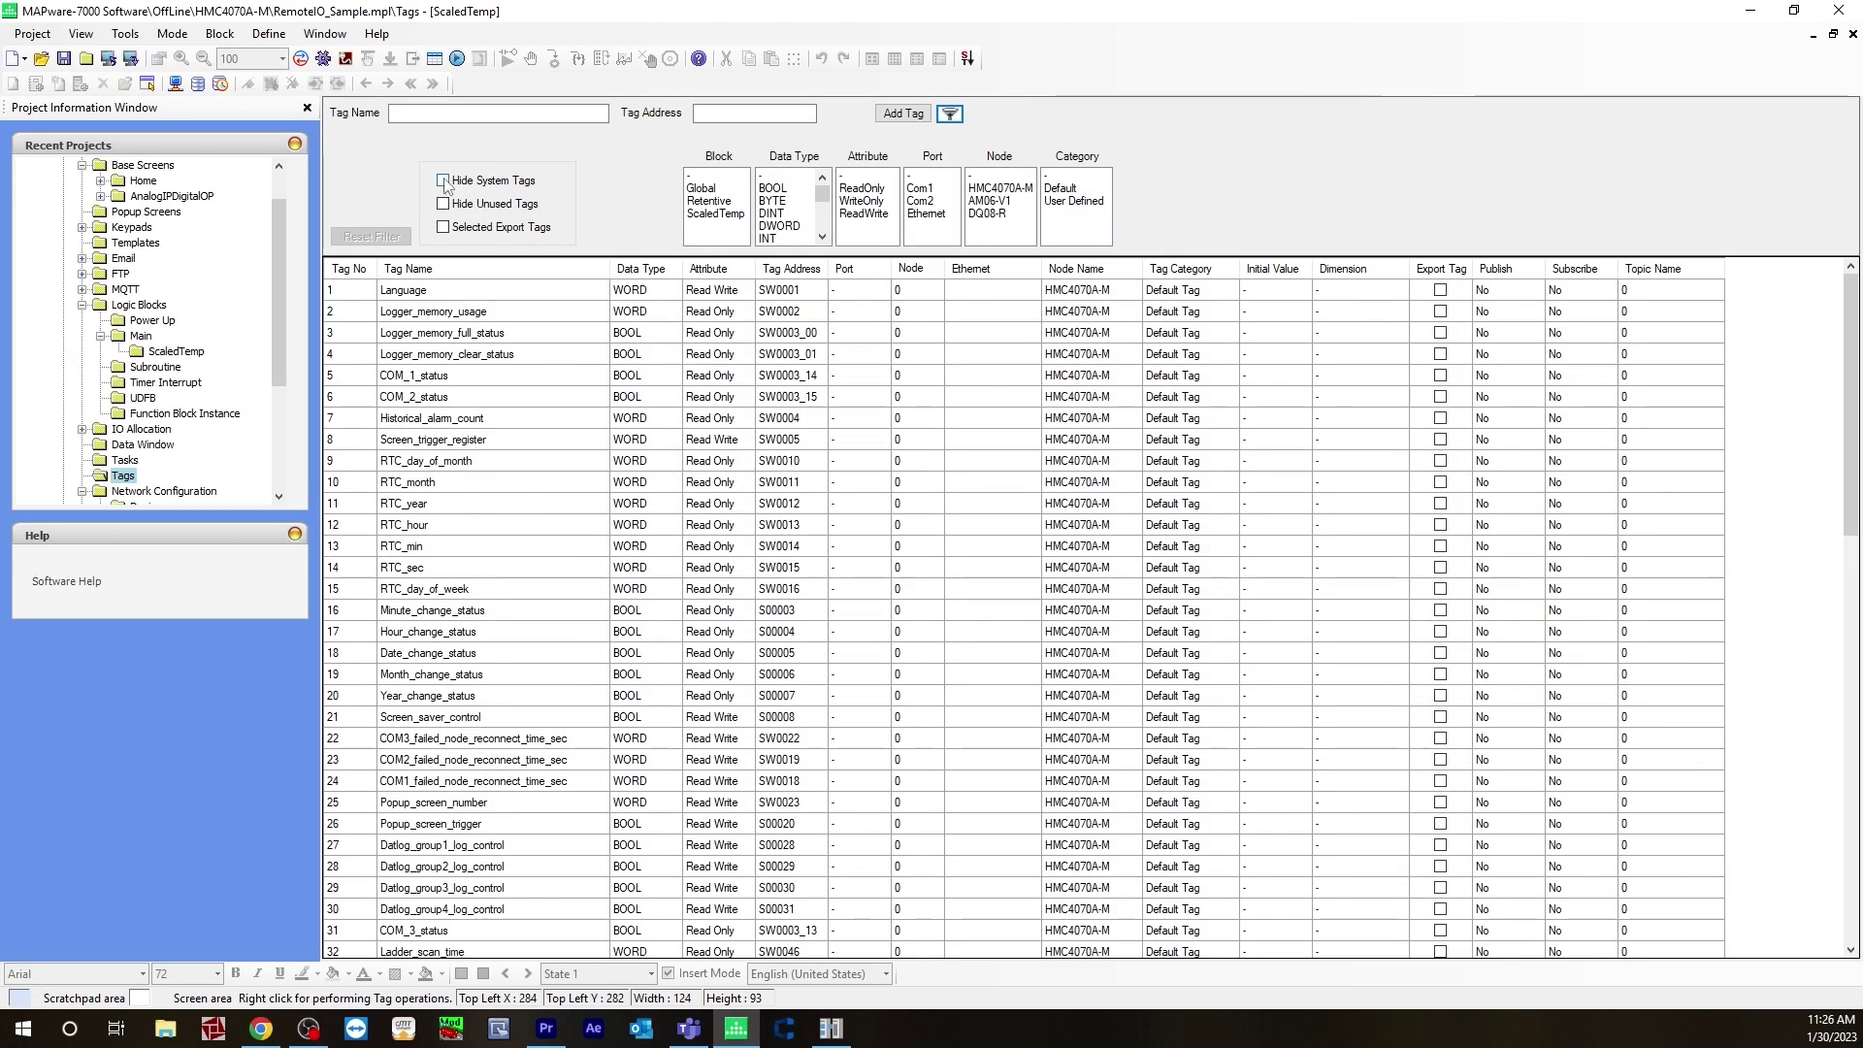
{"action": "left_click", "coordinate": [444, 182]}
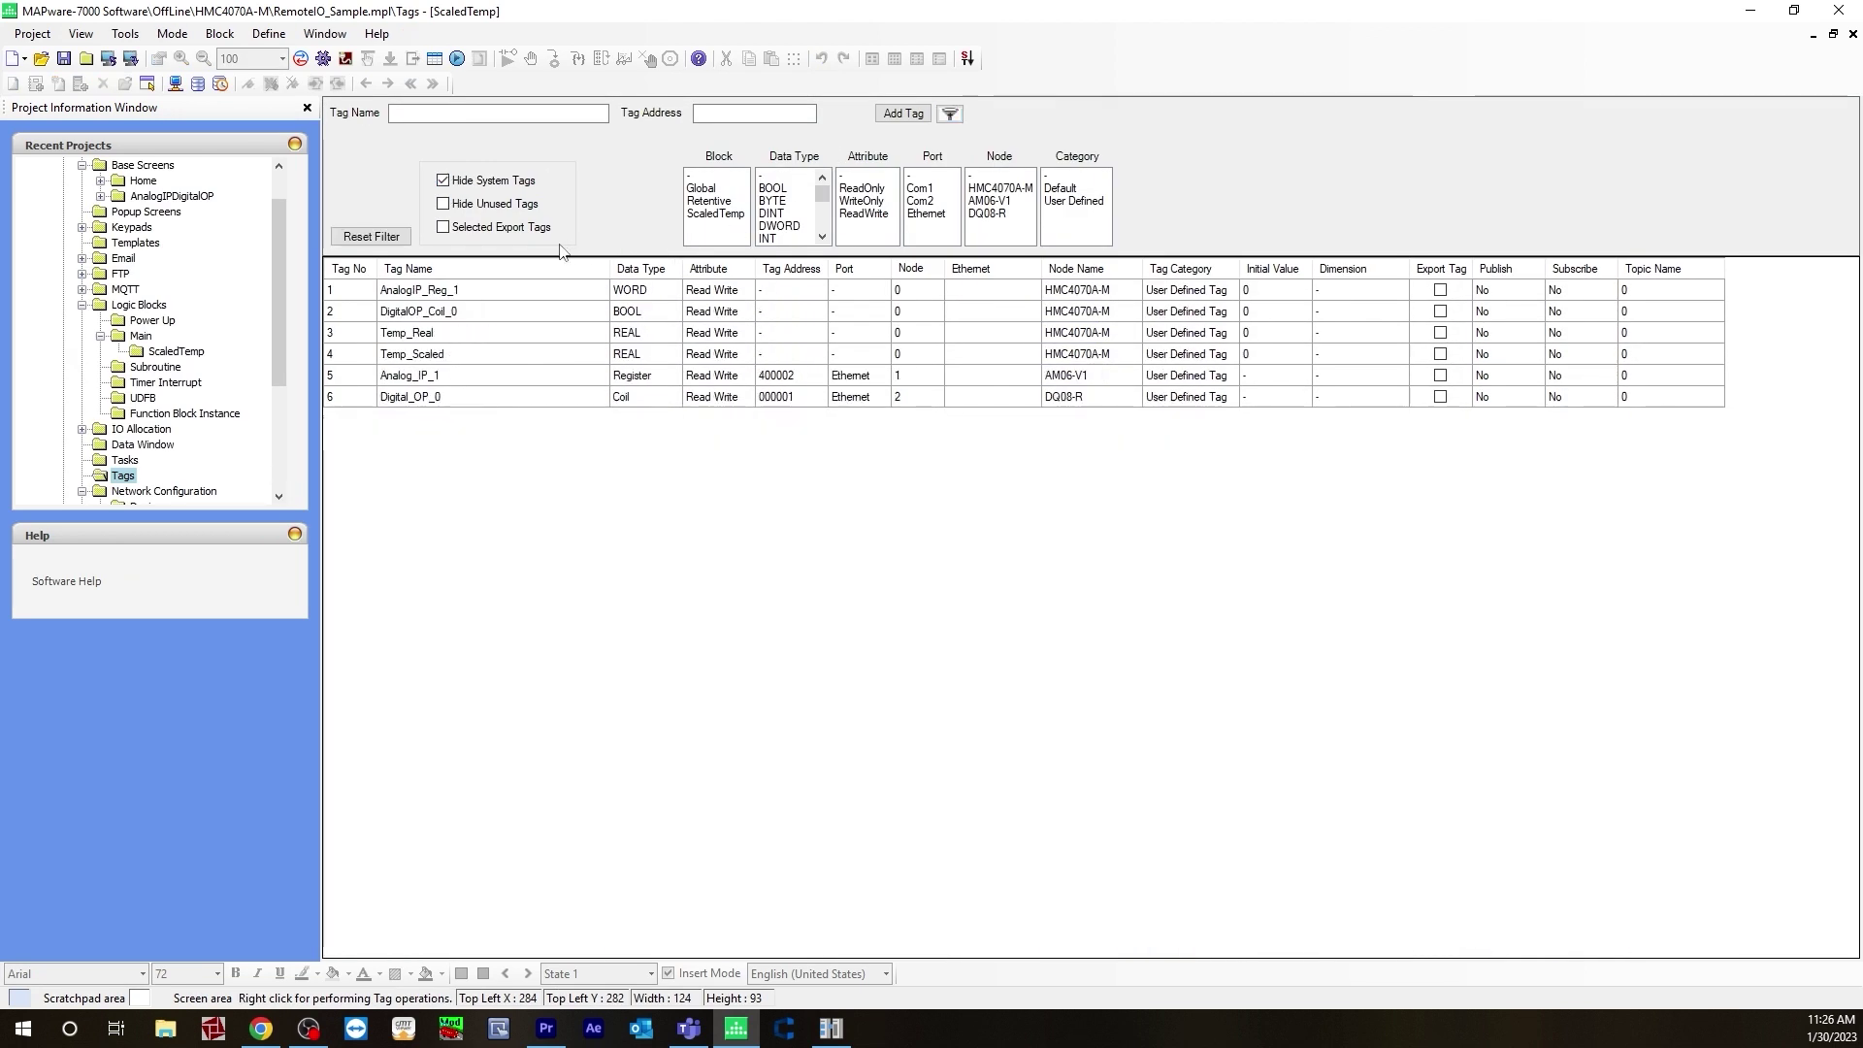
{"action": "double_click", "coordinate": [592, 293]}
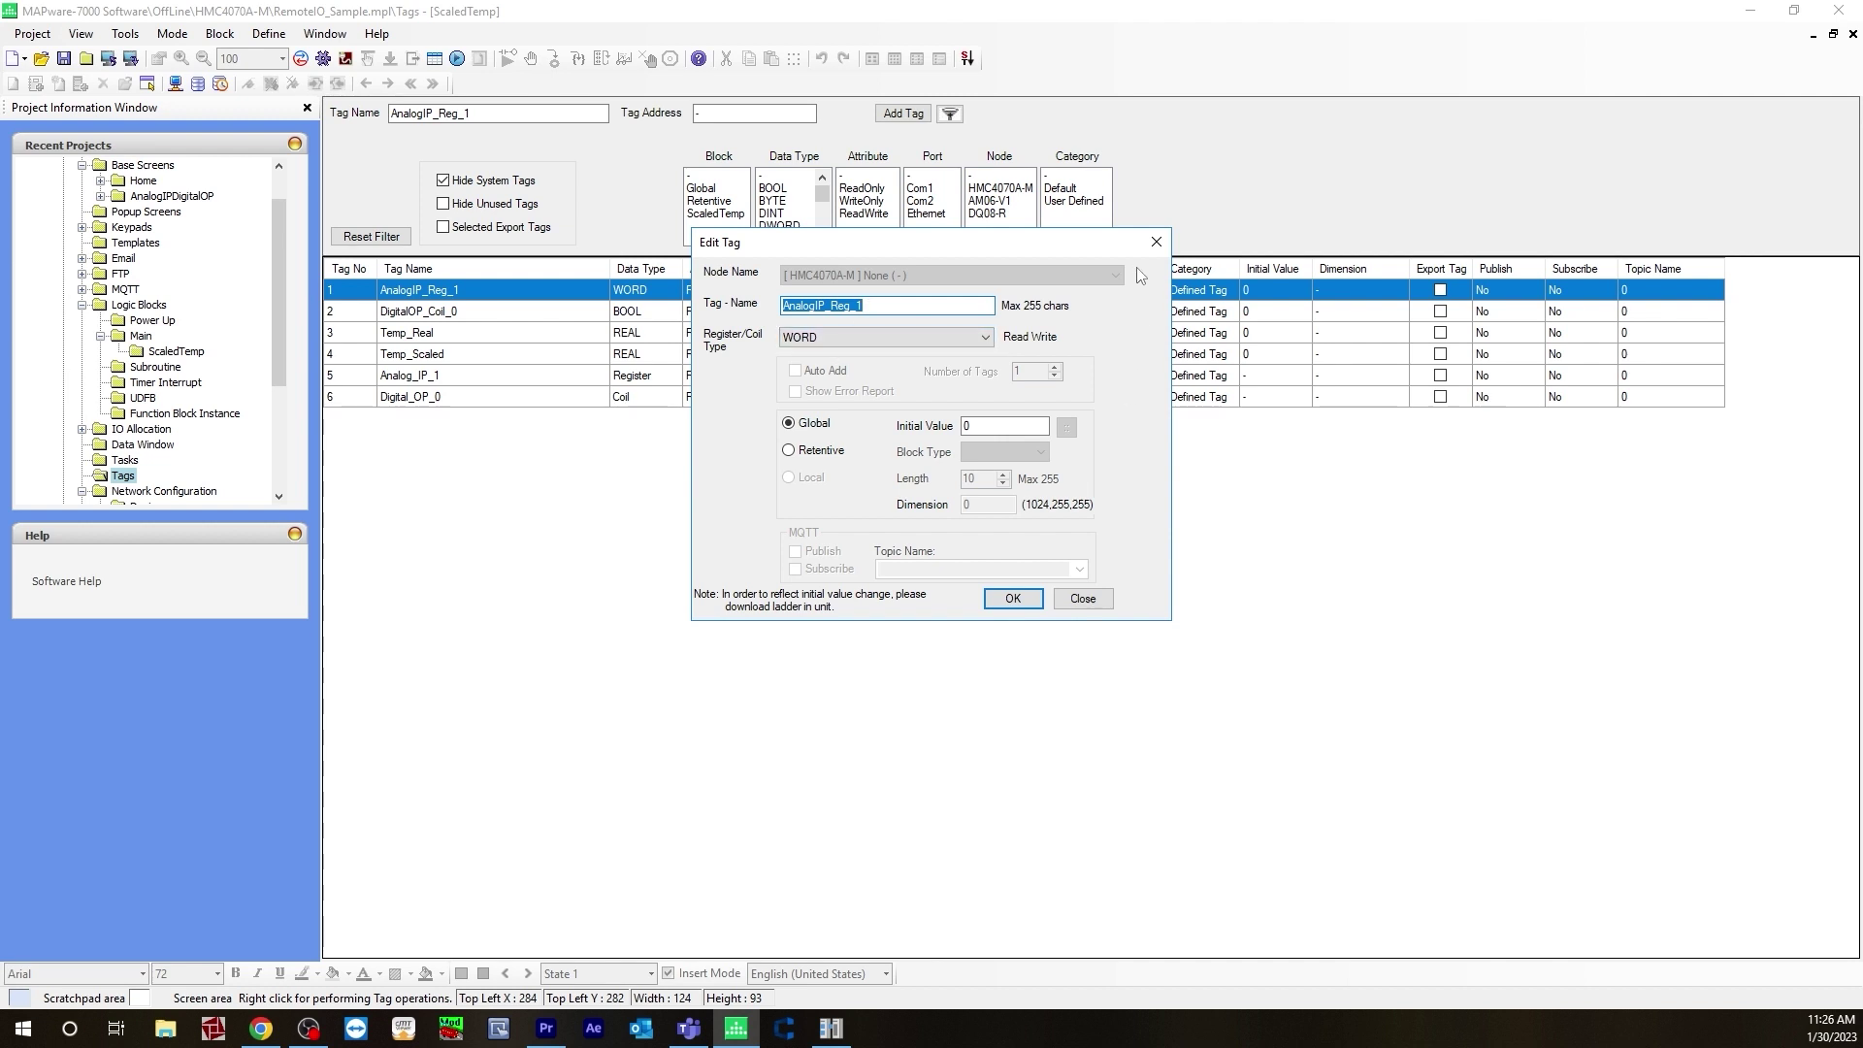
{"action": "left_click", "coordinate": [1156, 242]}
- Review the definitions and data types of the DigitalOP_Coil_0, Temp_Real and Temp_Scaled tags without changing them
{"action": "left_click", "coordinate": [452, 315]}
{"action": "double_click", "coordinate": [452, 316]}
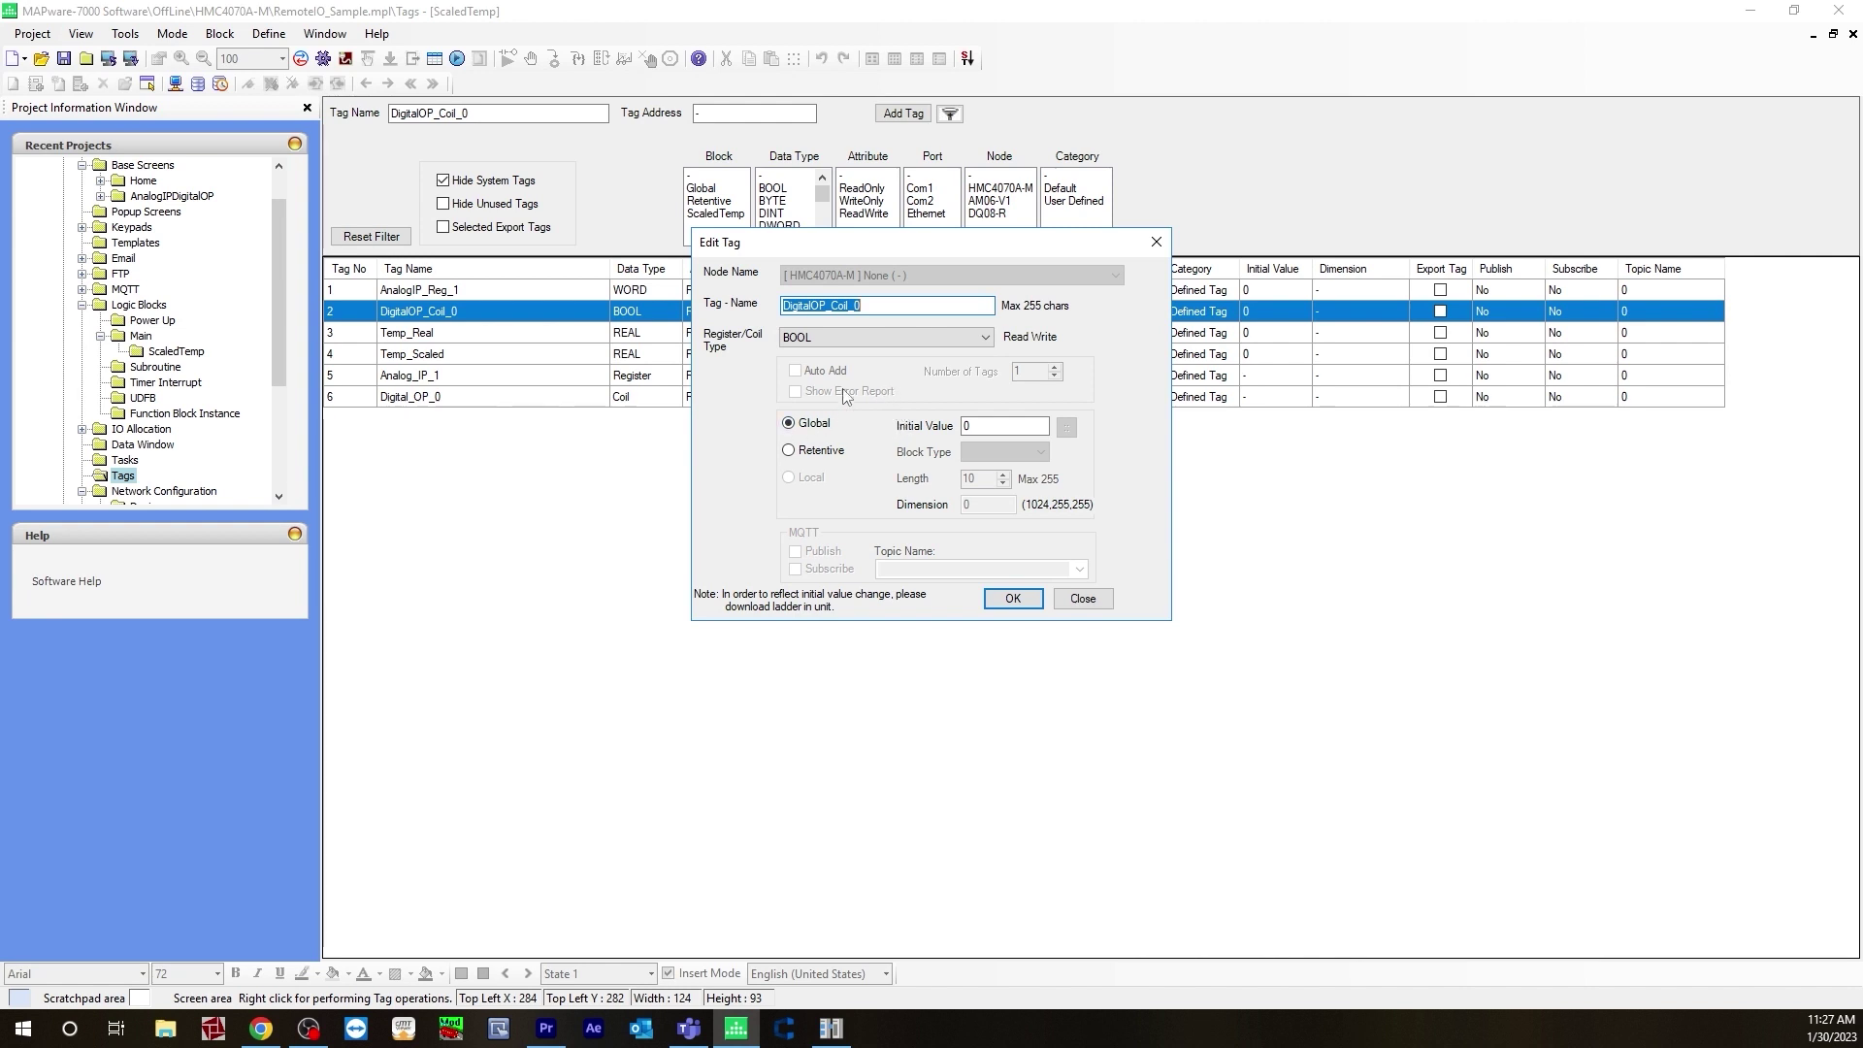
{"action": "left_click", "coordinate": [820, 338]}
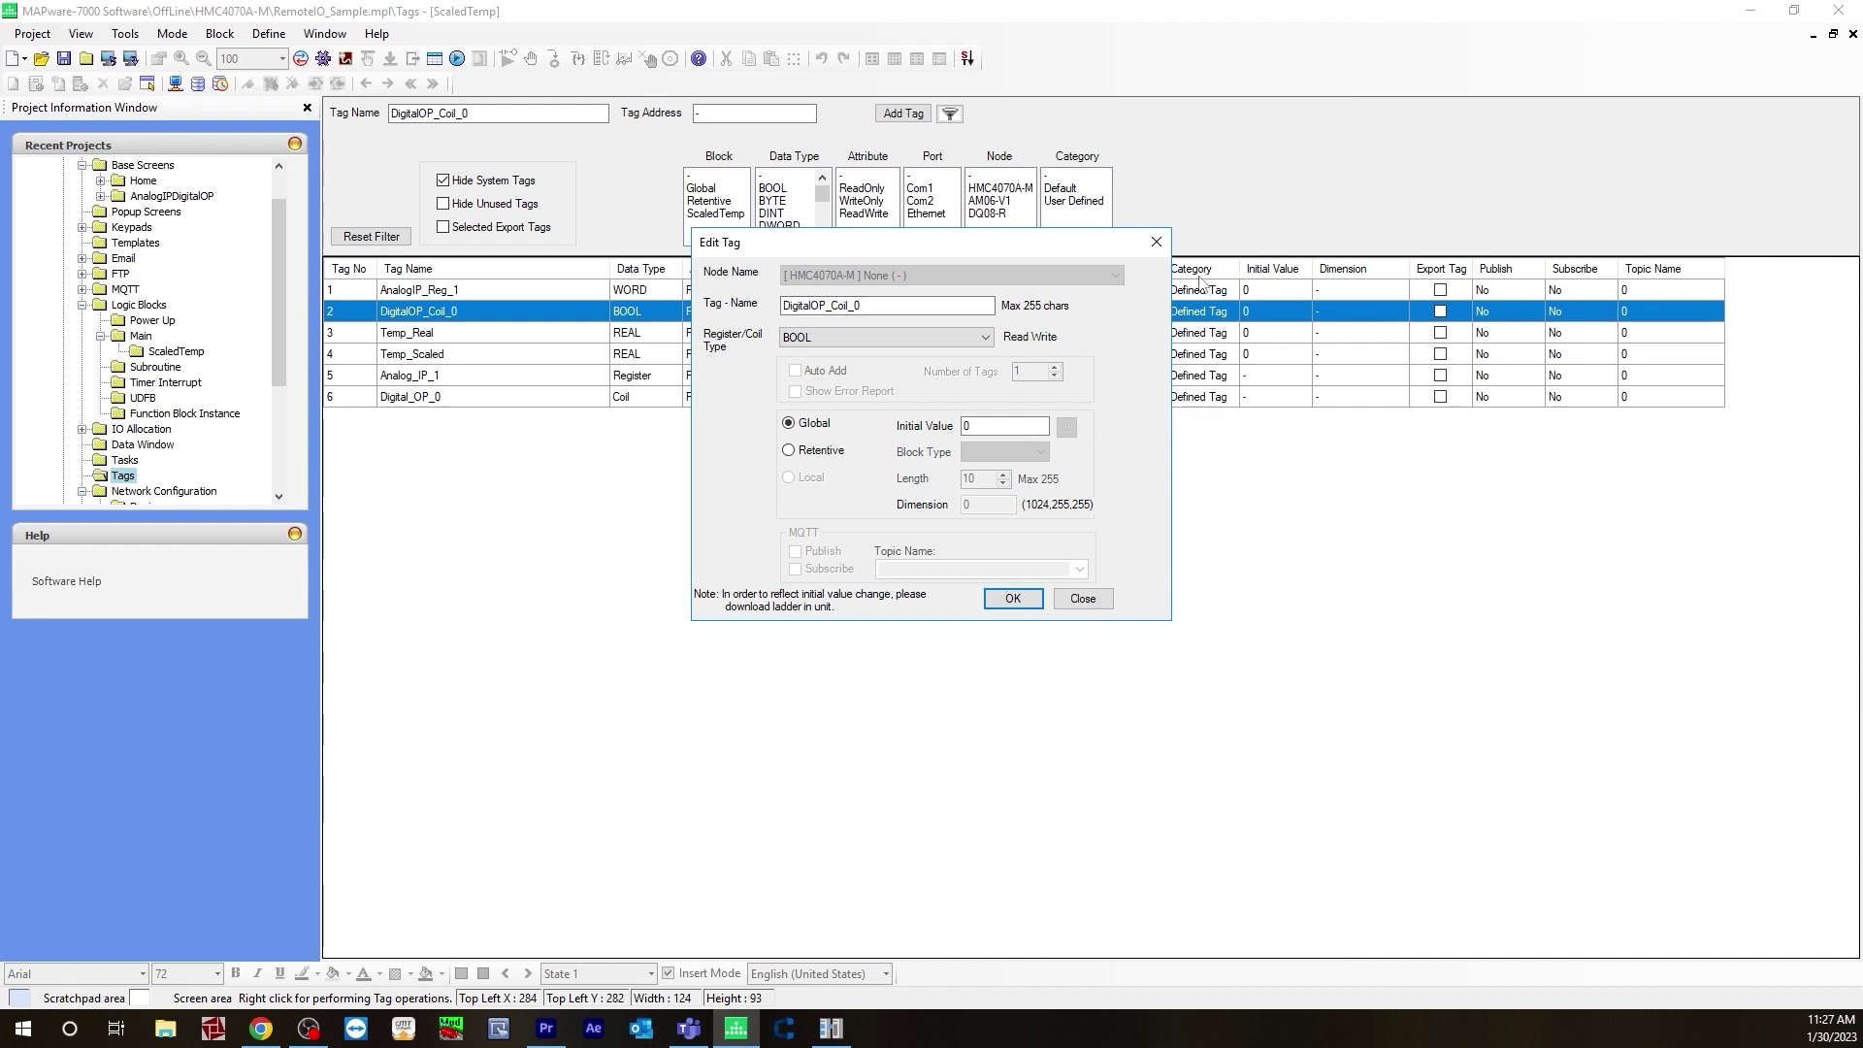
{"action": "left_click", "coordinate": [1155, 241]}
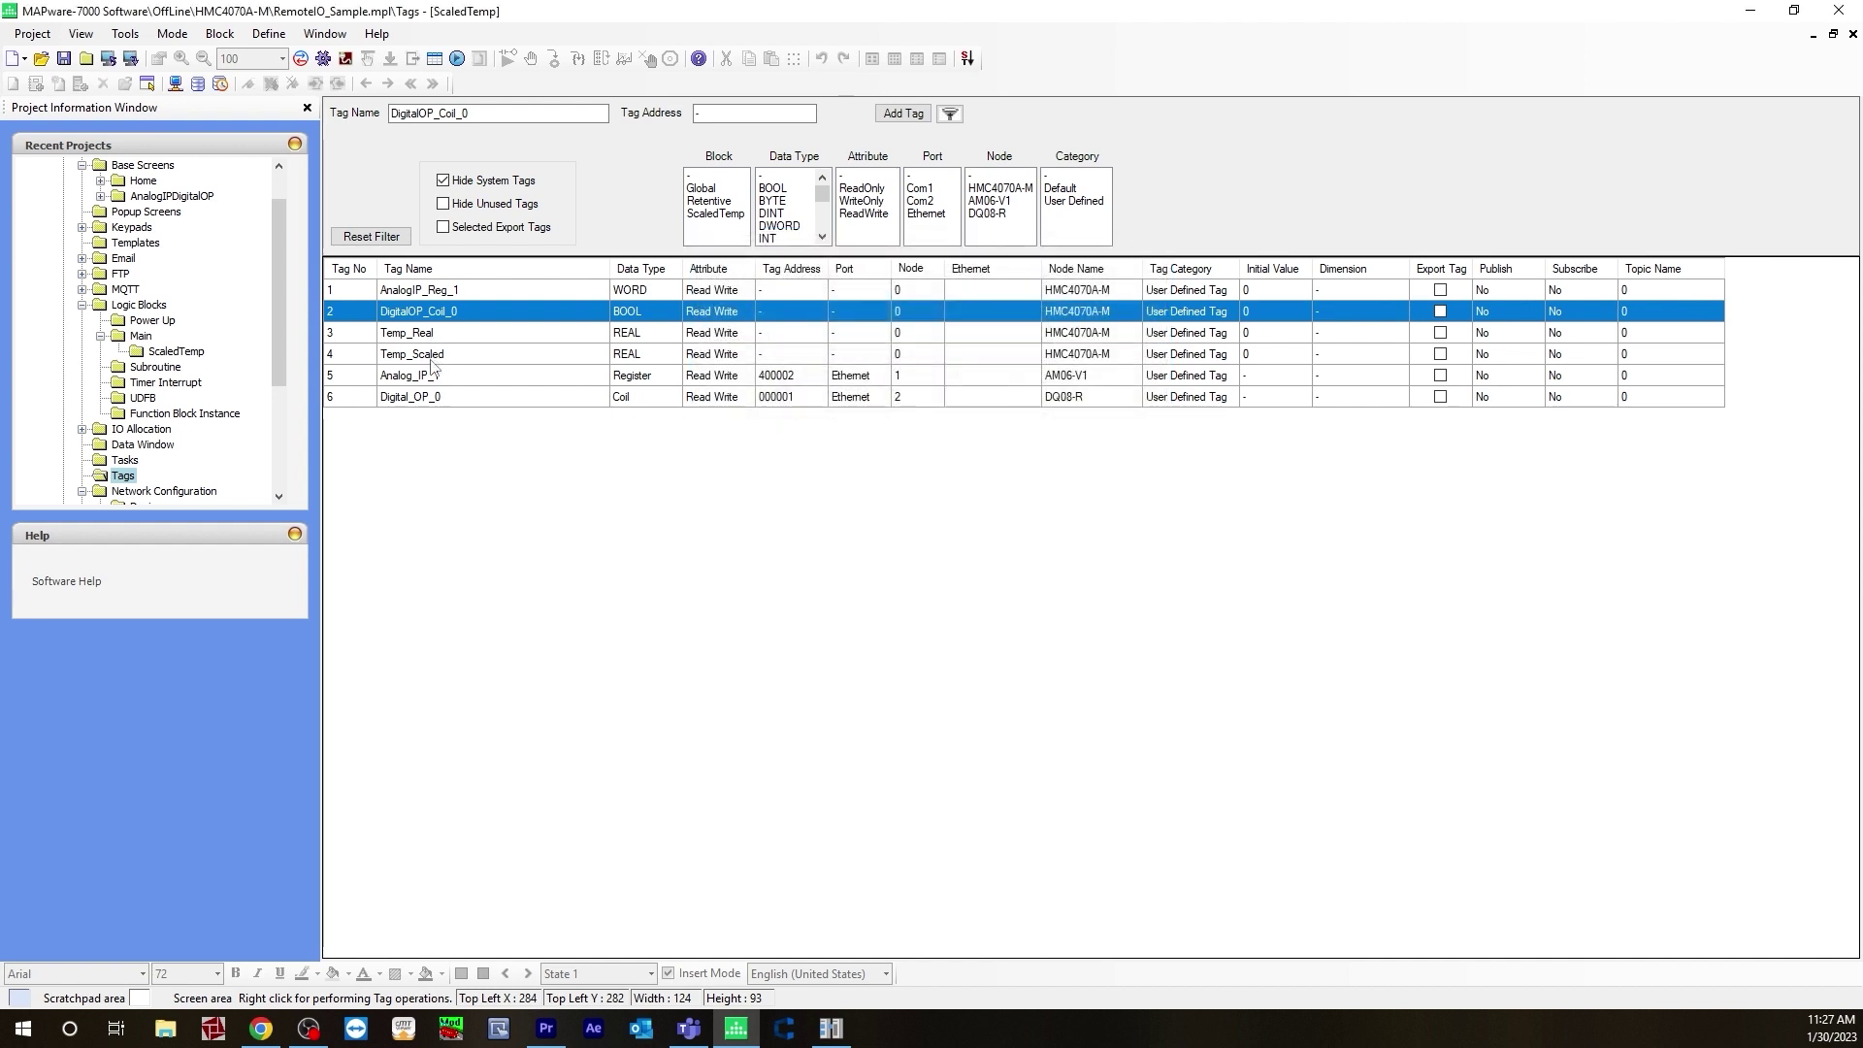
{"action": "double_click", "coordinate": [455, 336]}
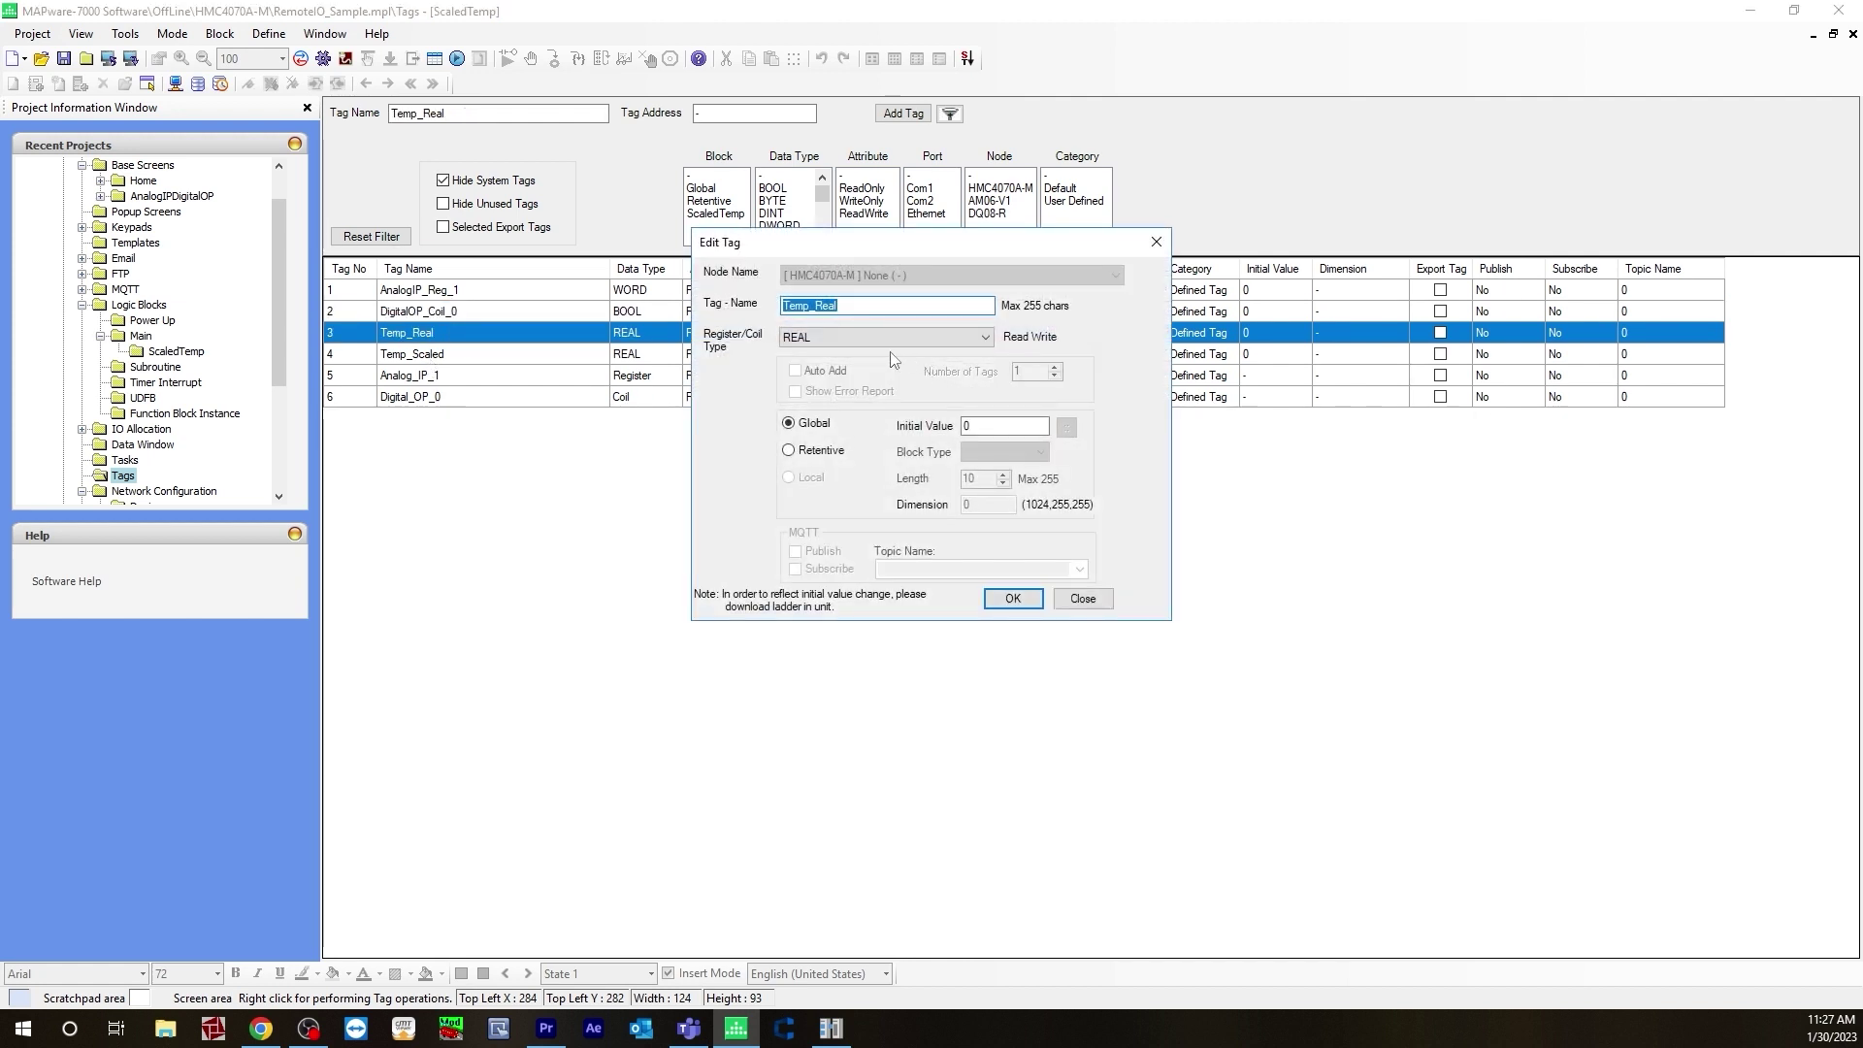
{"action": "key", "text": "Escape"}
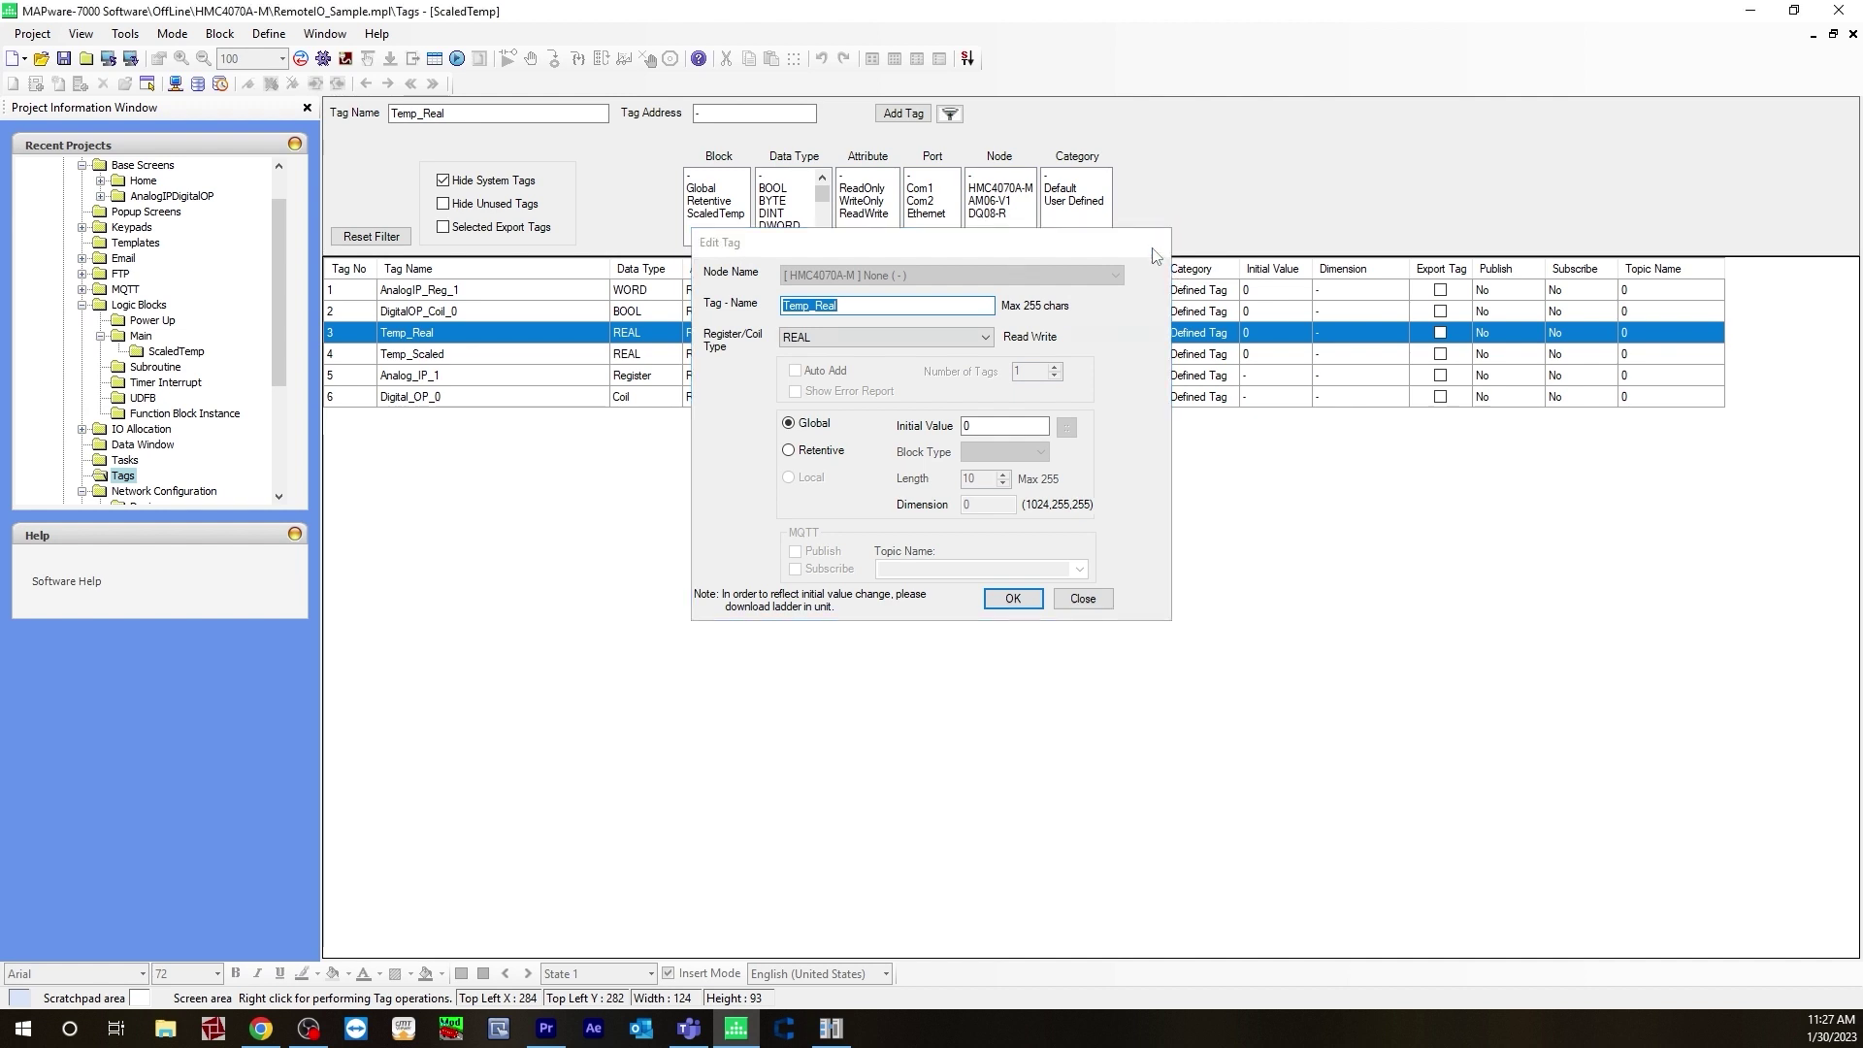
{"action": "double_click", "coordinate": [531, 362]}
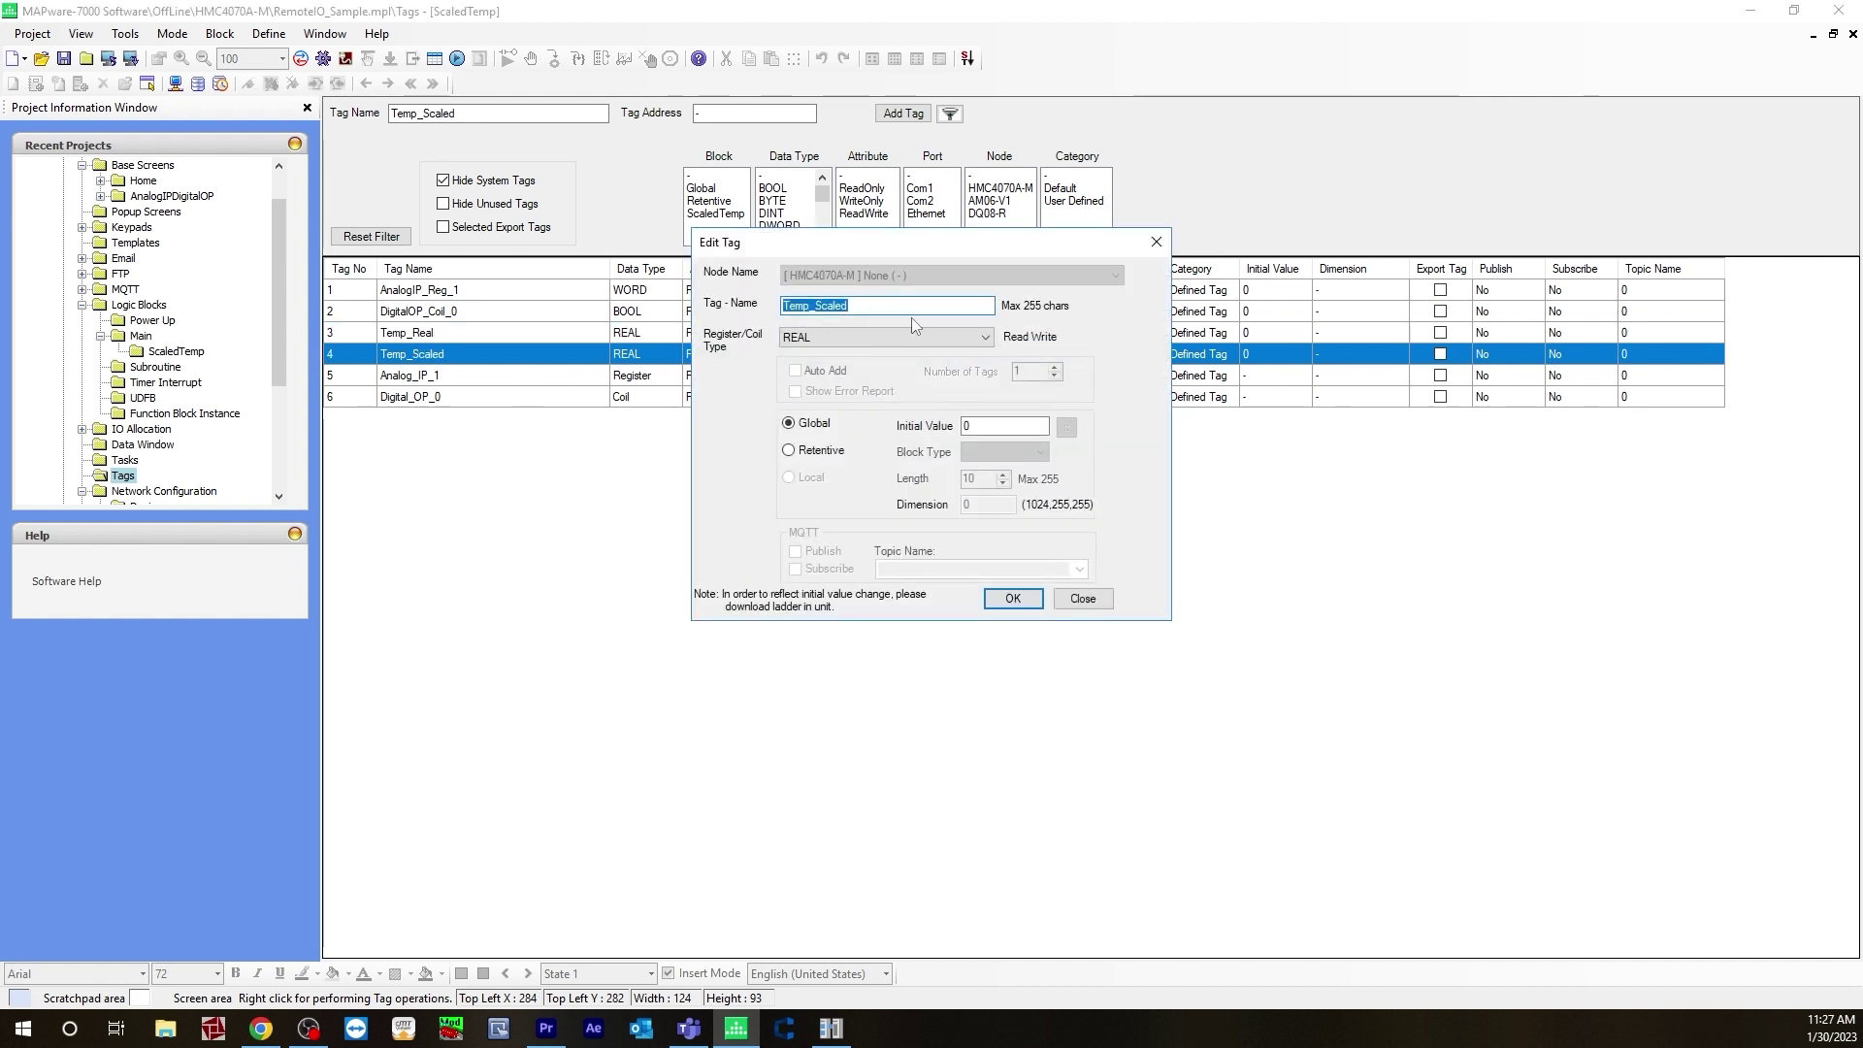
{"action": "key", "text": "Escape"}
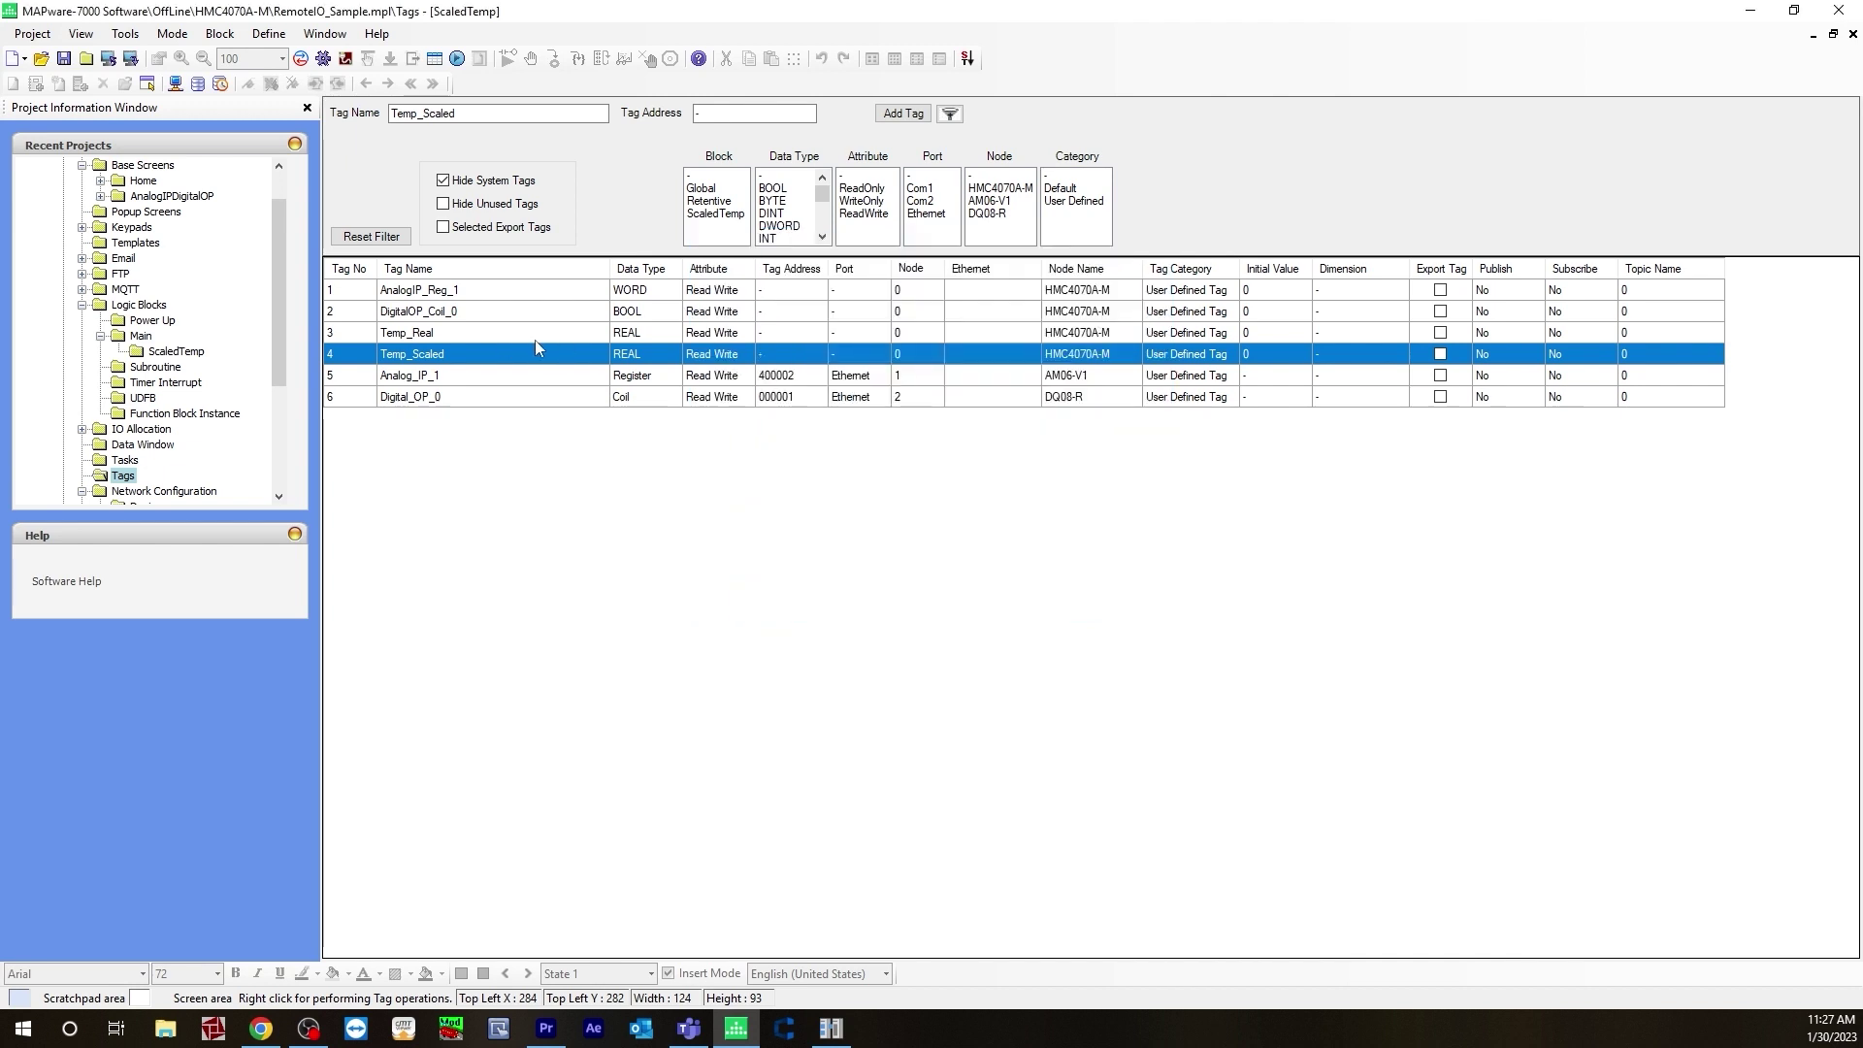
- Reopen the ScaledTemp block and locate any_to_real under Conversions and ScaleLin under Maths in the instruction library
{"action": "double_click", "coordinate": [167, 351]}
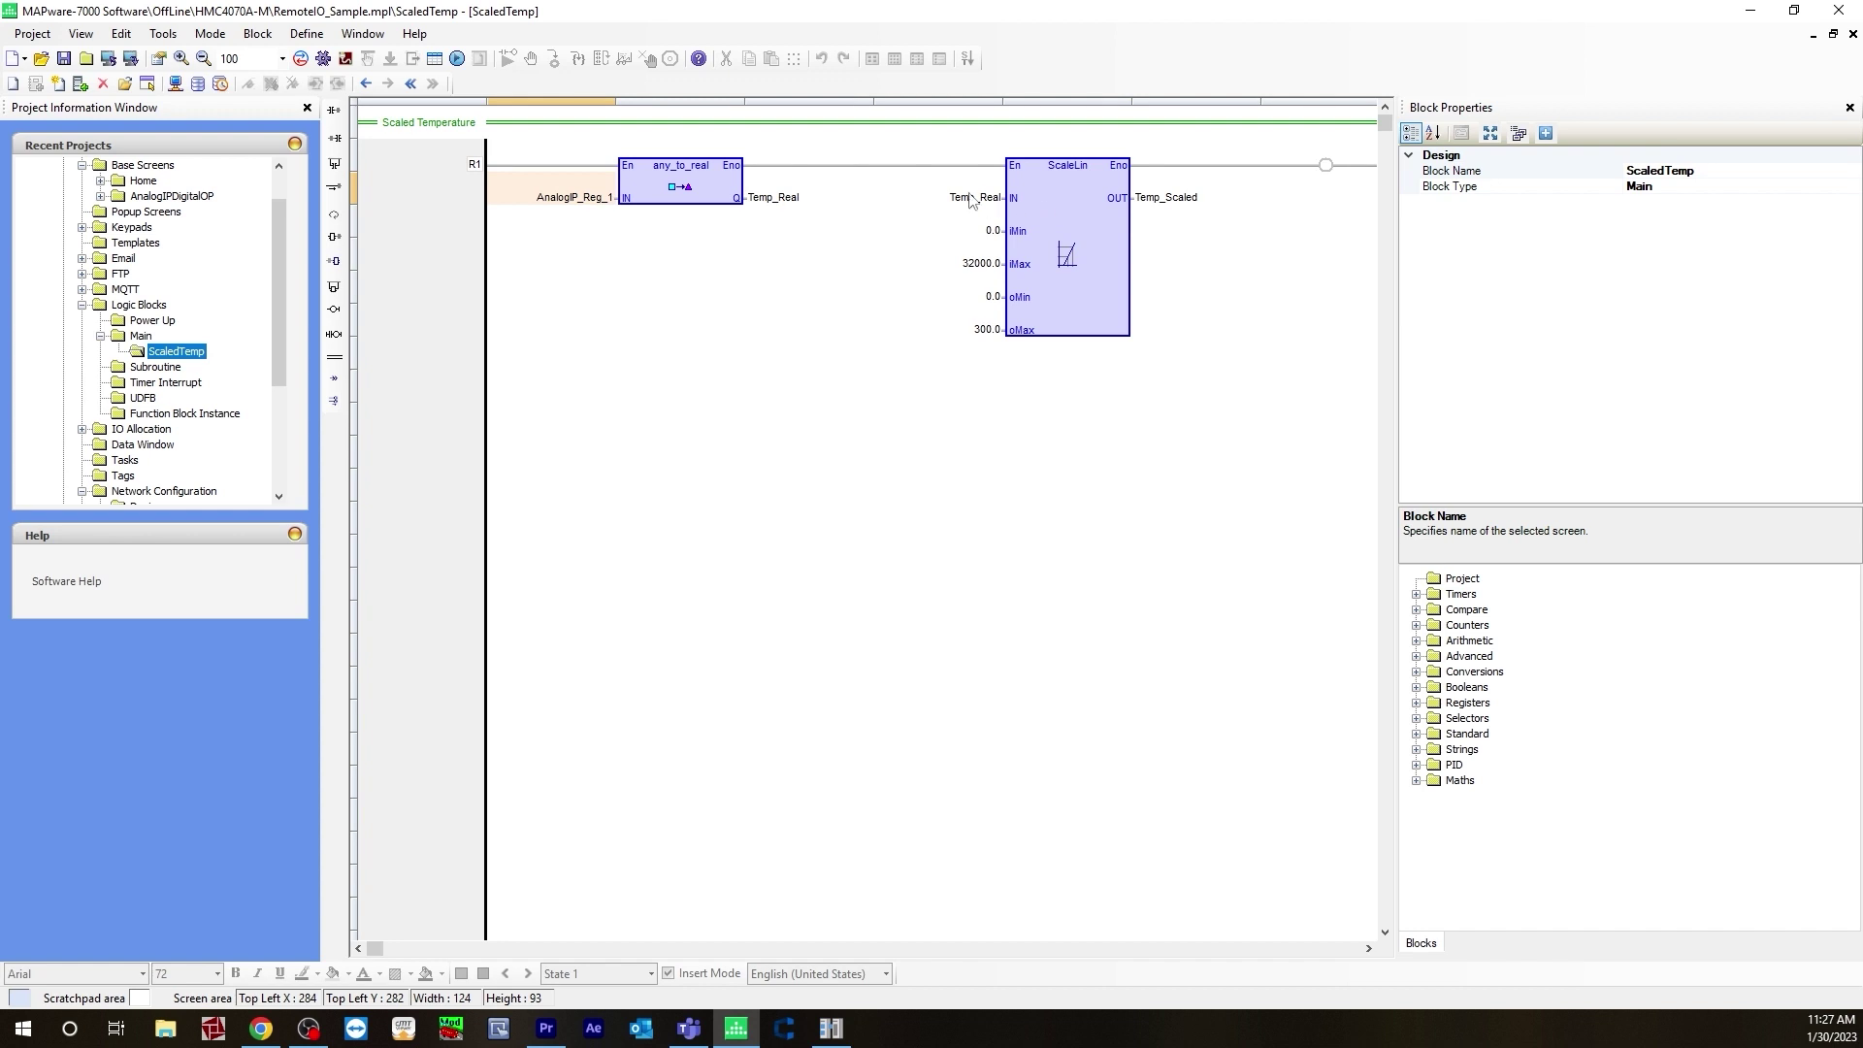
{"action": "left_click", "coordinate": [1416, 673]}
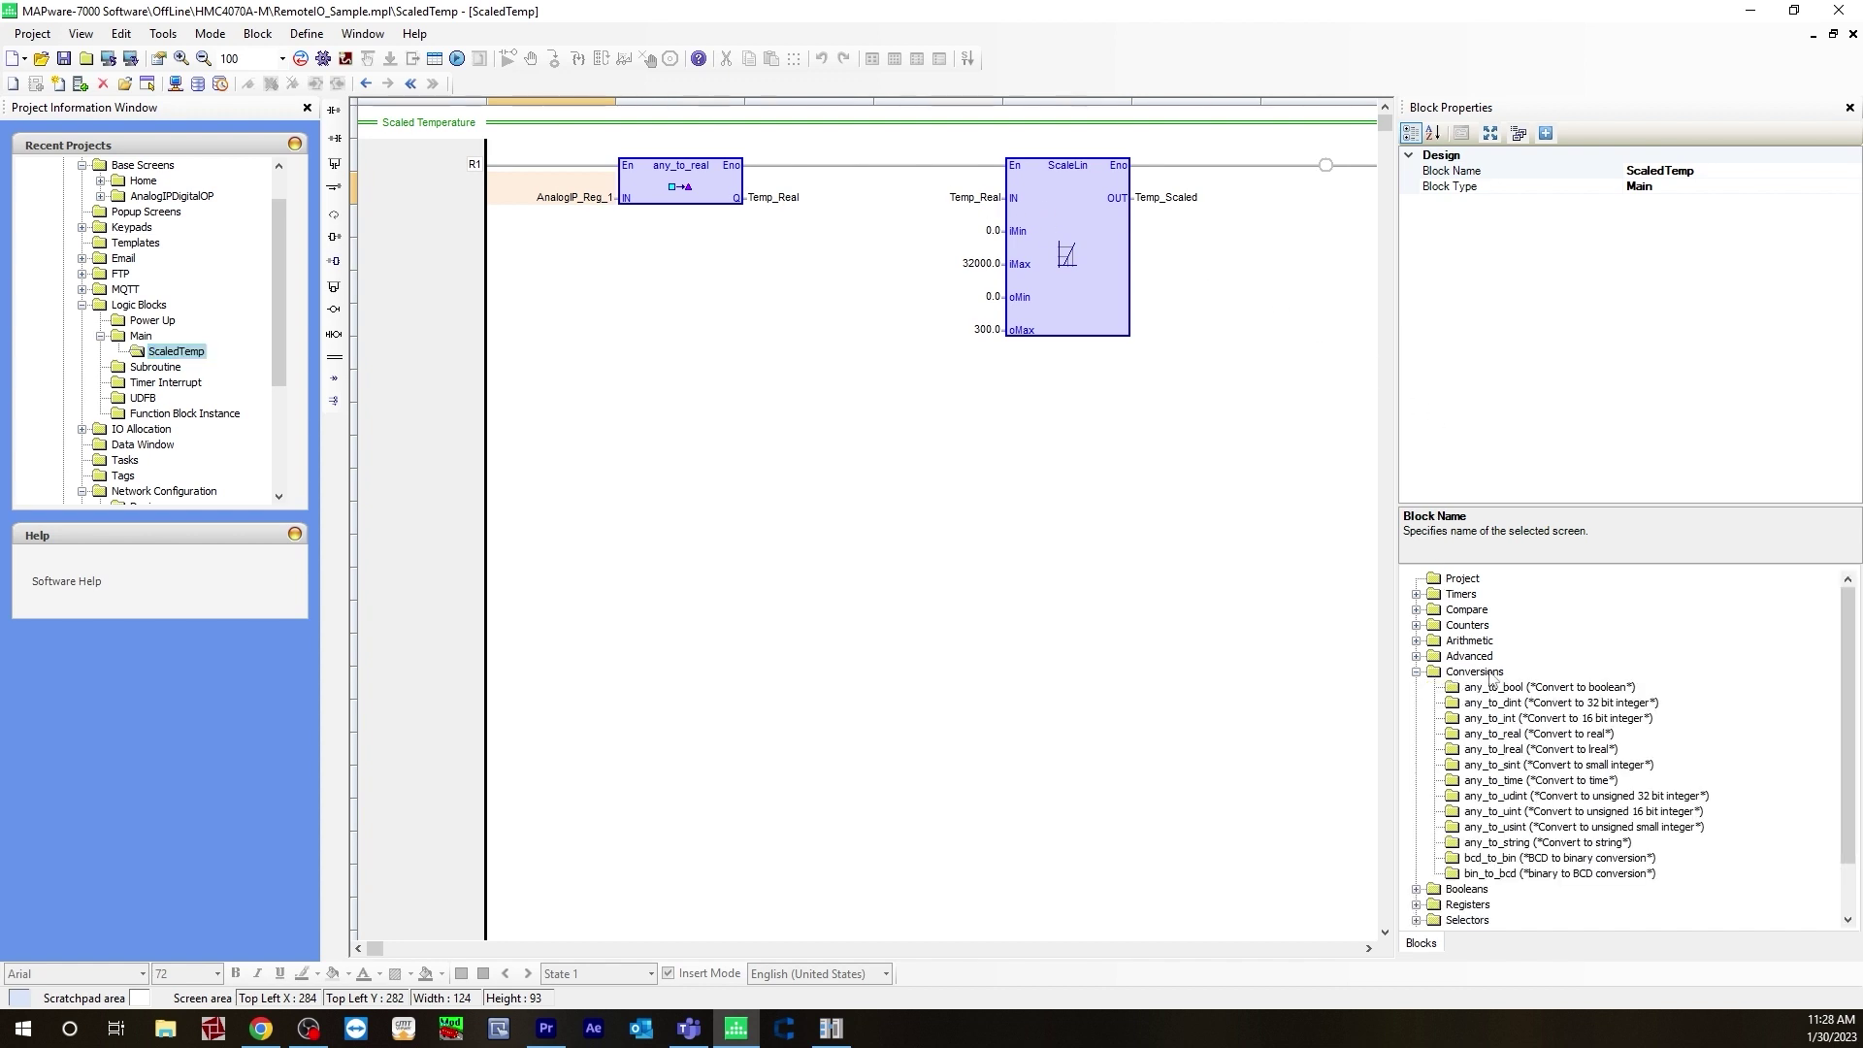
{"action": "left_click", "coordinate": [1520, 735]}
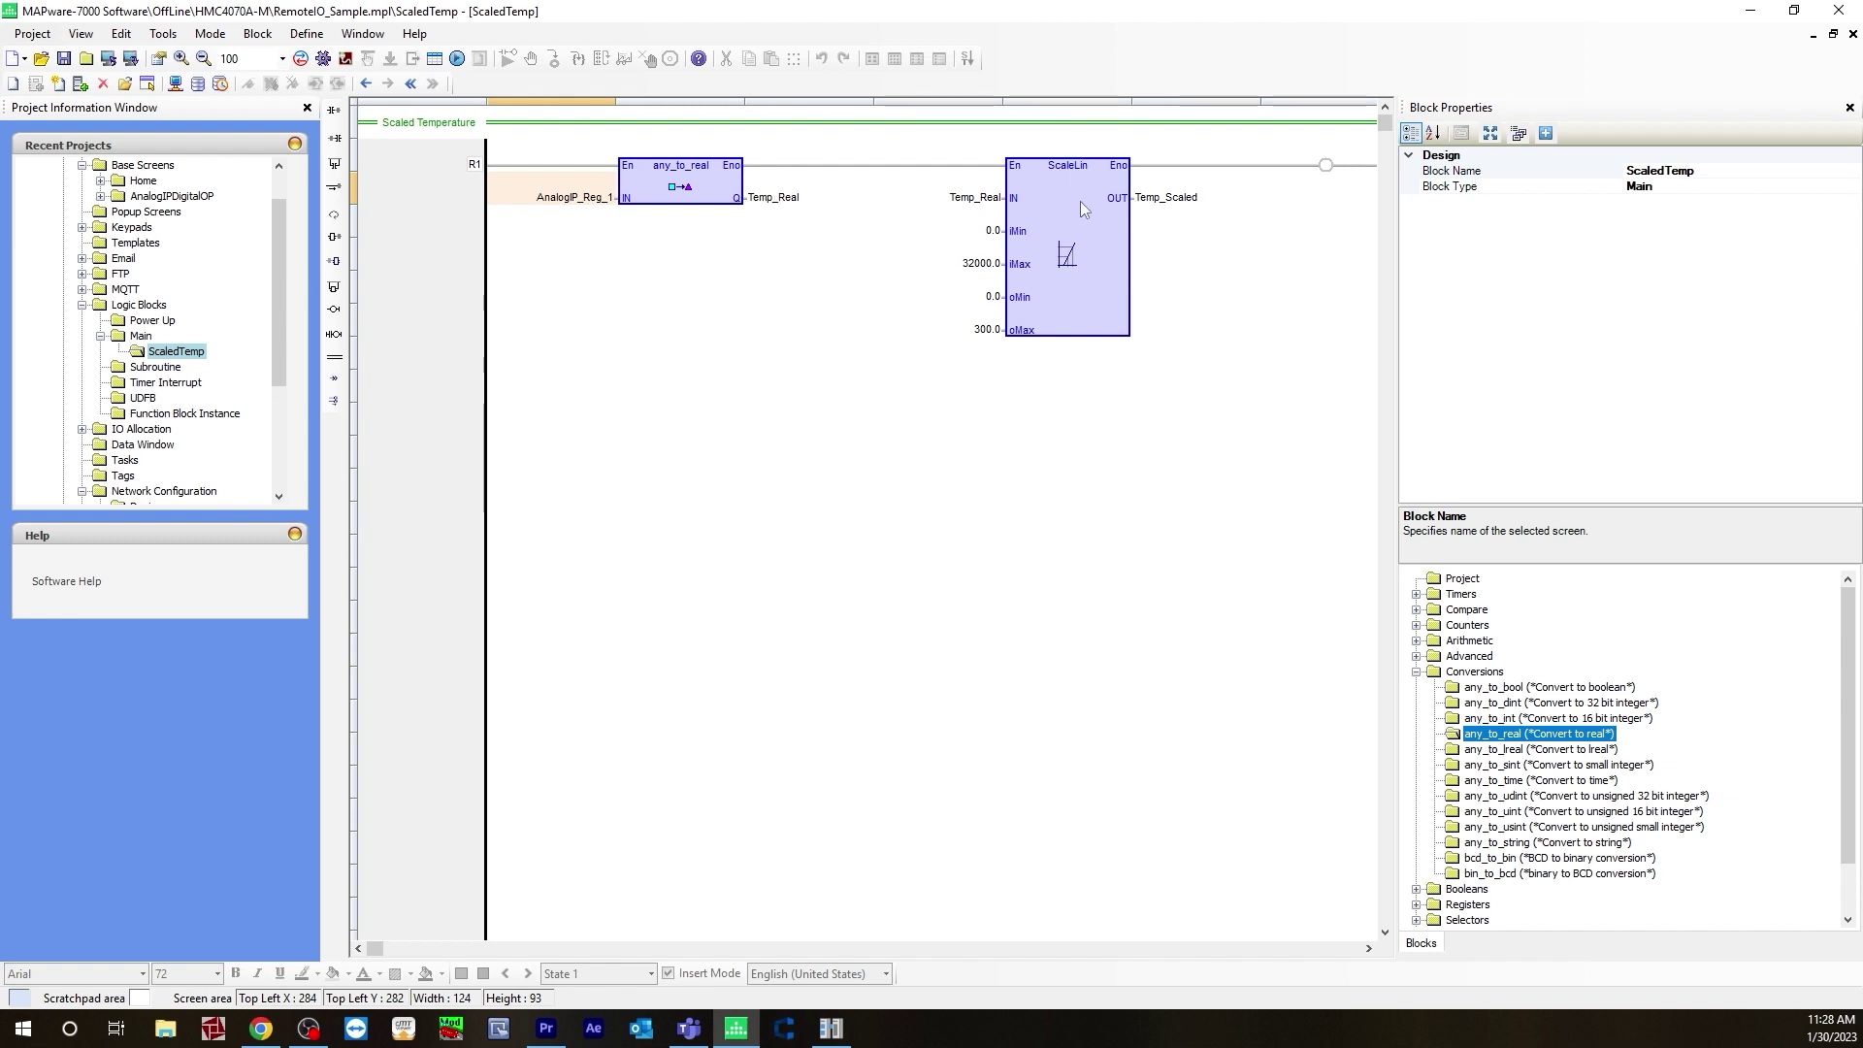
{"action": "scroll", "coordinate": [1475, 722], "scroll_direction": "down", "scroll_amount": 2}
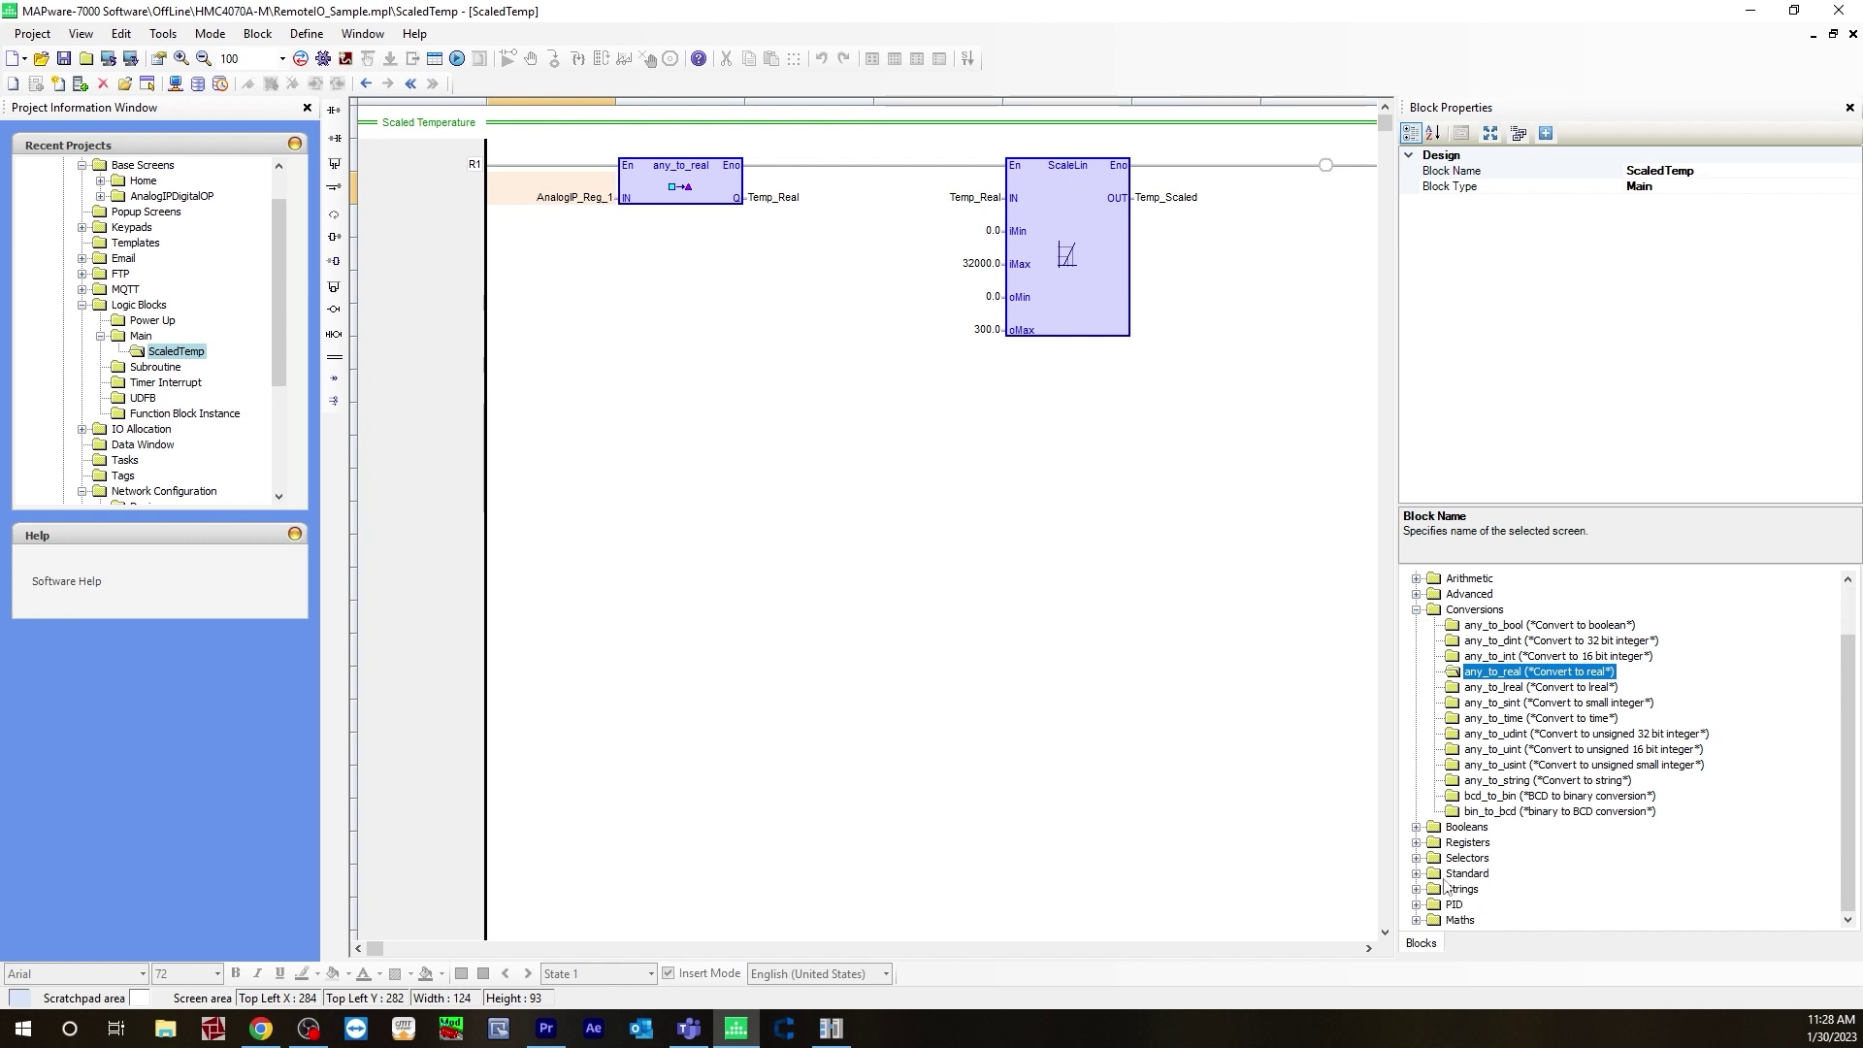
{"action": "left_click", "coordinate": [1415, 920]}
{"action": "left_click", "coordinate": [1499, 719]}
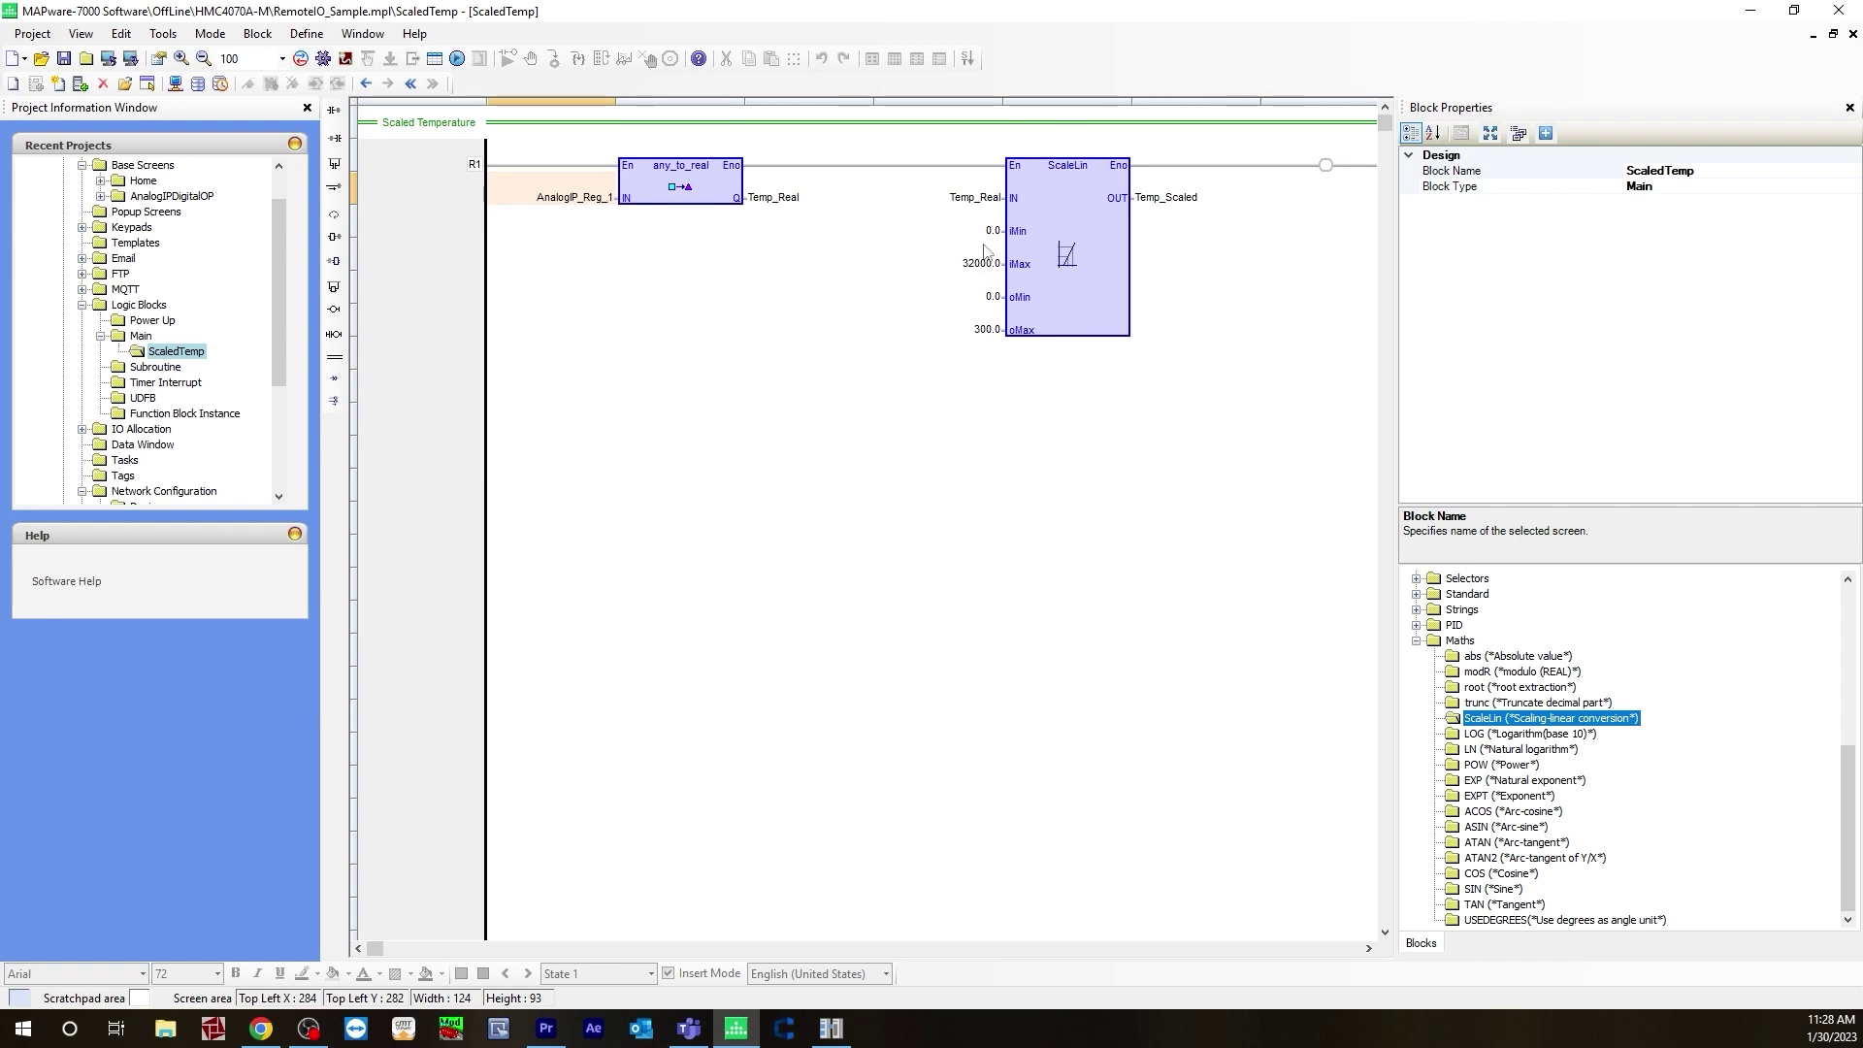
- Compare Input Scale Range Lower Limit #1 of the iR-AM06-VI in EasyRemoteIO with the ScaleLin iMin input in MAPware-7000
{"action": "left_click", "coordinate": [831, 1028]}
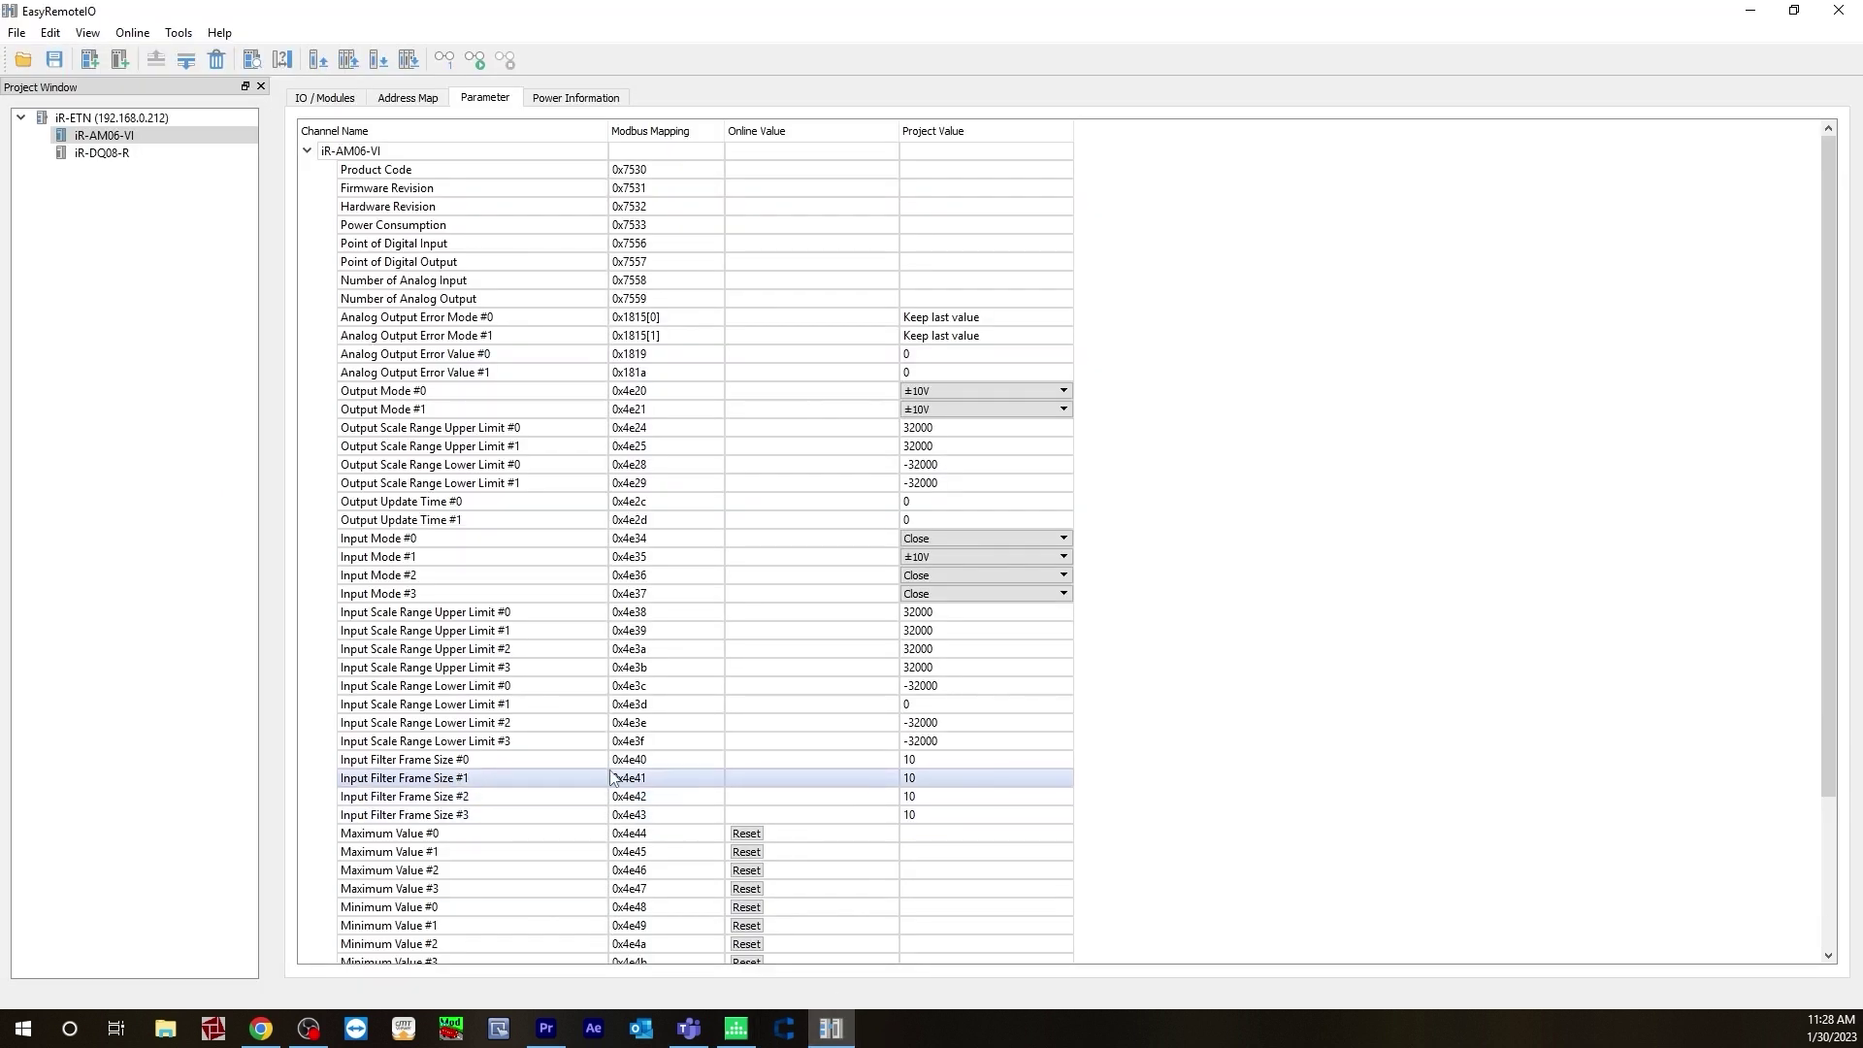
{"action": "left_click", "coordinate": [407, 705]}
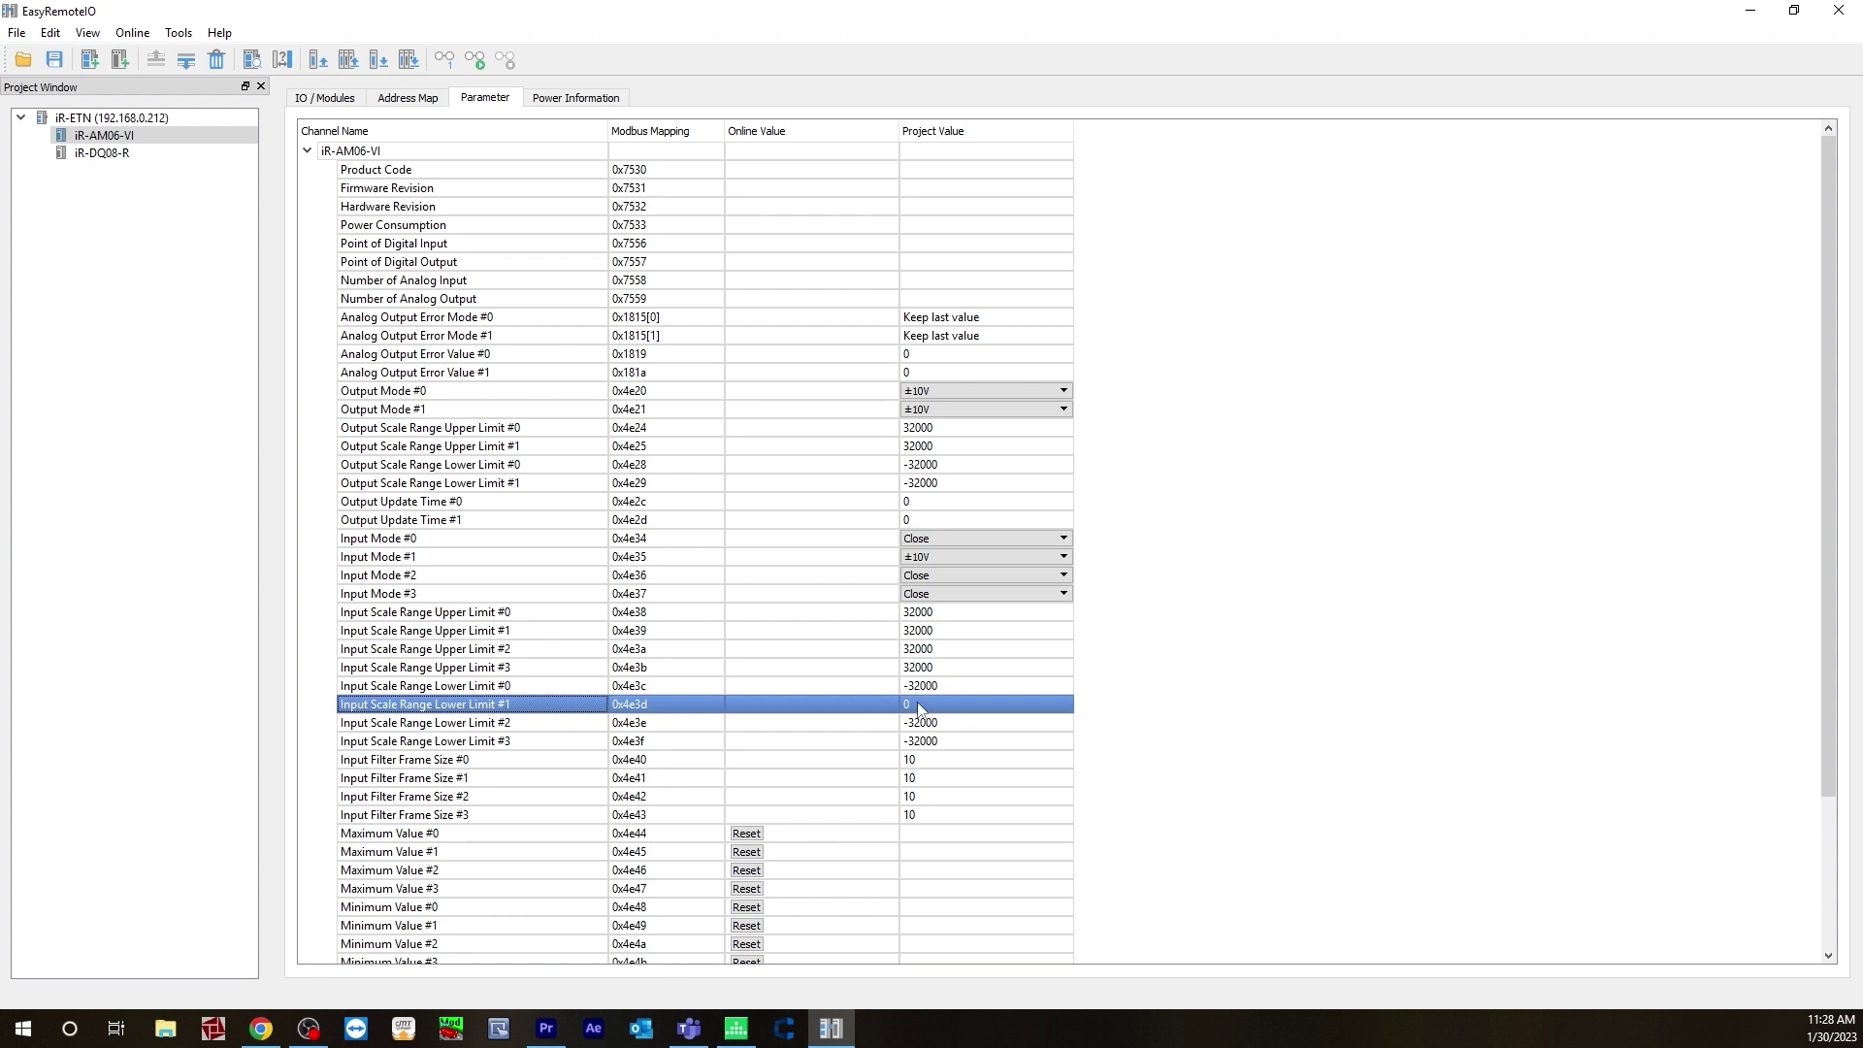
{"action": "left_click", "coordinate": [736, 1028]}
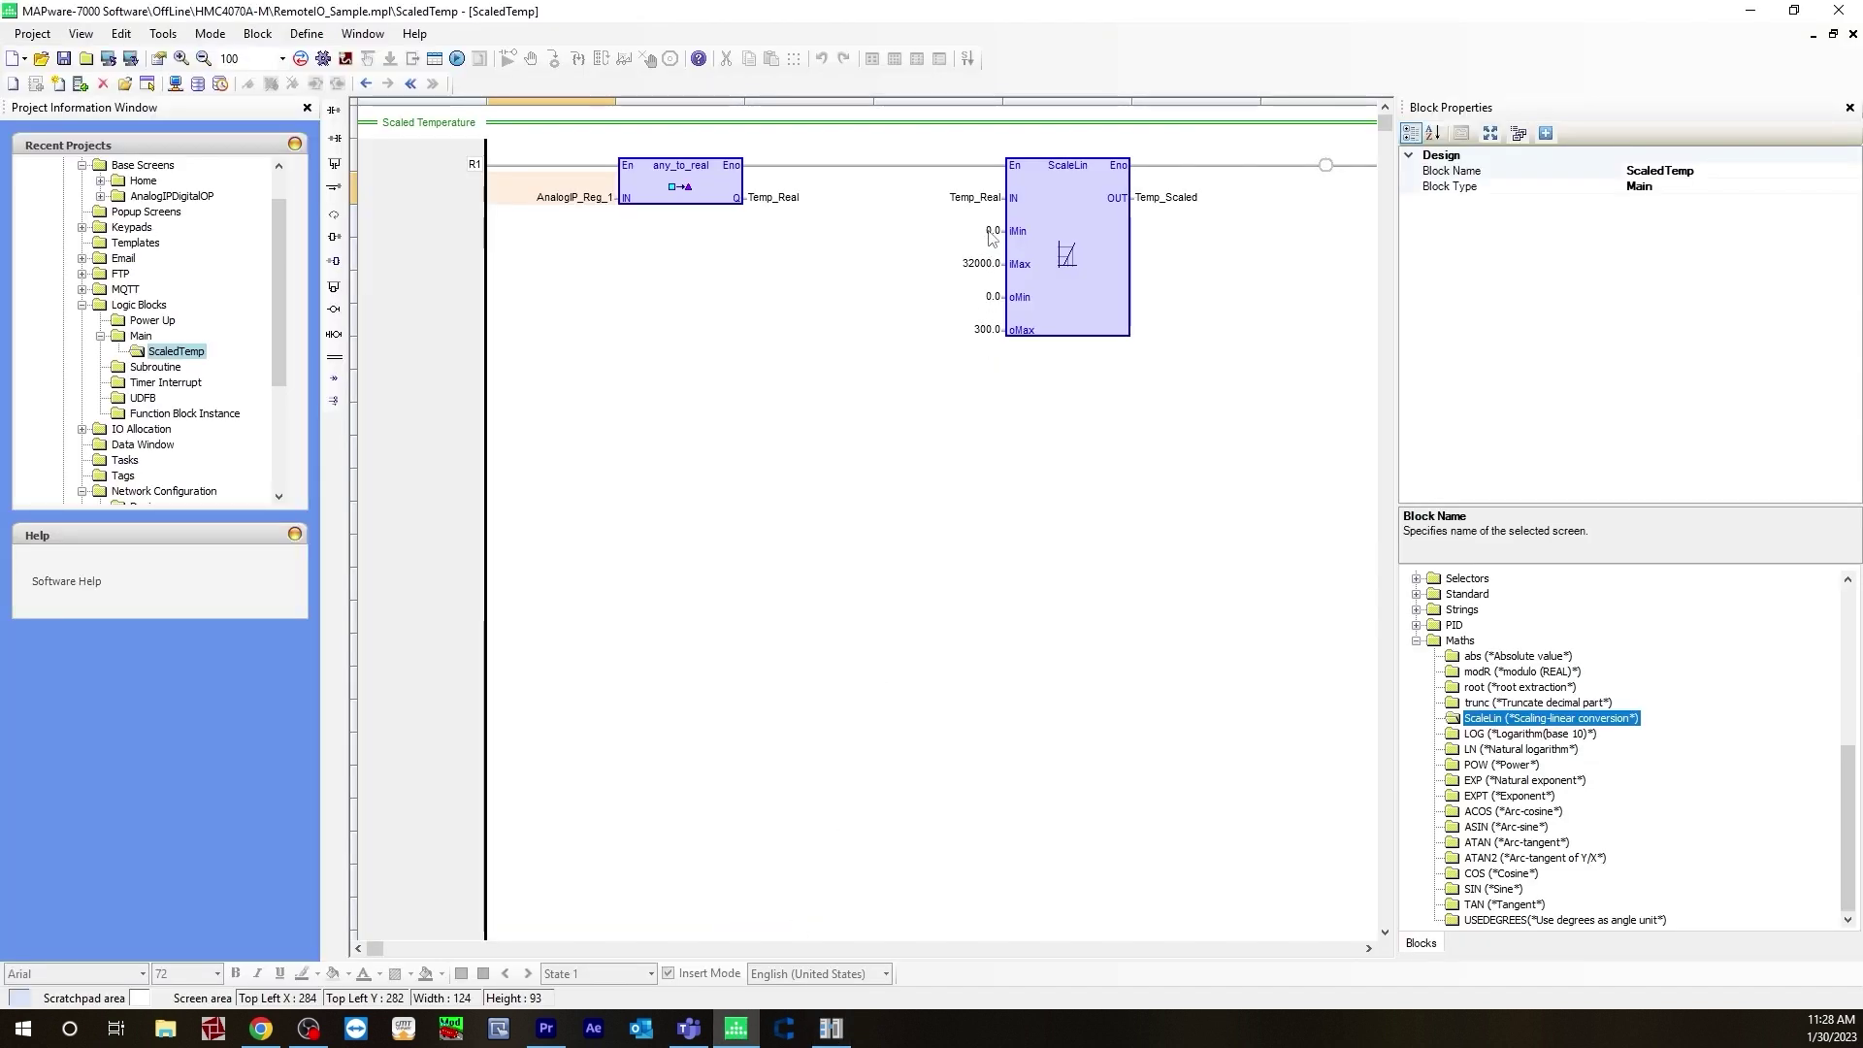
- Compare the ScaleLin iMax input with Input Scale Range Upper Limit #1 in EasyRemoteIO, and check the oMin and oMax inputs in MAPware-7000
{"action": "left_click", "coordinate": [991, 267]}
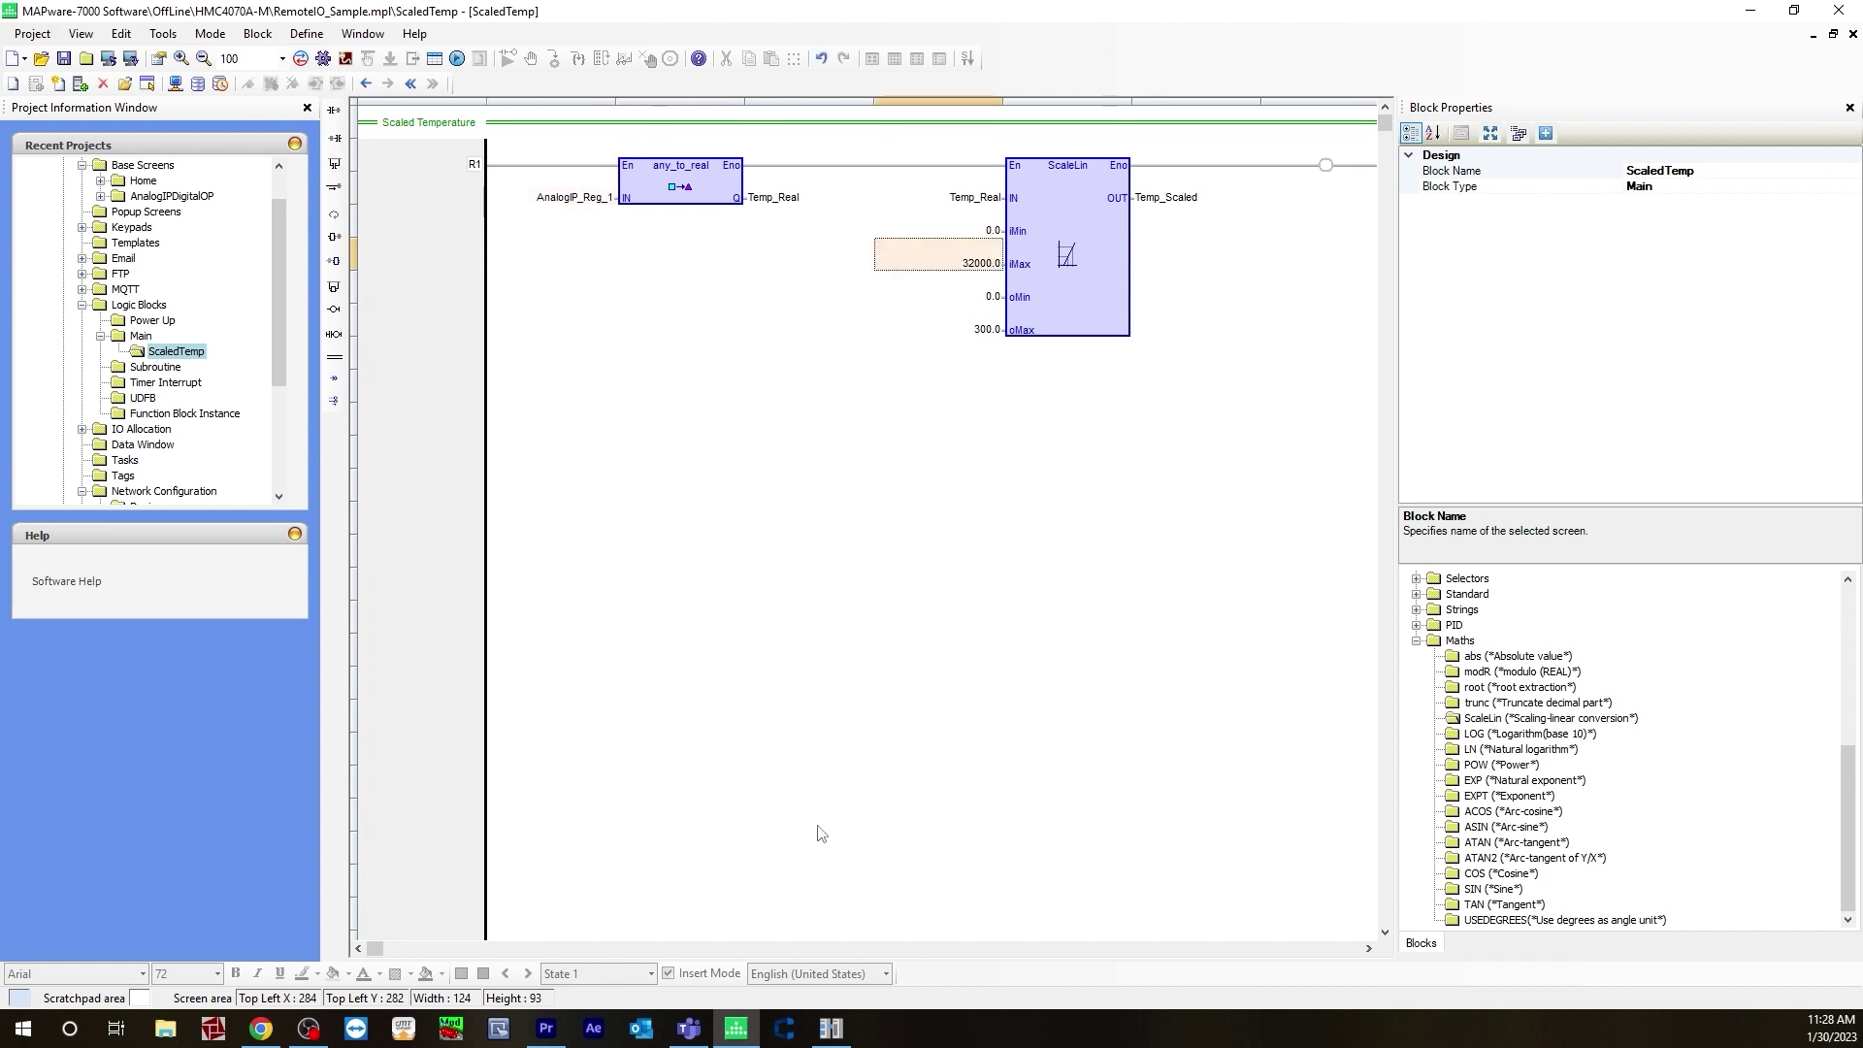
{"action": "left_click", "coordinate": [831, 1027]}
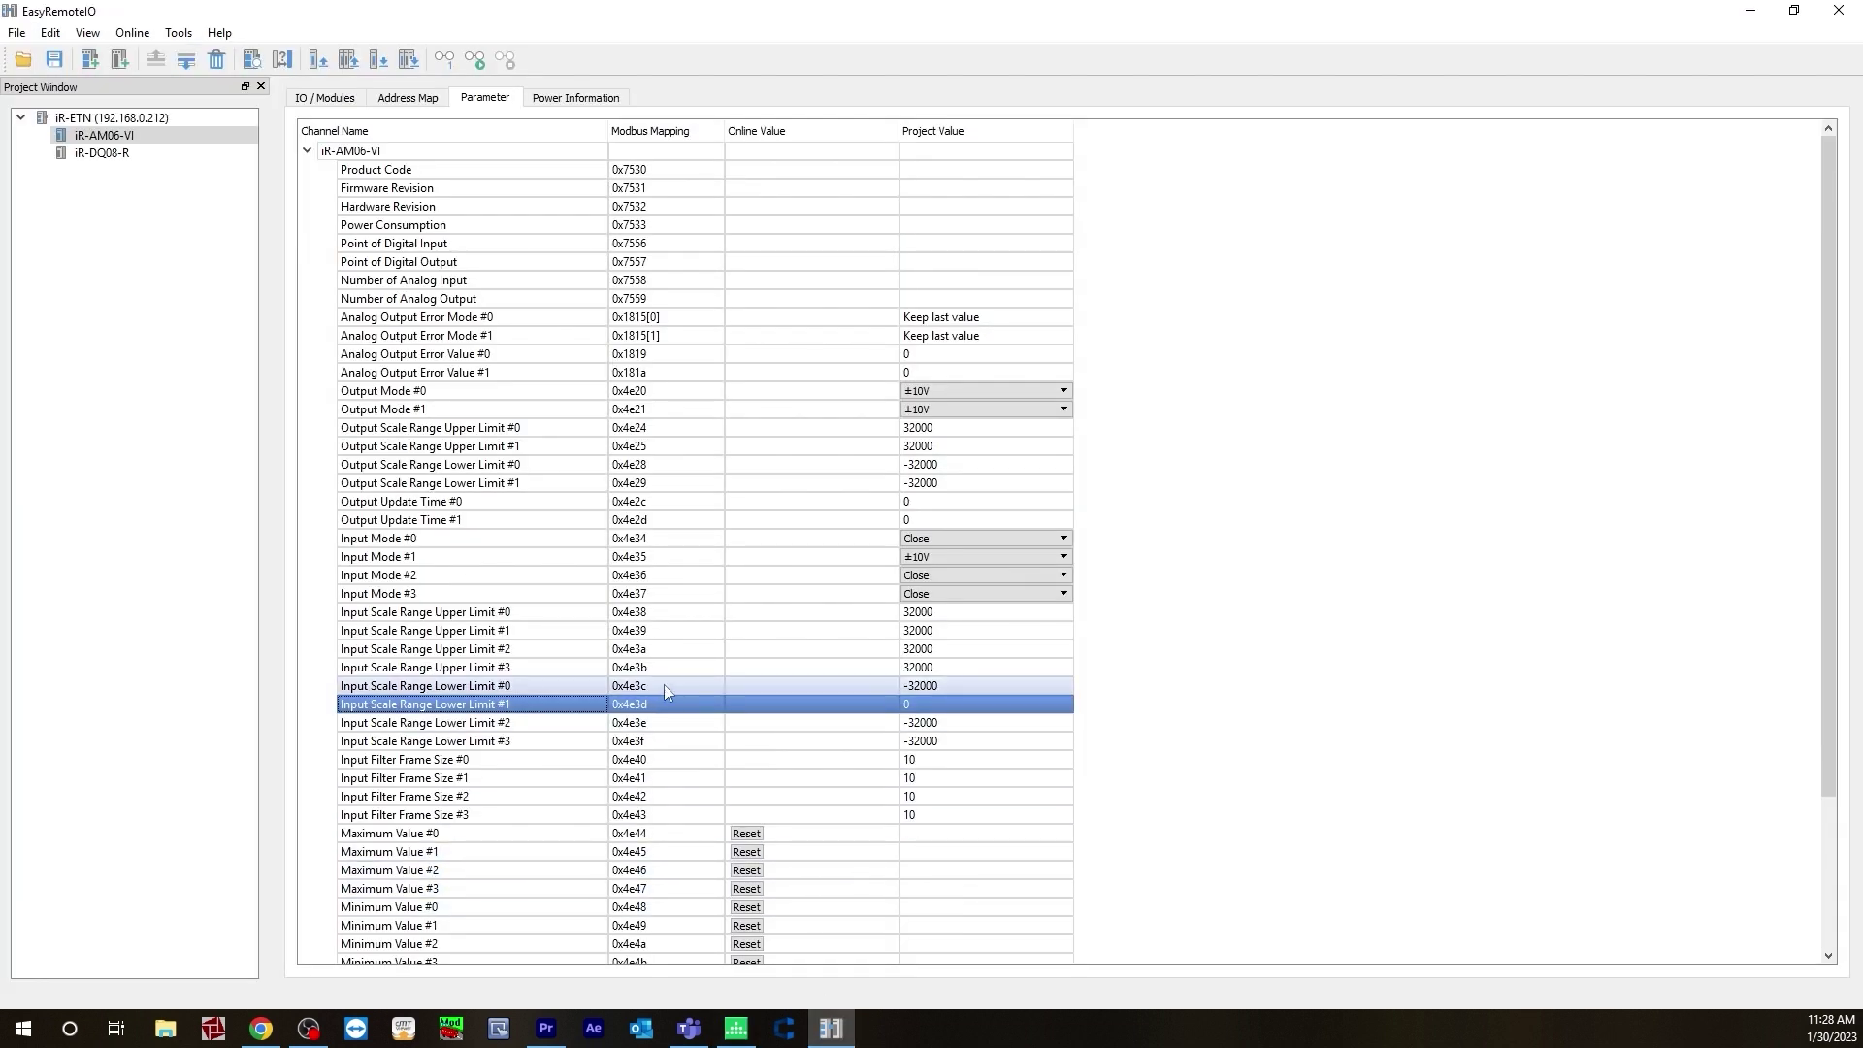
{"action": "left_click", "coordinate": [876, 633]}
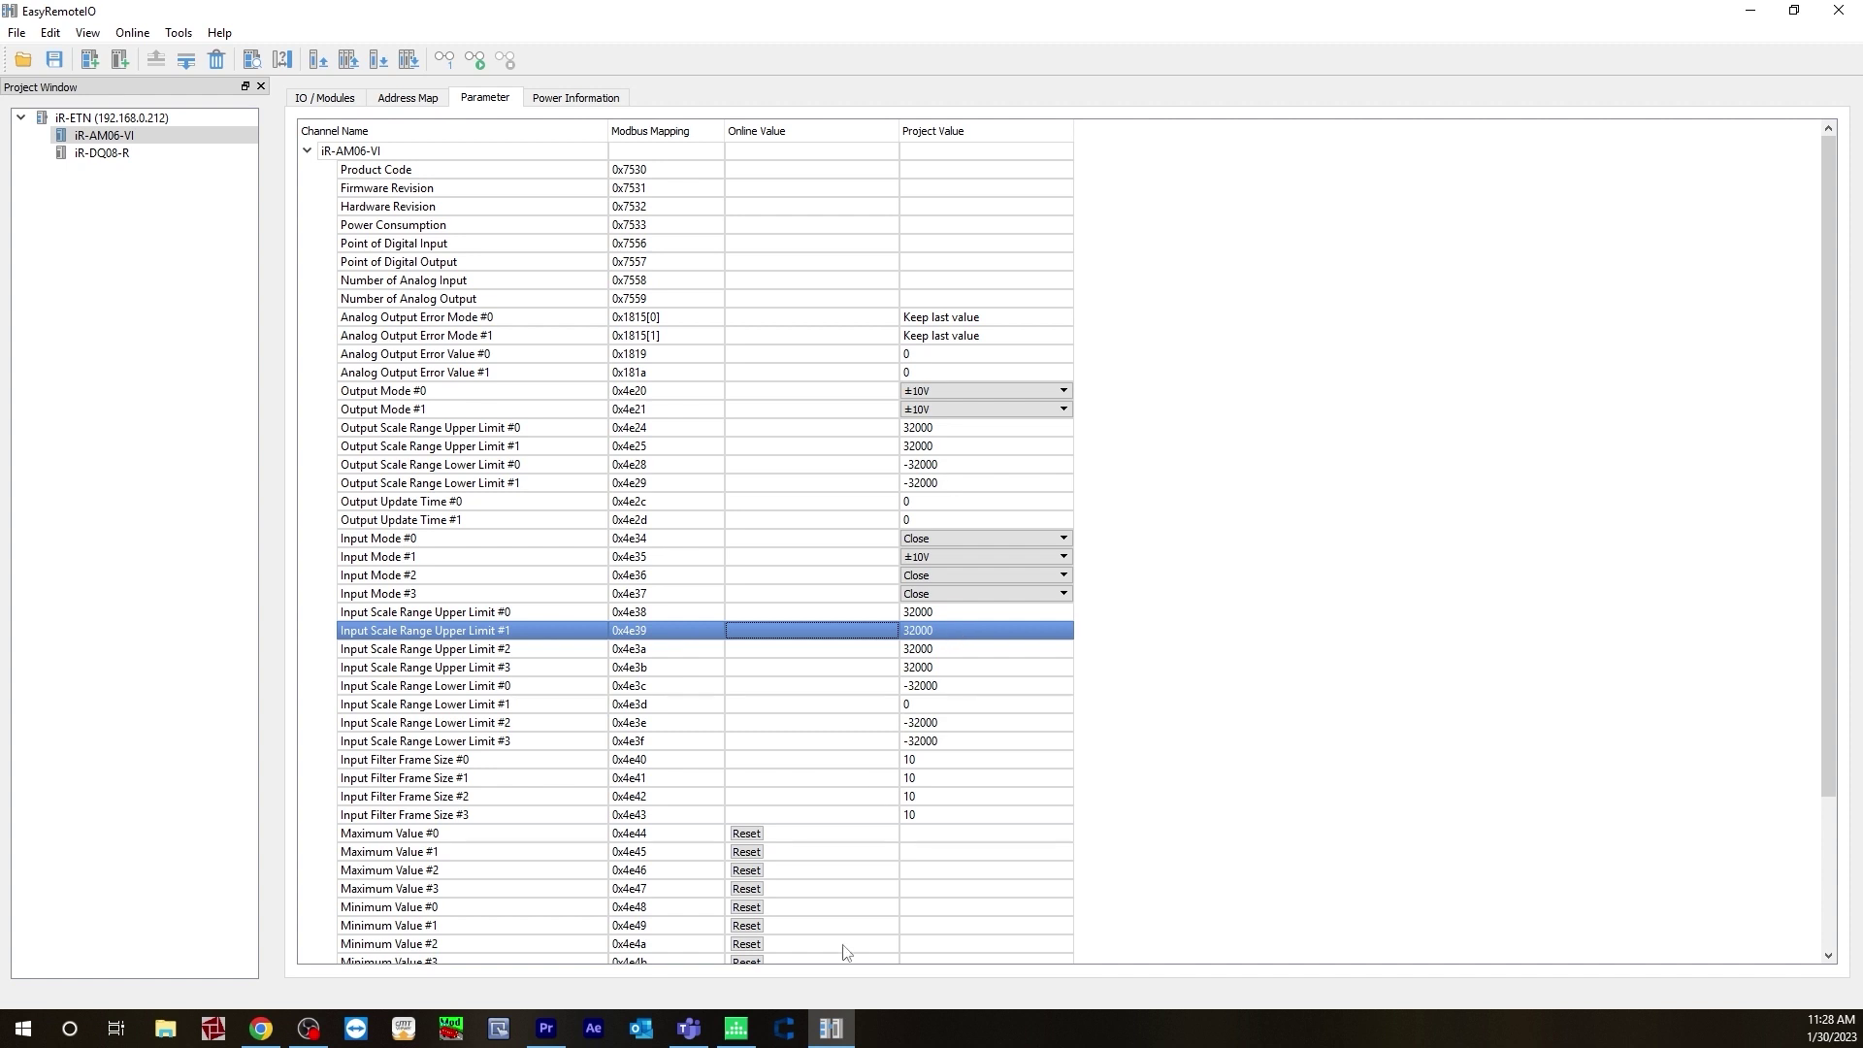
{"action": "left_click", "coordinate": [736, 1027]}
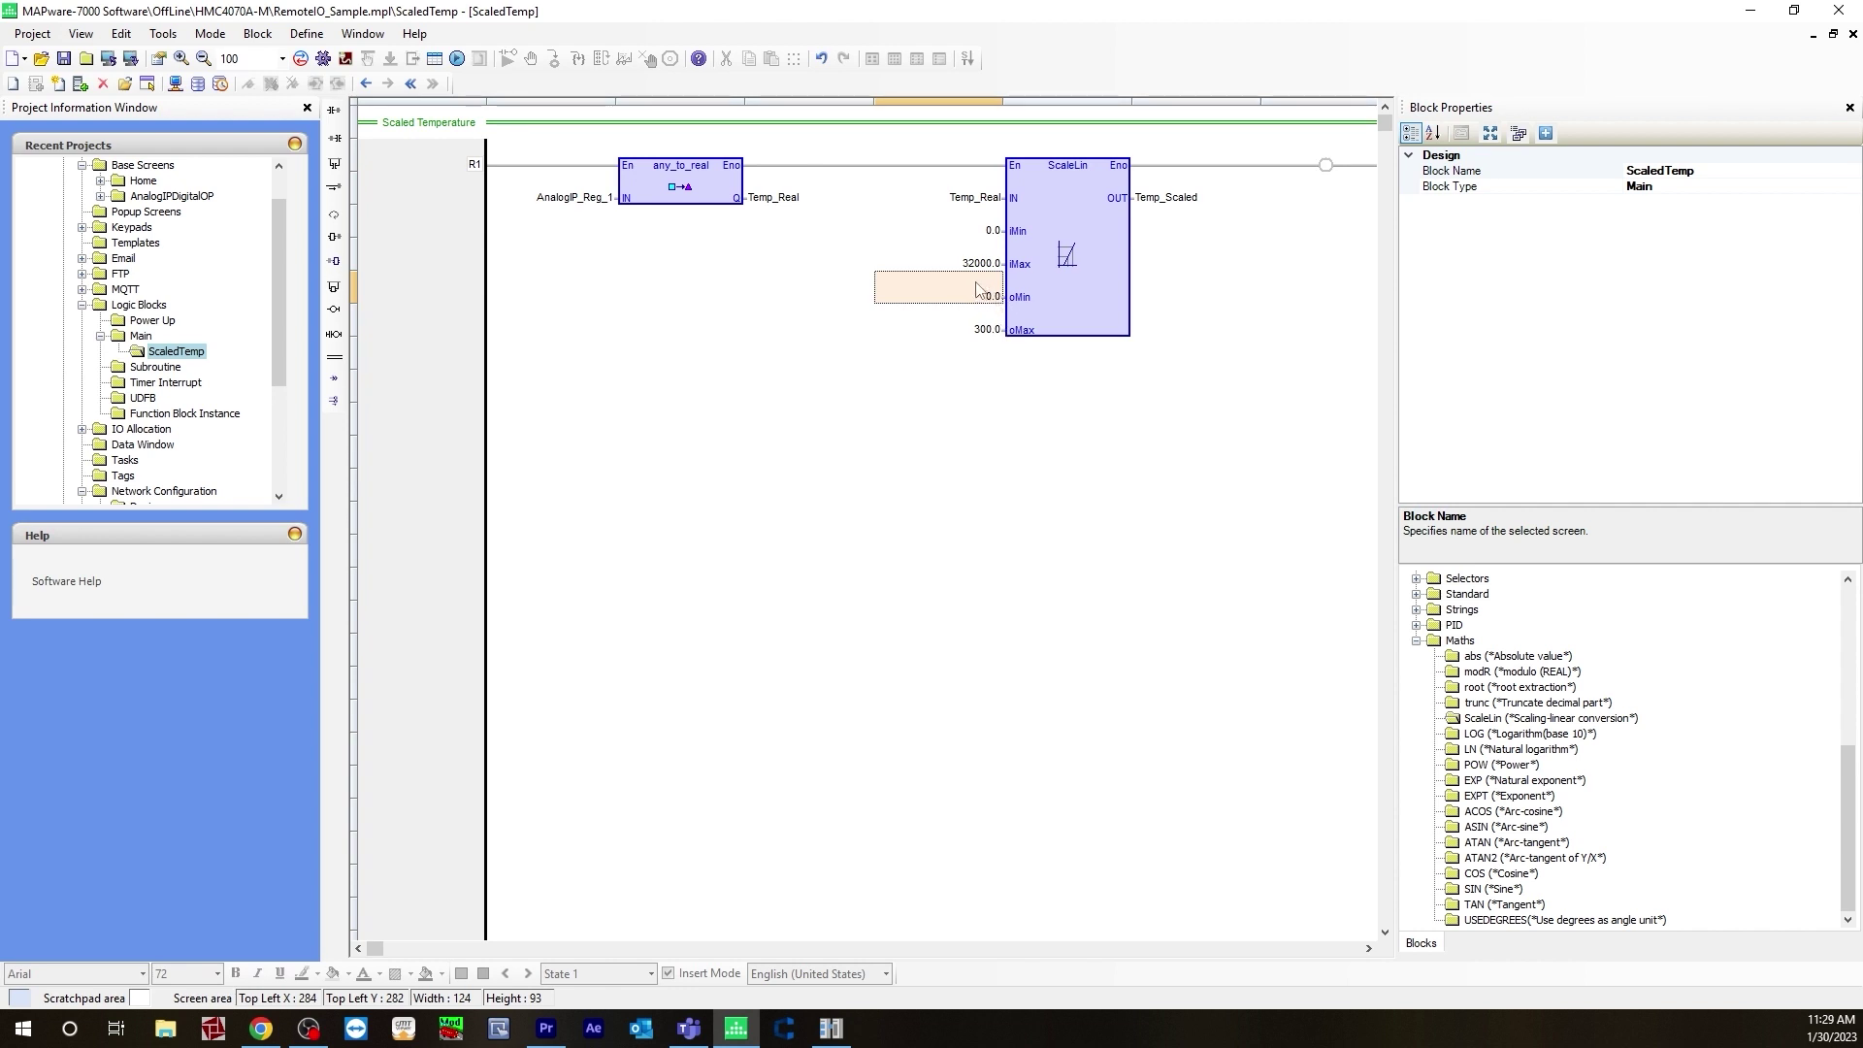
{"action": "left_click", "coordinate": [988, 338]}
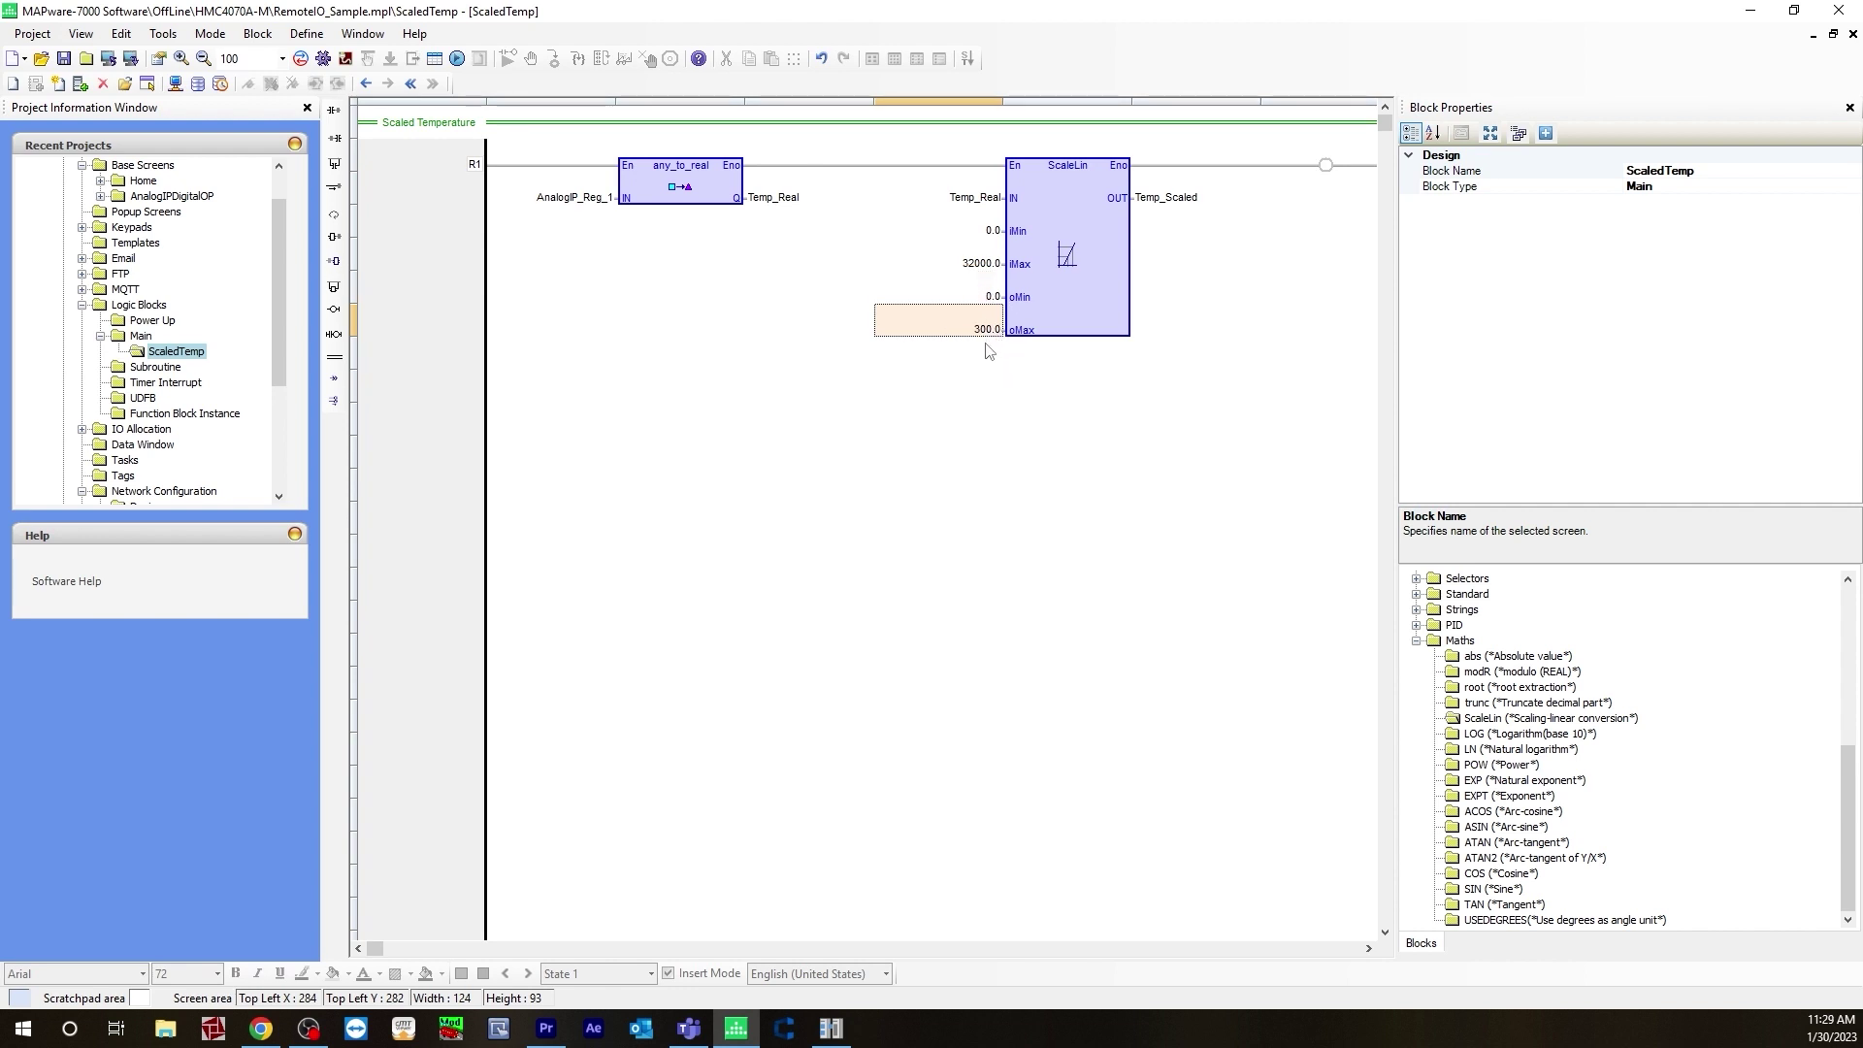